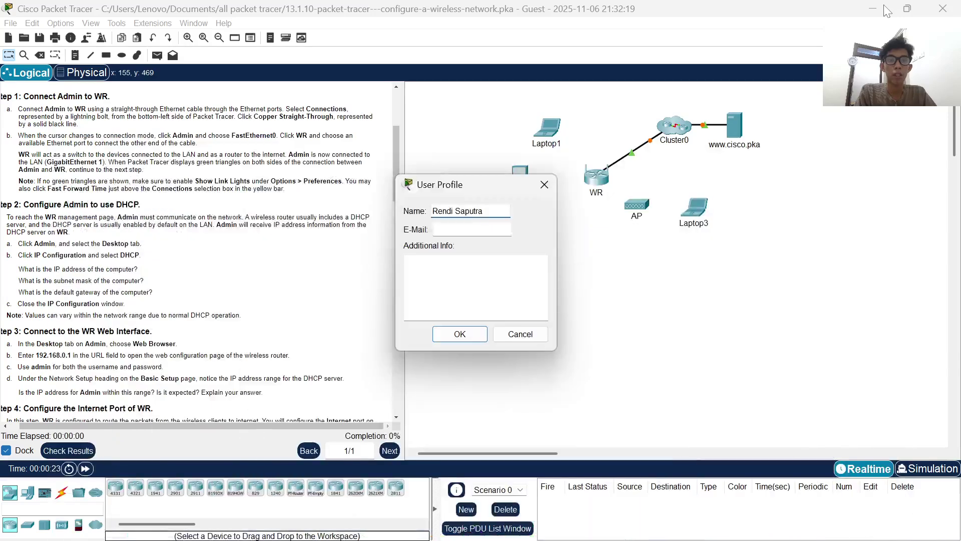
# - Accept the entered user profile name so the activity is registered to the student, not Guest
pyautogui.click(472, 332)
pyautogui.scroll(5, 269, 226)
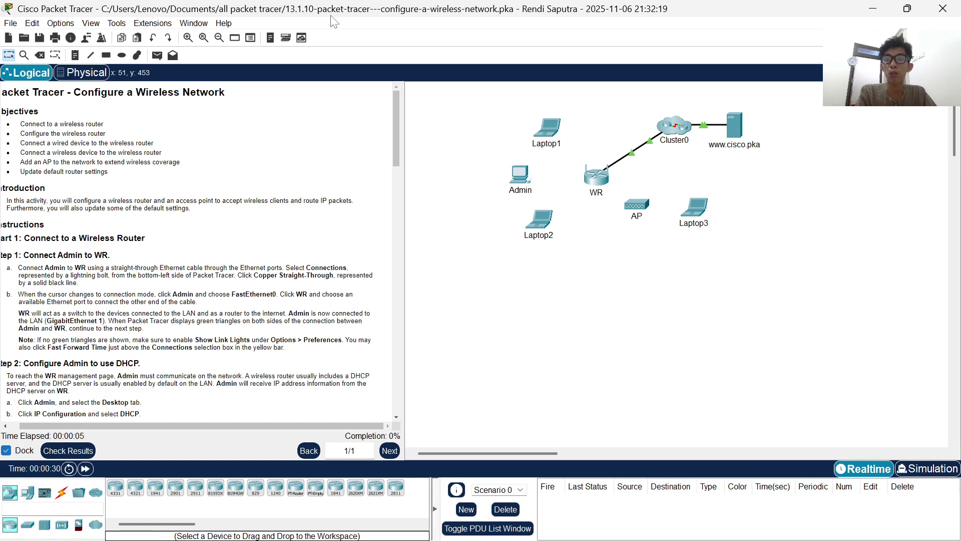
pyautogui.hscroll(-1, 158, 132)
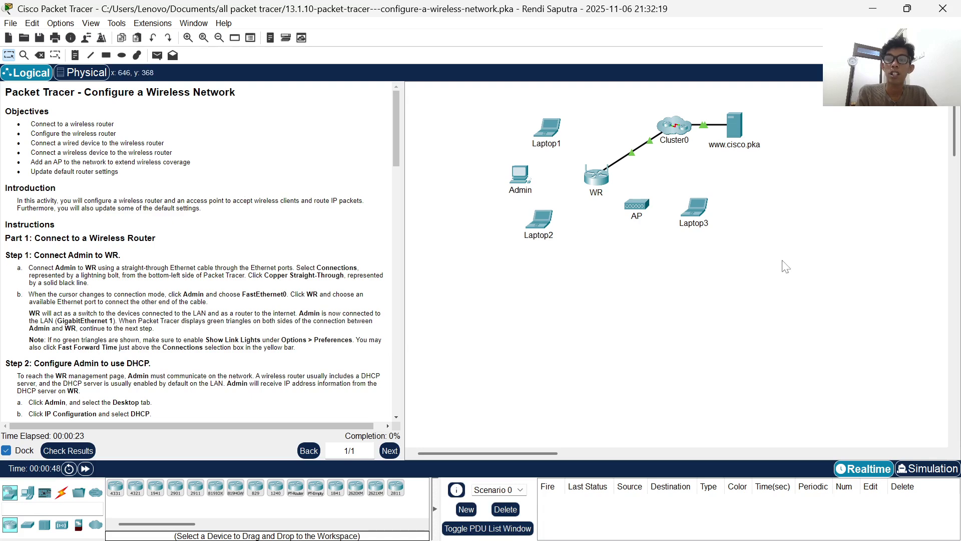
pyautogui.scroll(-1, 267, 247)
pyautogui.scroll(1, 267, 247)
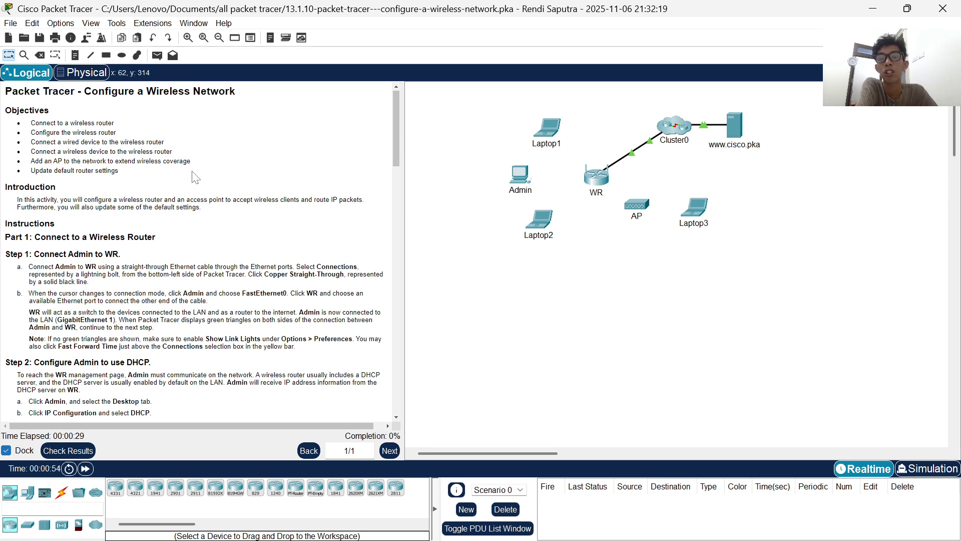
pyautogui.scroll(-1, 139, 197)
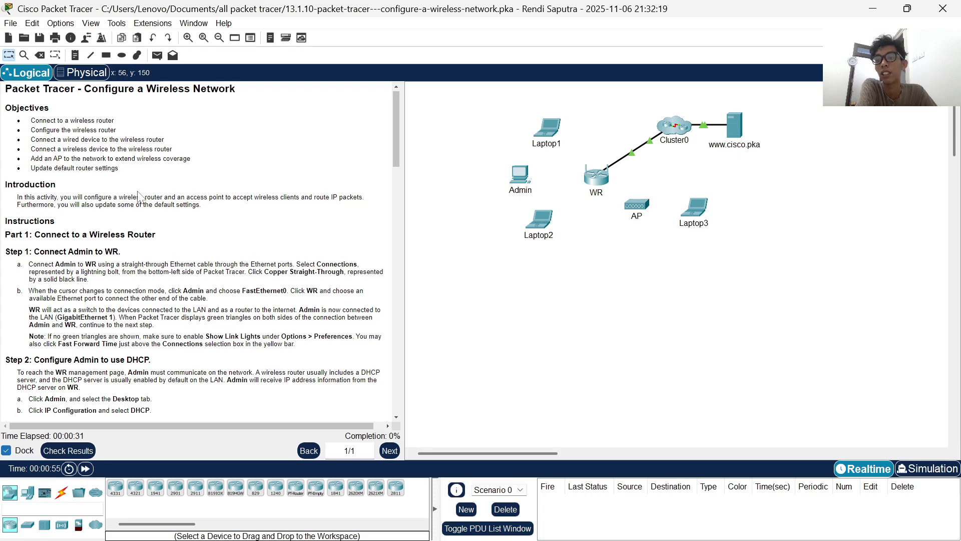
pyautogui.scroll(1, 139, 196)
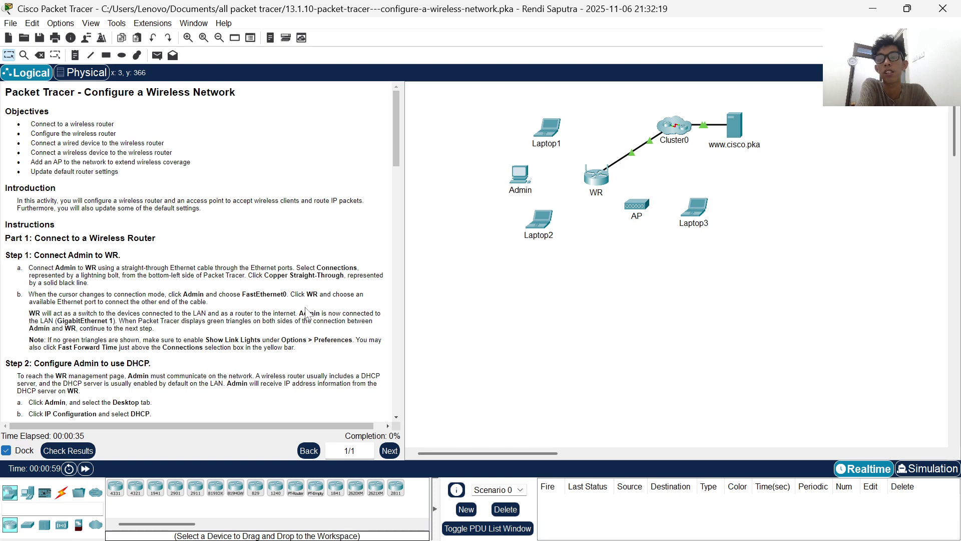
pyautogui.scroll(-1, 311, 255)
pyautogui.scroll(-3, 312, 256)
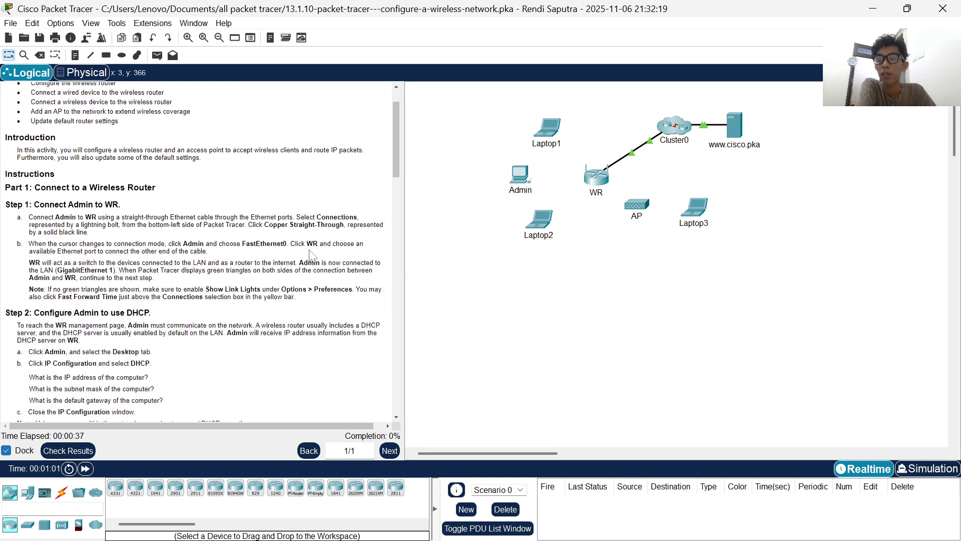
pyautogui.scroll(-1, 312, 256)
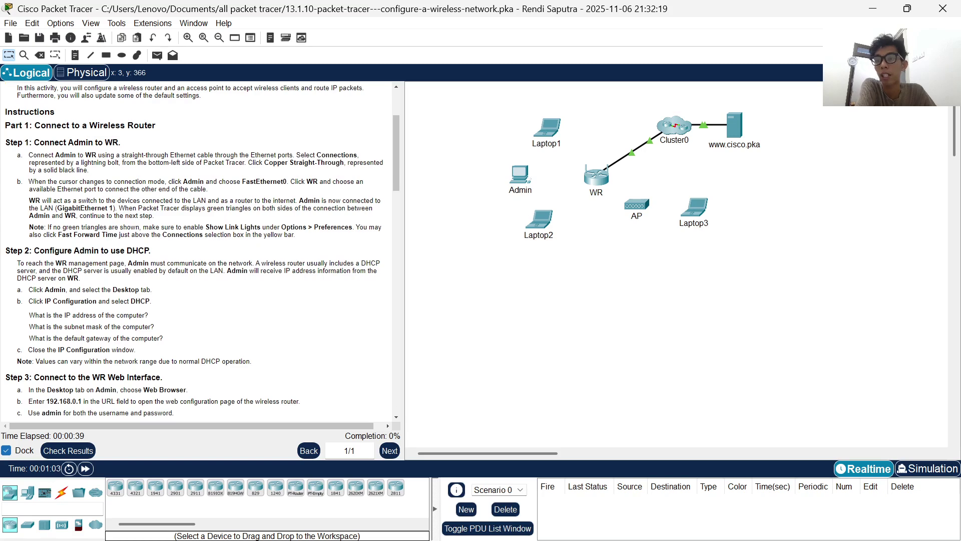
pyautogui.scroll(-1, 131, 141)
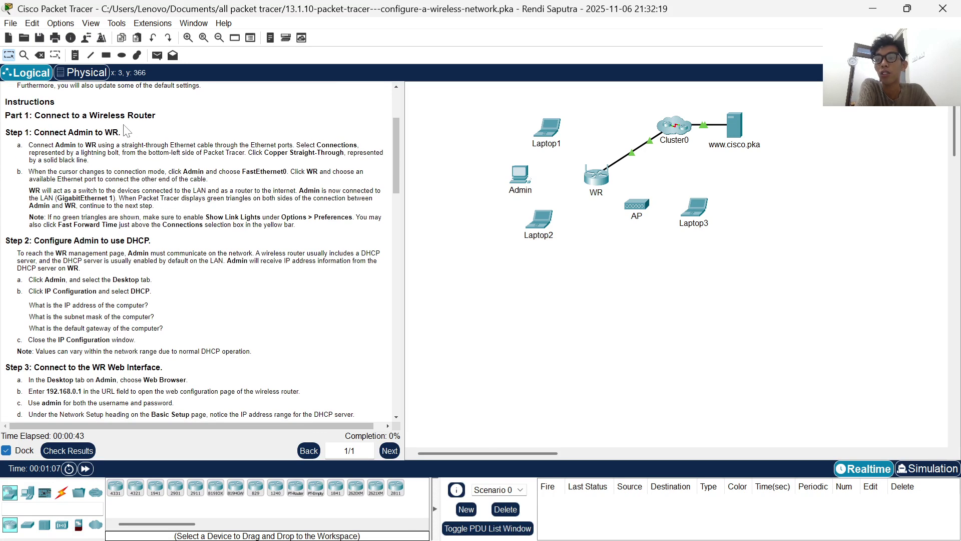
pyautogui.scroll(-1, 125, 131)
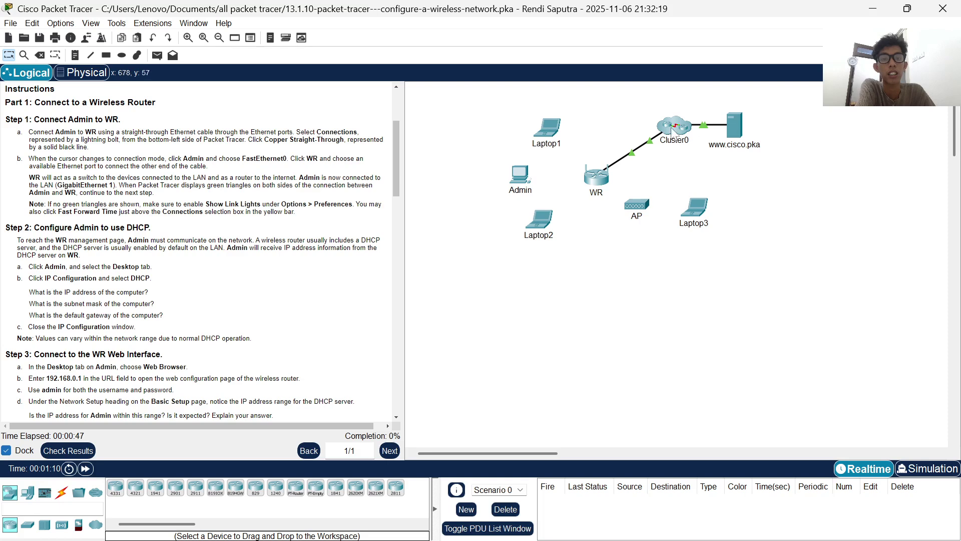
pyautogui.scroll(-2, 230, 111)
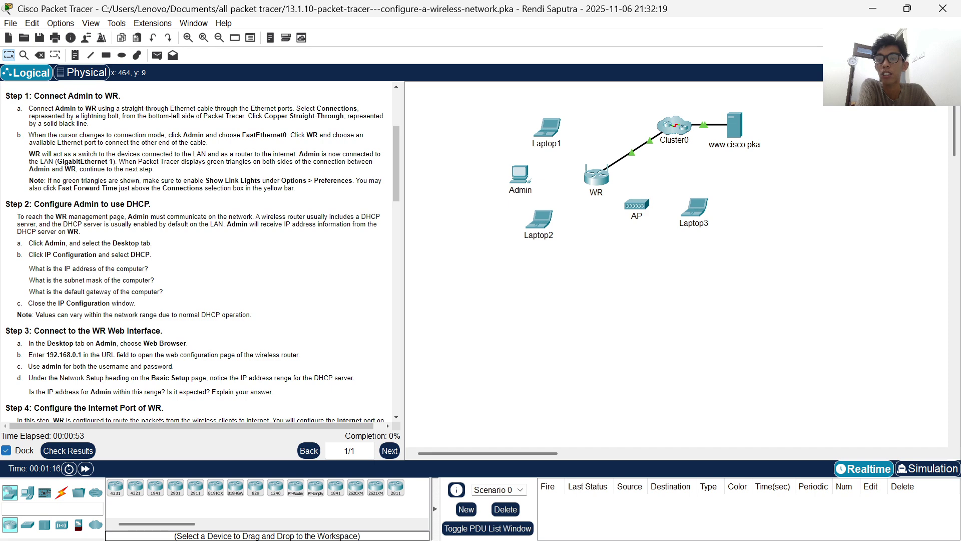
# - Cable Admin's FastEthernet0 to WR's GigabitEthernet 1 with copper straight-through, then fast-forward until green
pyautogui.click(62, 493)
pyautogui.click(155, 487)
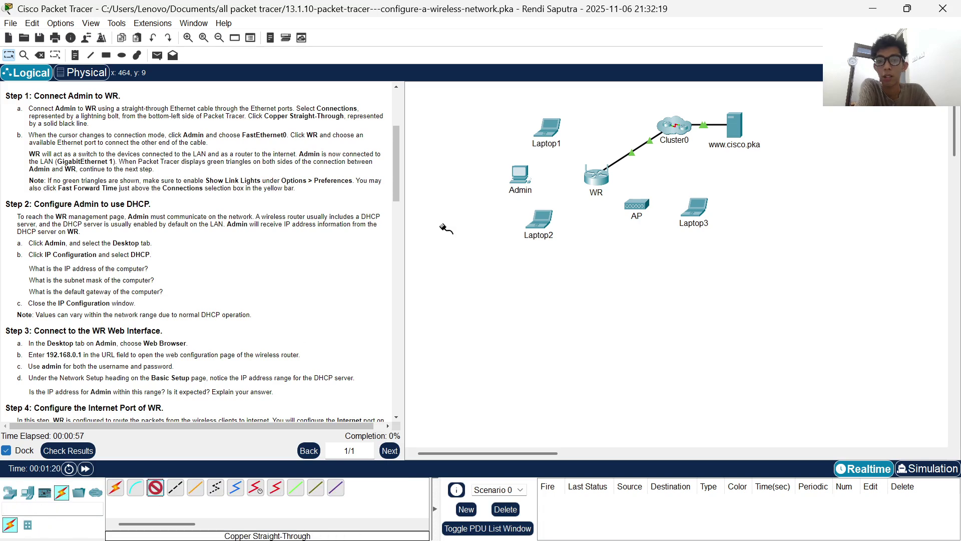
pyautogui.click(523, 176)
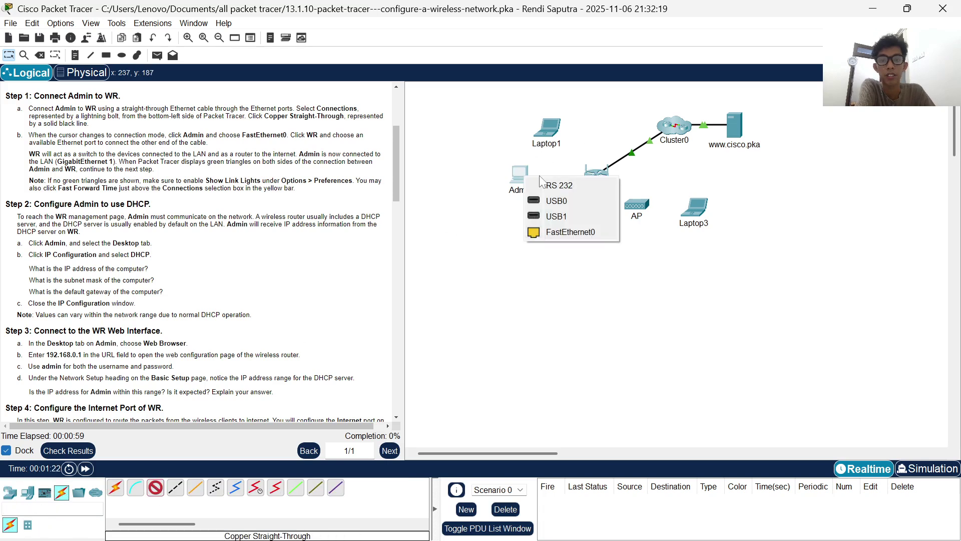
pyautogui.click(545, 231)
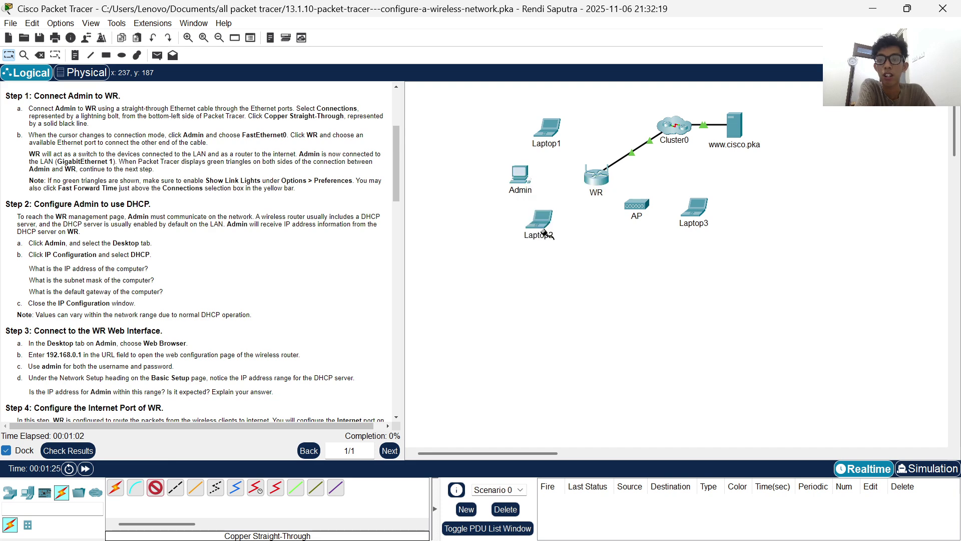
pyautogui.click(602, 179)
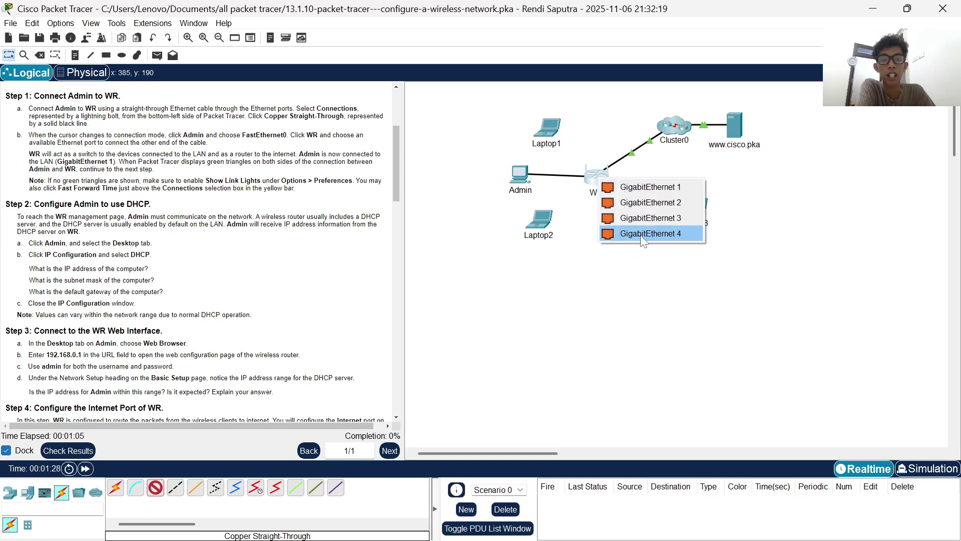
pyautogui.click(650, 189)
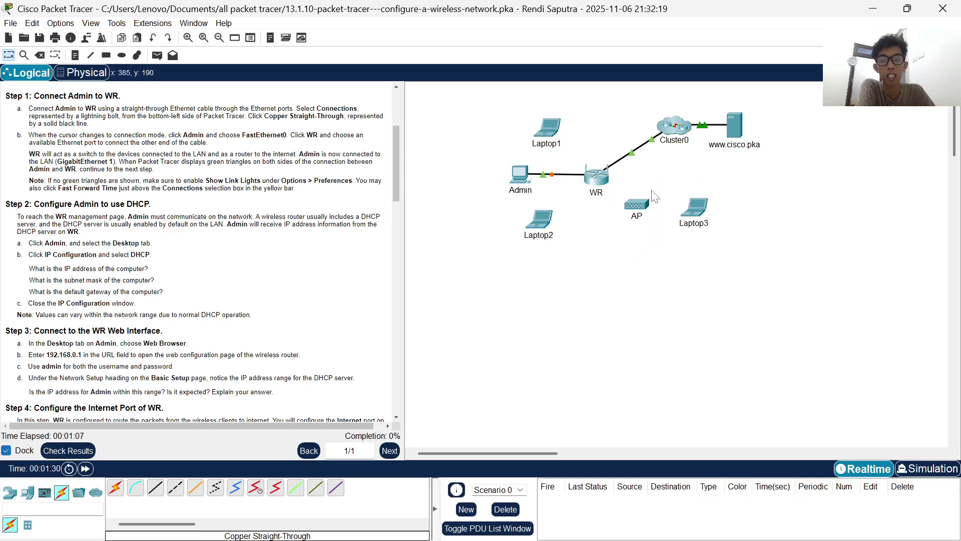
pyautogui.scroll(-2, 104, 198)
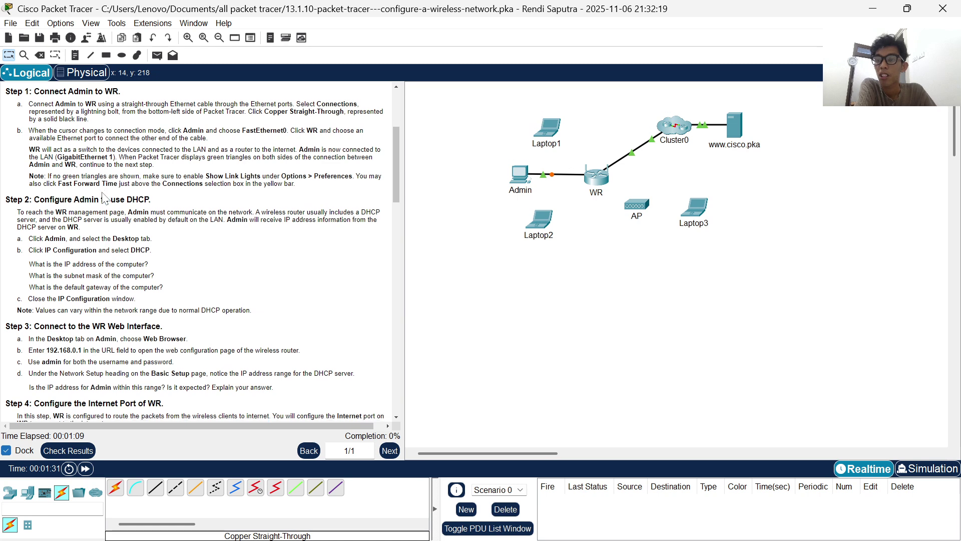
pyautogui.scroll(-2, 195, 250)
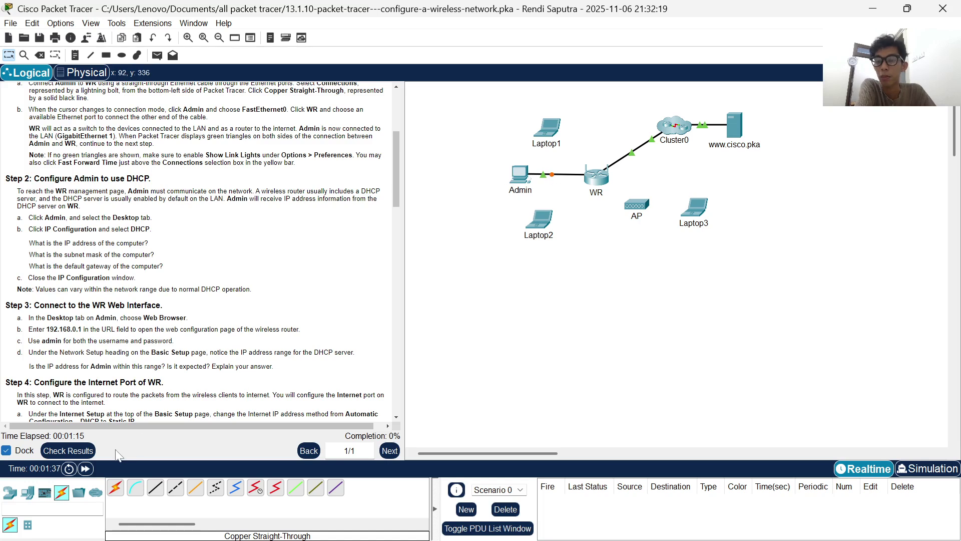
pyautogui.click(86, 468)
pyautogui.click(86, 468)
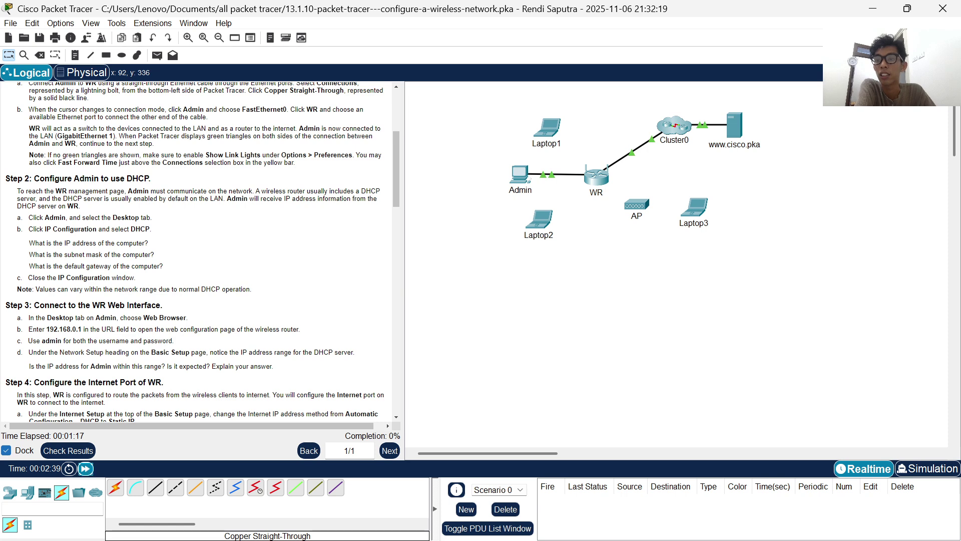
pyautogui.scroll(-1, 202, 251)
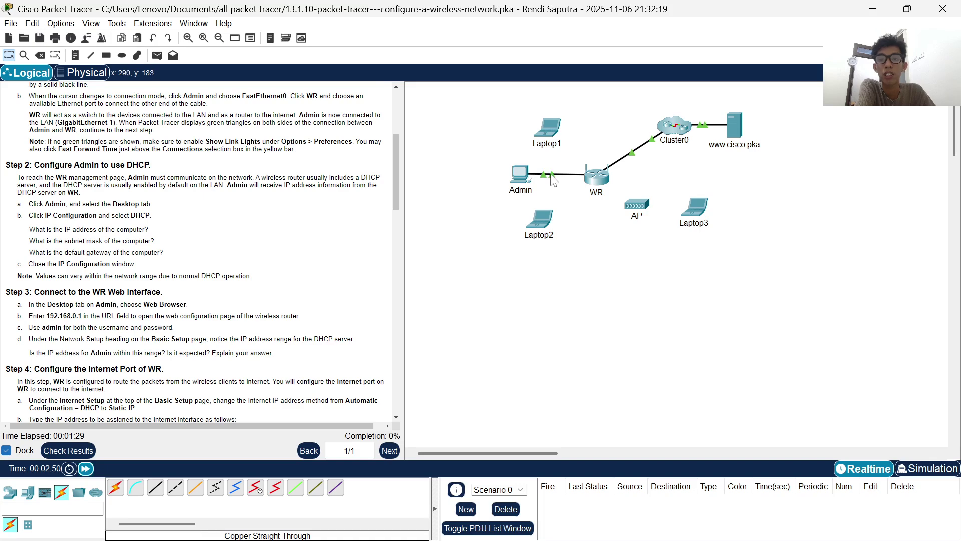
pyautogui.scroll(-1, 198, 251)
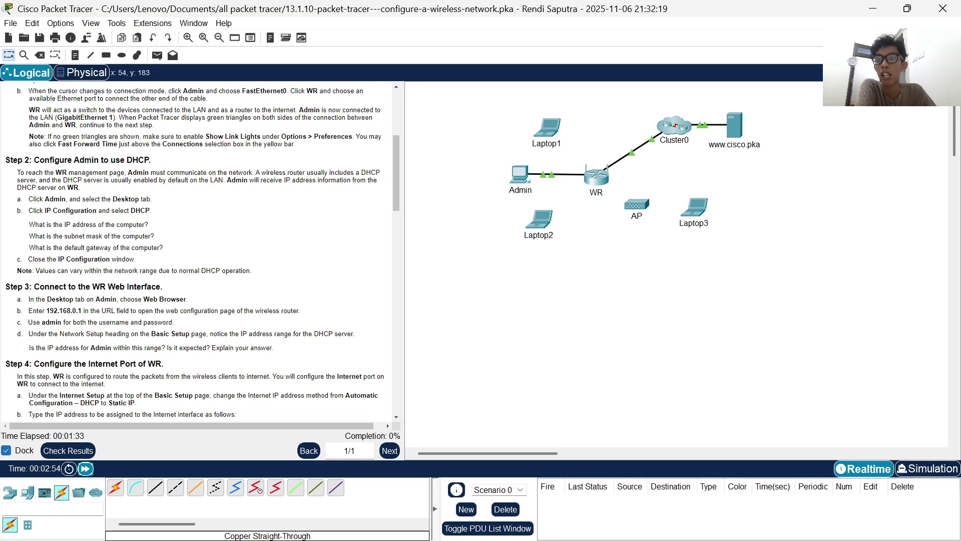
pyautogui.rightClick(289, 143)
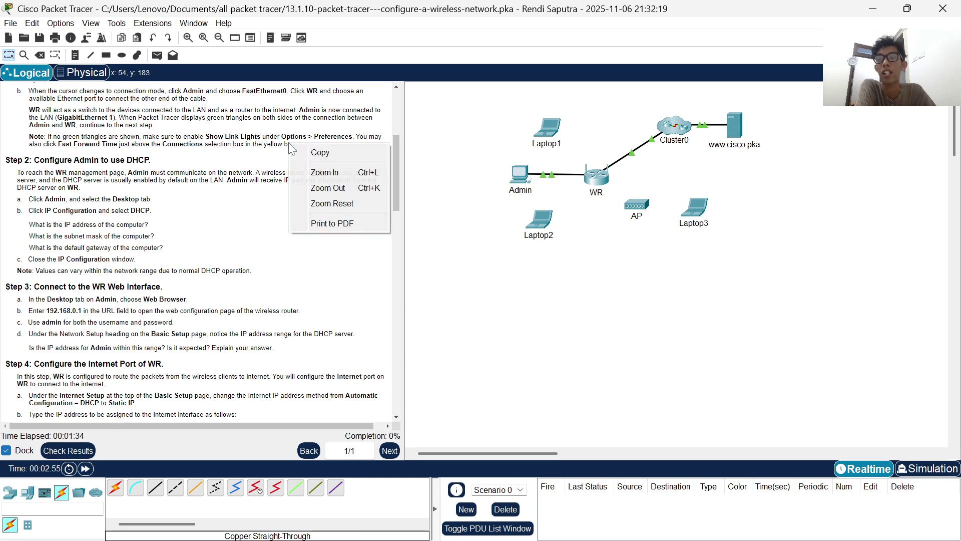
pyautogui.click(121, 142)
pyautogui.scroll(-5, 198, 250)
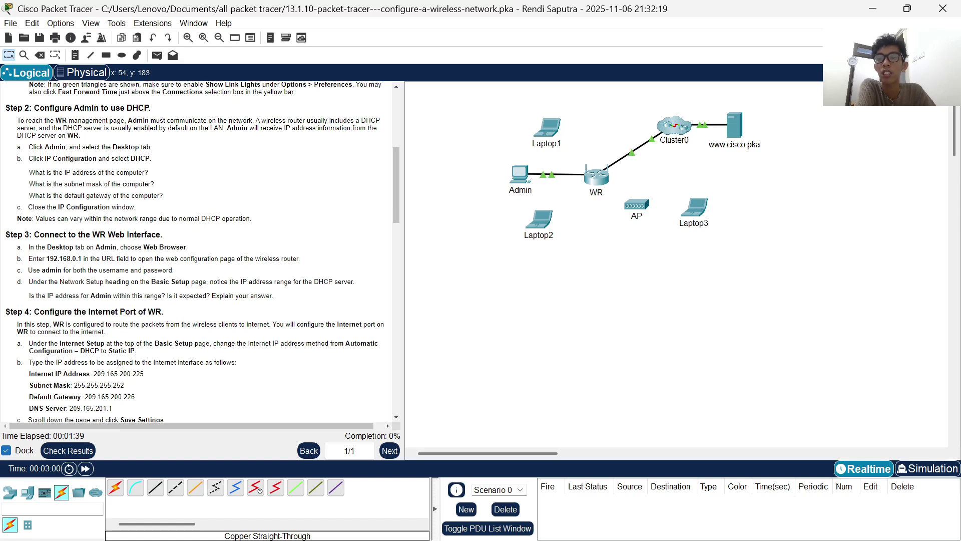
pyautogui.scroll(-1, 198, 251)
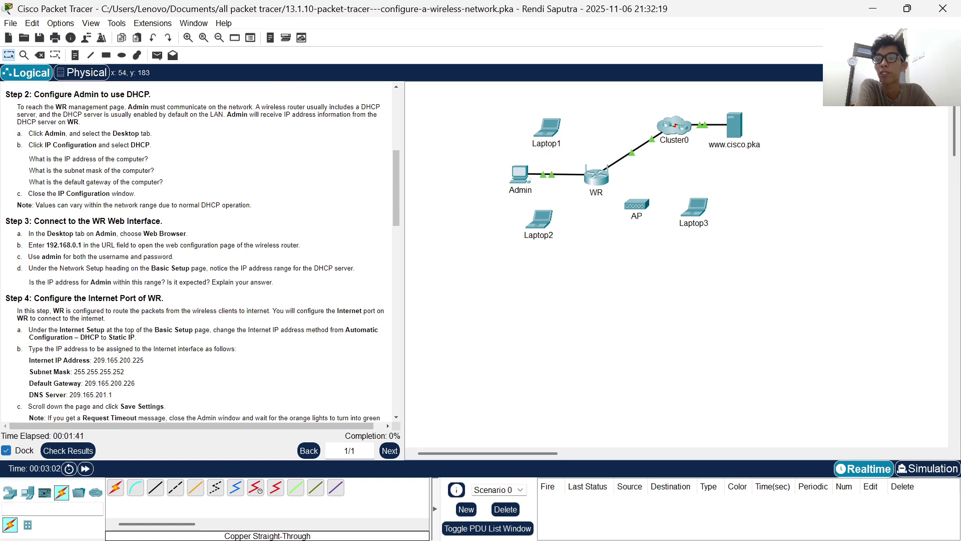
# - Set the Admin PC's IP configuration to DHCP, obtaining 192.168.0.100 with gateway 192.168.0.1
pyautogui.click(520, 174)
pyautogui.click(440, 42)
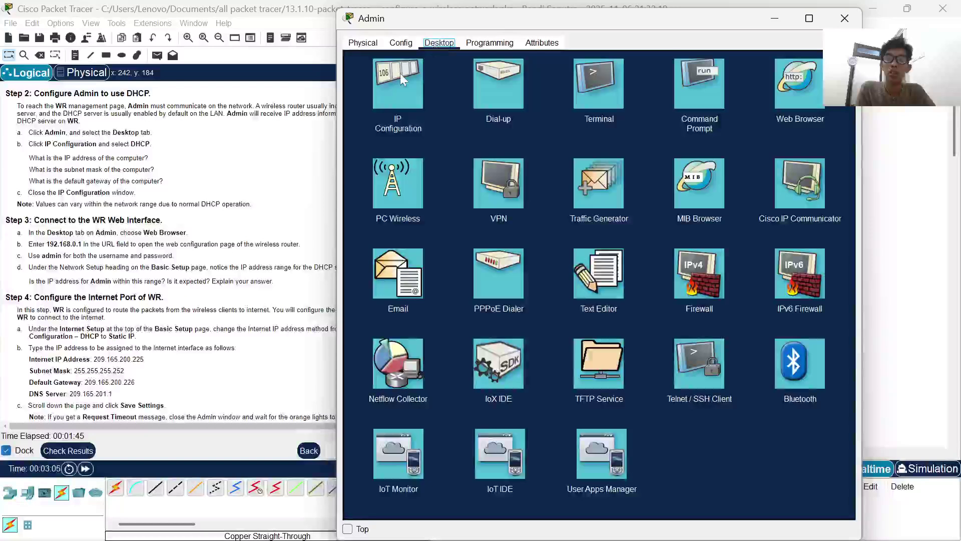
pyautogui.click(400, 73)
pyautogui.click(375, 107)
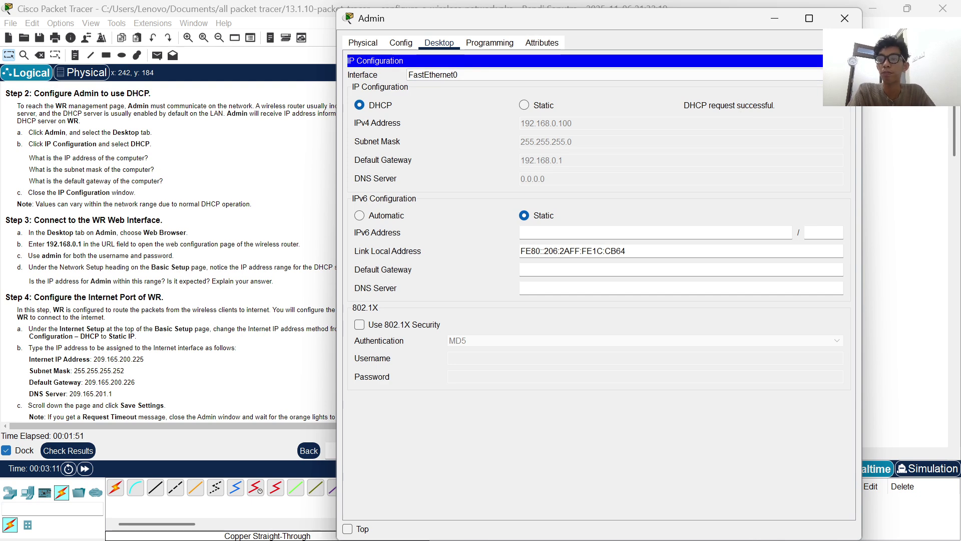
pyautogui.scroll(-1, 170, 250)
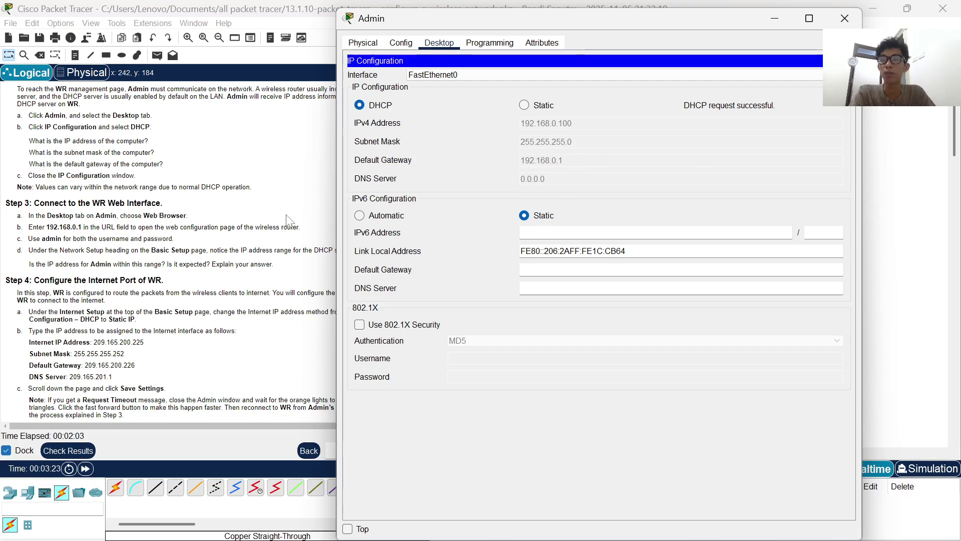
# - Close Admin's IP configuration panel and bring the Admin PC window back up
pyautogui.click(774, 18)
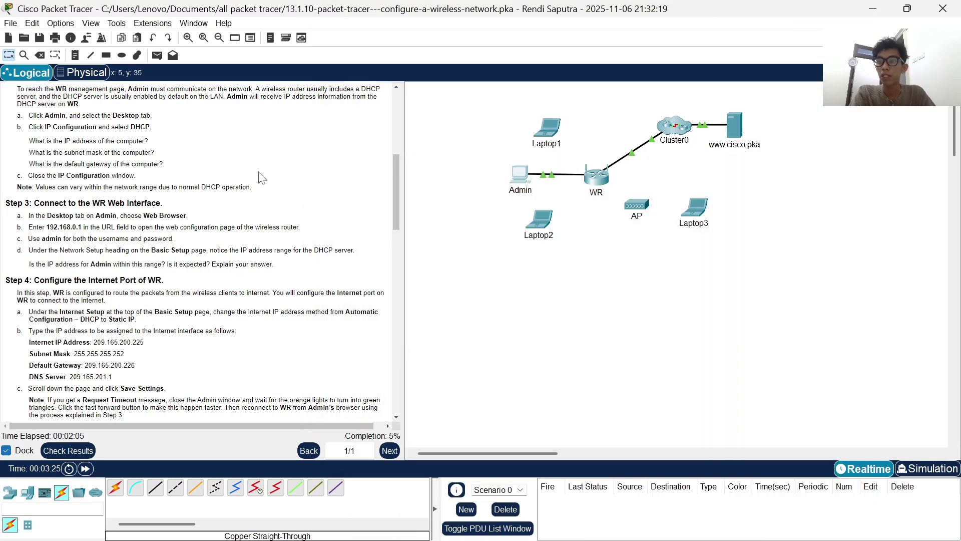
pyautogui.click(520, 175)
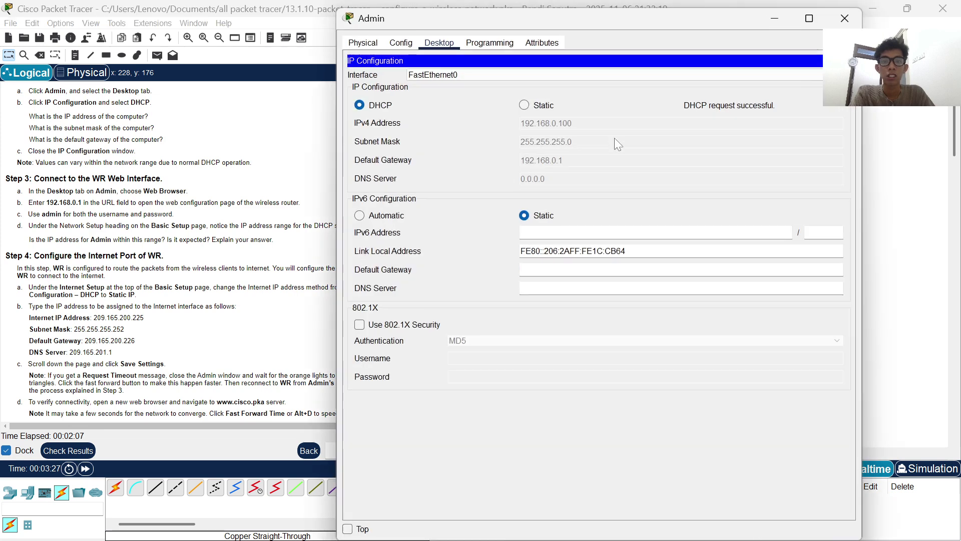
pyautogui.click(817, 61)
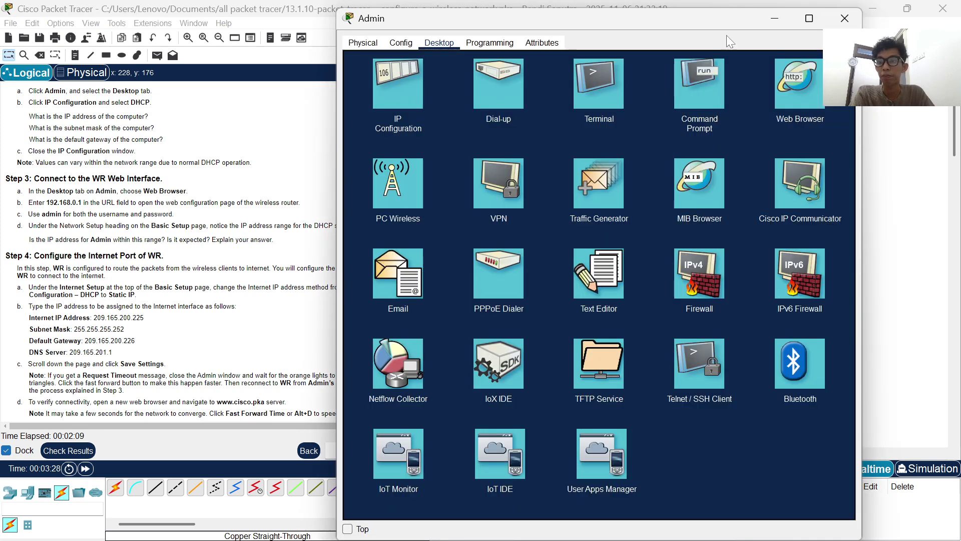
pyautogui.scroll(-1, 223, 196)
pyautogui.click(775, 18)
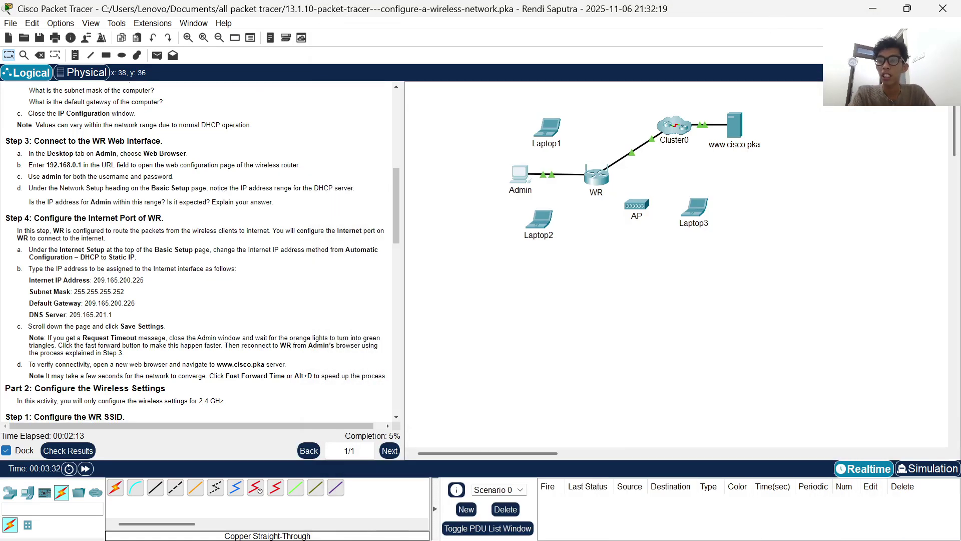
pyautogui.scroll(-1, 223, 135)
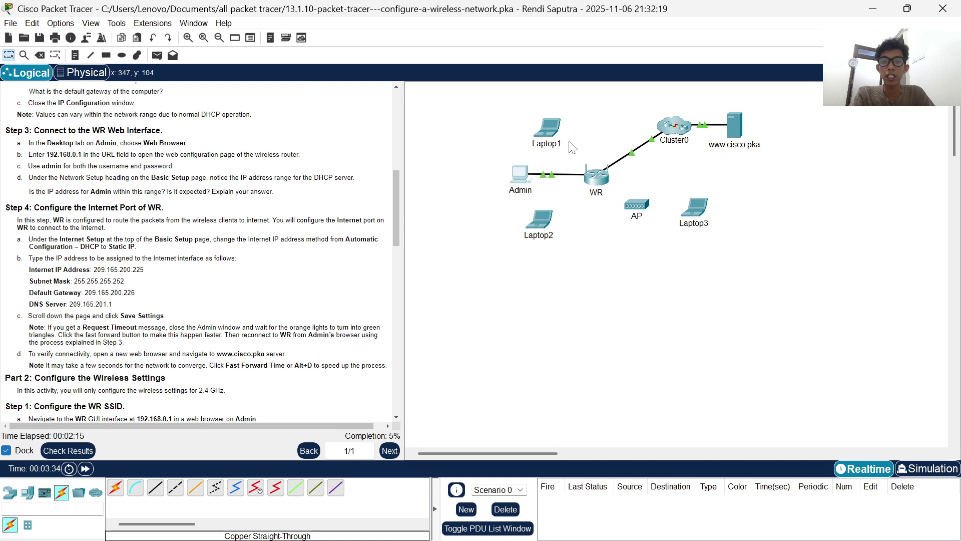
pyautogui.click(521, 175)
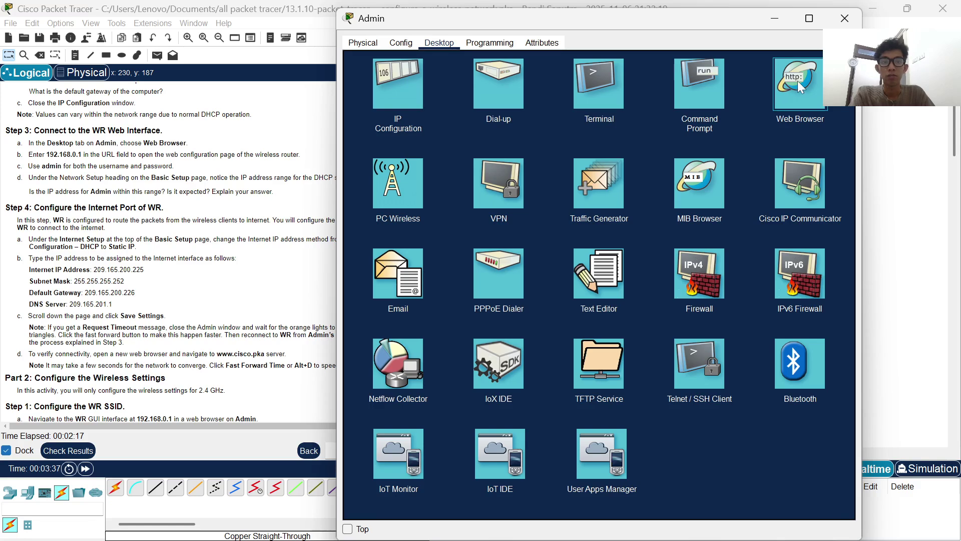
# - In the Admin PC's web browser, load the router page at 192.168.0.1
pyautogui.click(798, 80)
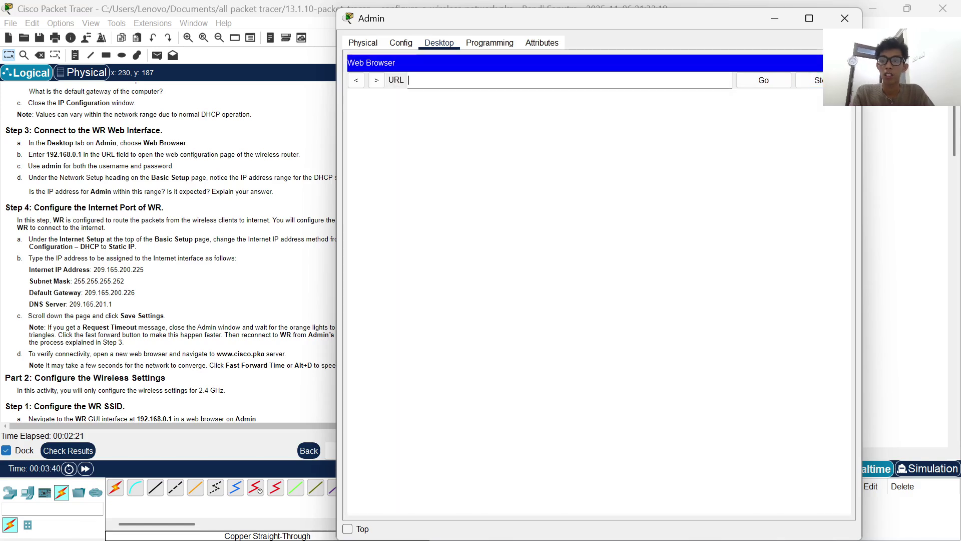
pyautogui.write('192.1')
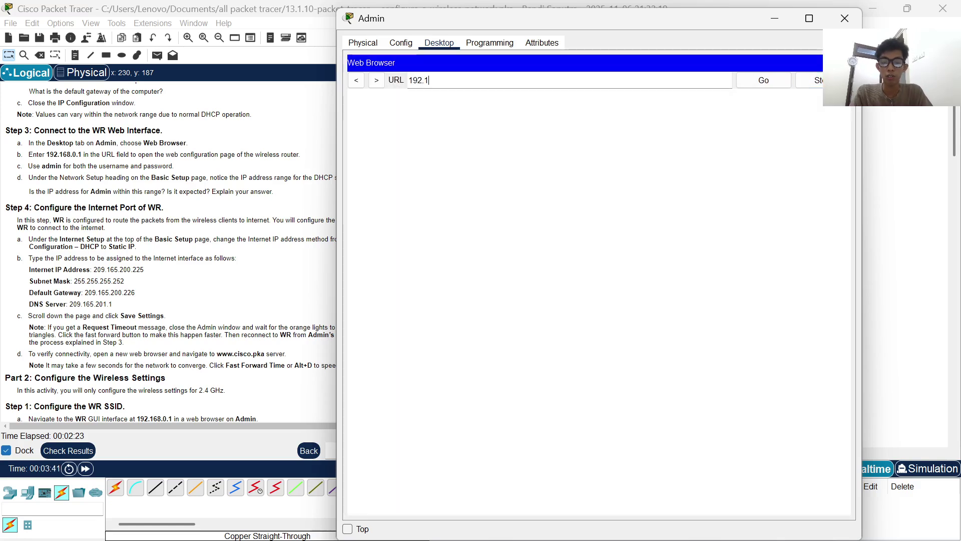
pyautogui.write('68.0.1')
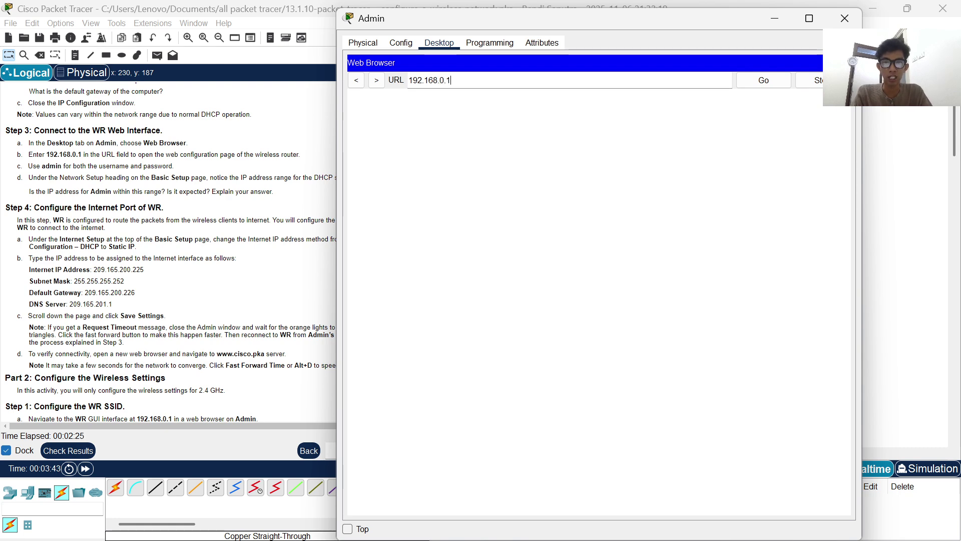
pyautogui.click(763, 82)
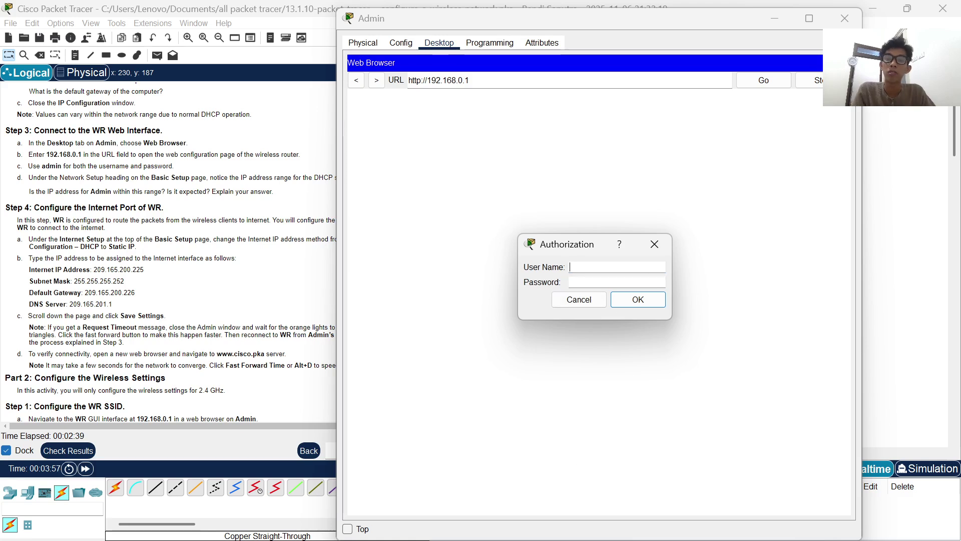
# - Log in with the router's username and password to reach WR's Basic Setup page
pyautogui.write('admin')
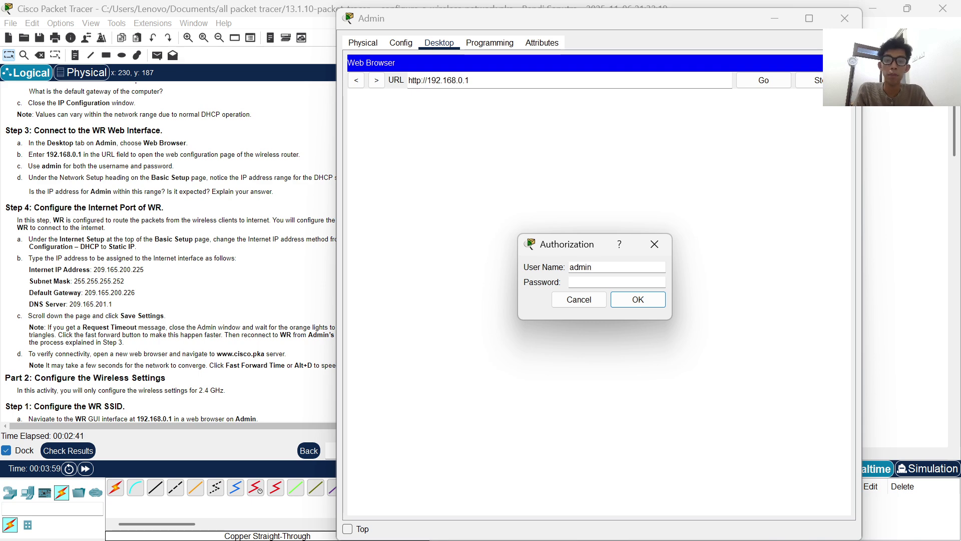
pyautogui.press('Tab')
pyautogui.write('a')
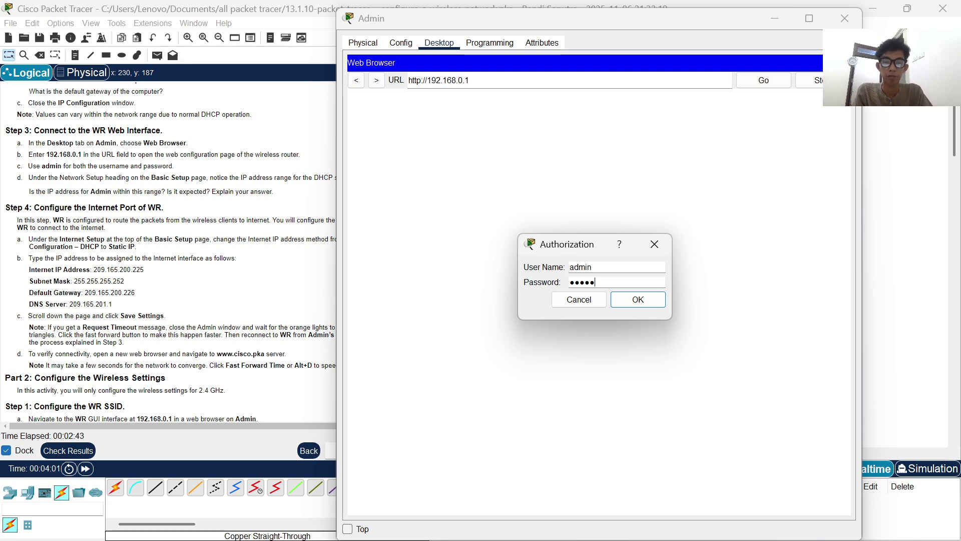
pyautogui.write('dmin')
pyautogui.press('Return')
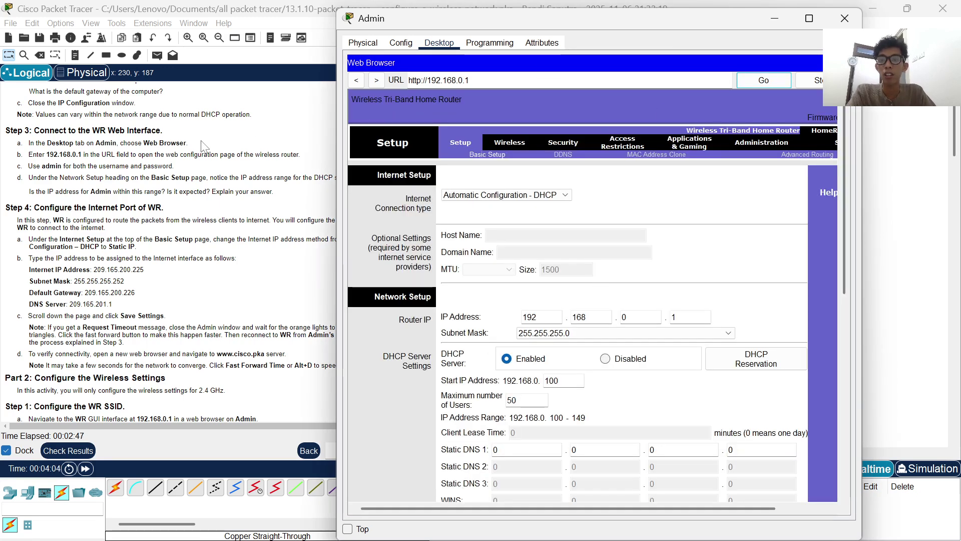
pyautogui.scroll(1, 203, 146)
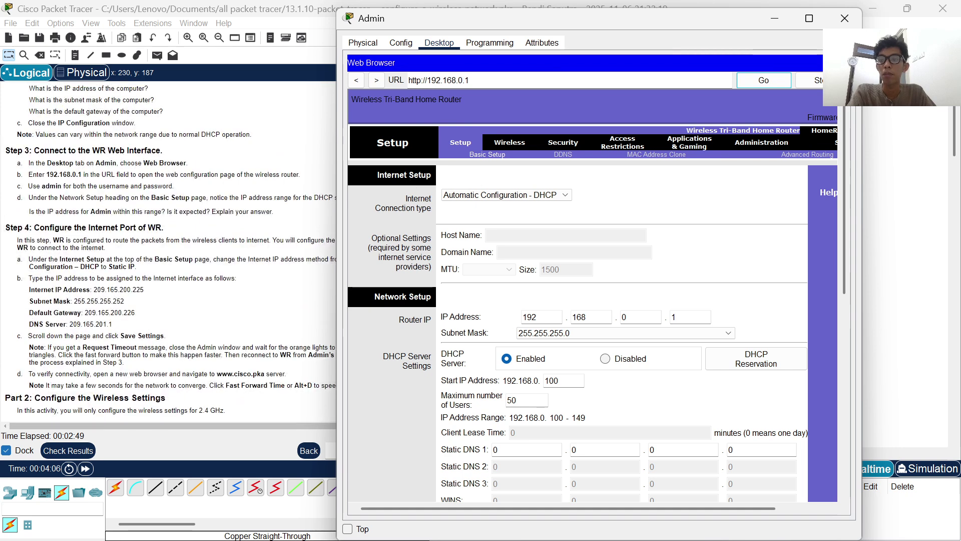
pyautogui.scroll(-1, 140, 198)
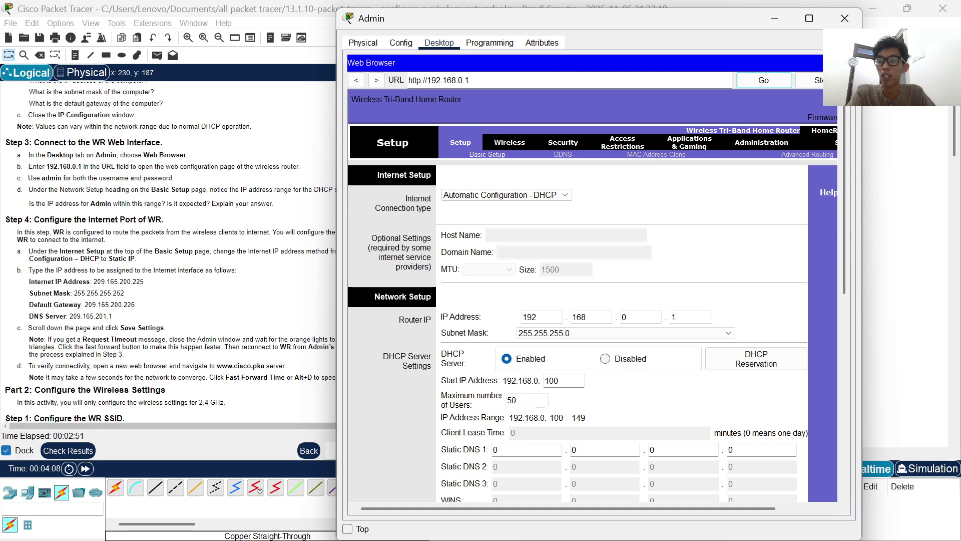
pyautogui.scroll(-3, 185, 168)
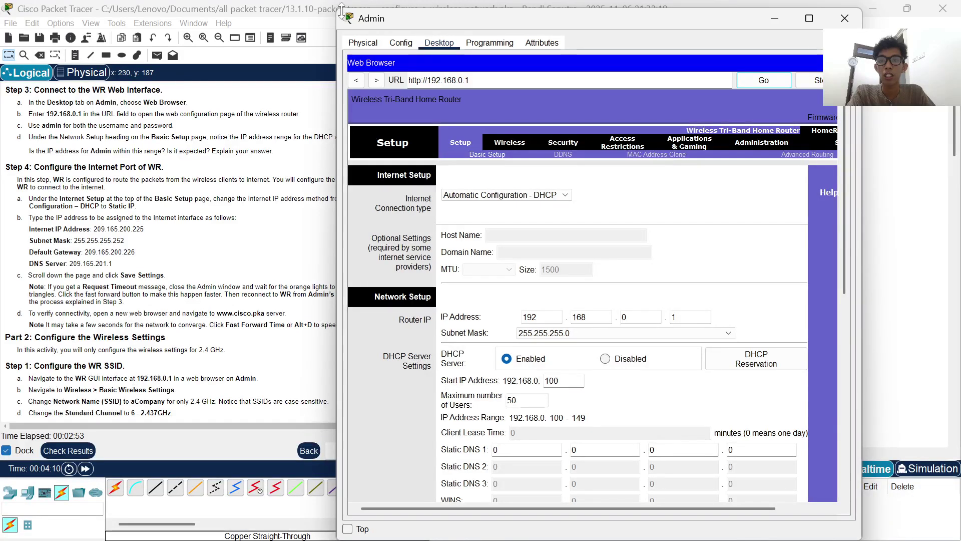
pyautogui.moveTo(340, 10); pyautogui.dragTo(365, 92)
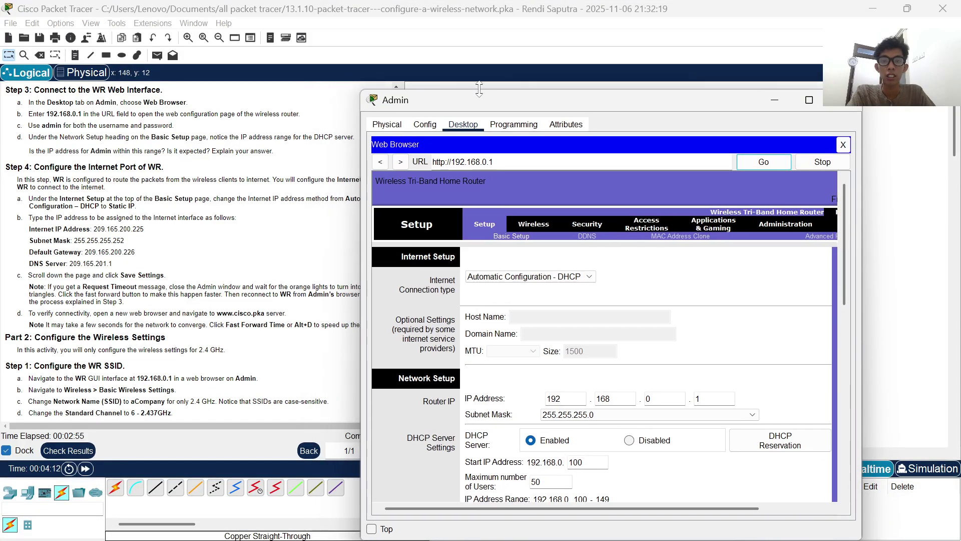
pyautogui.moveTo(476, 95); pyautogui.dragTo(524, 57)
pyautogui.scroll(-1, 195, 172)
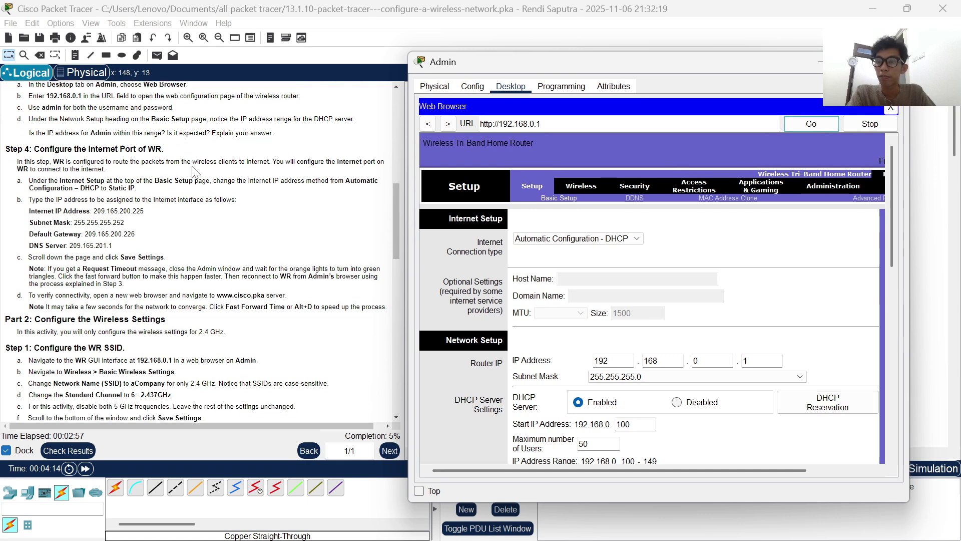
pyautogui.scroll(3, 151, 190)
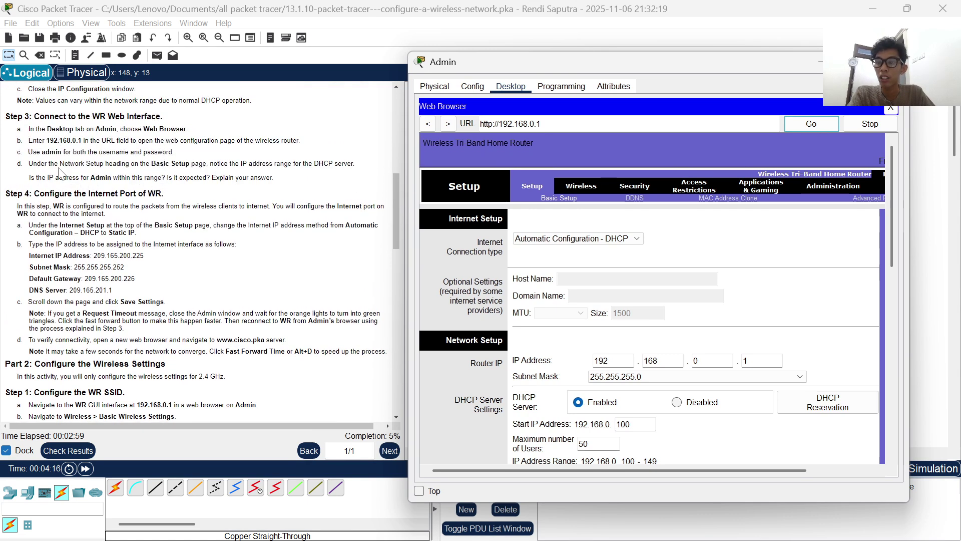
pyautogui.scroll(-1, 59, 172)
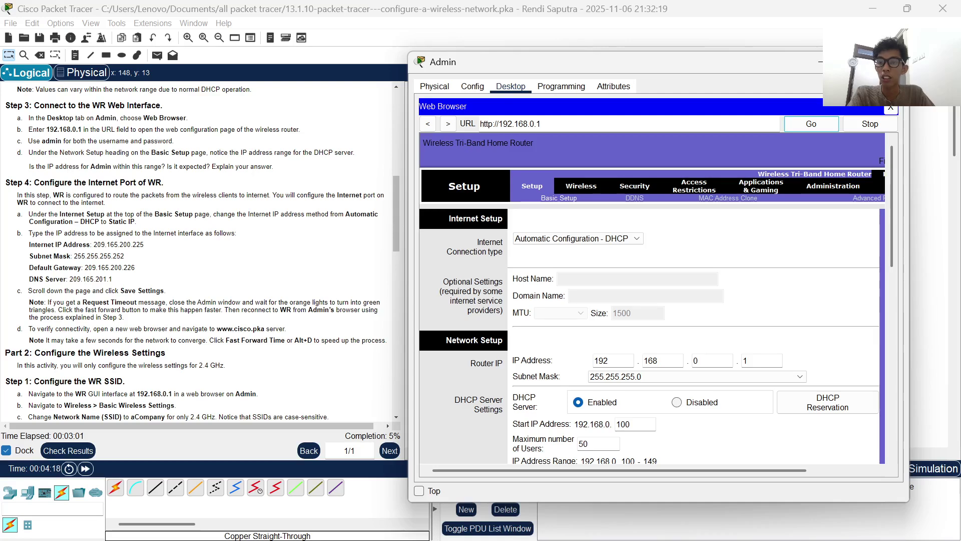
pyautogui.scroll(-1, 532, 282)
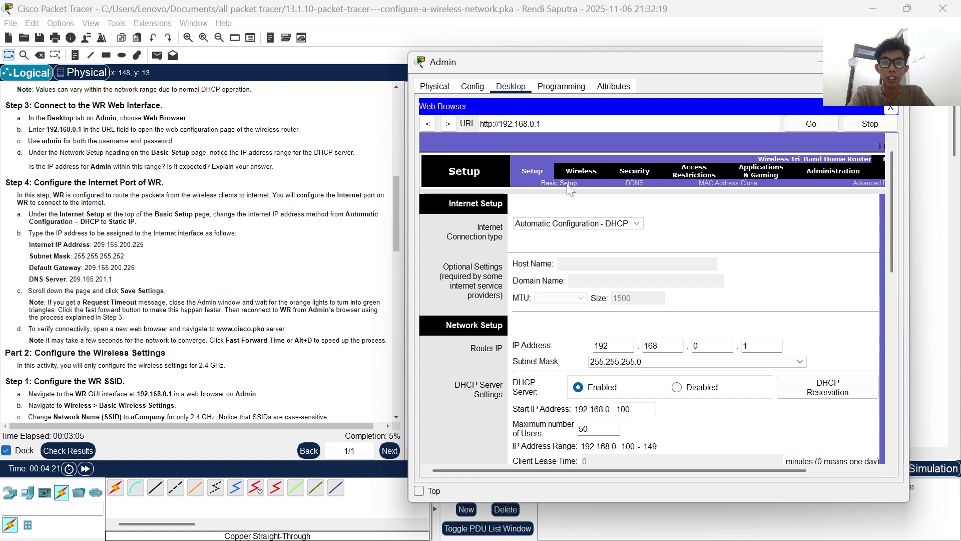
pyautogui.scroll(-1, 244, 177)
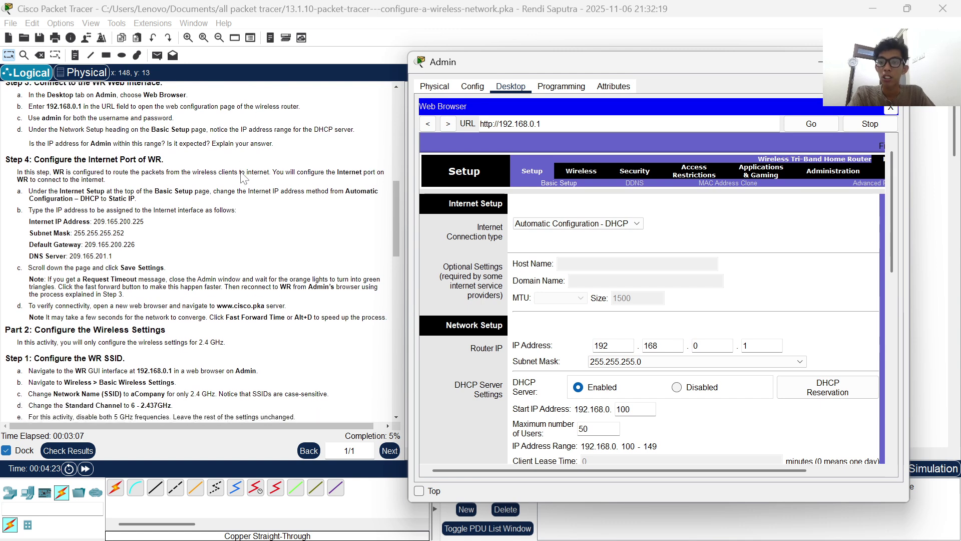
pyautogui.scroll(-3, 518, 235)
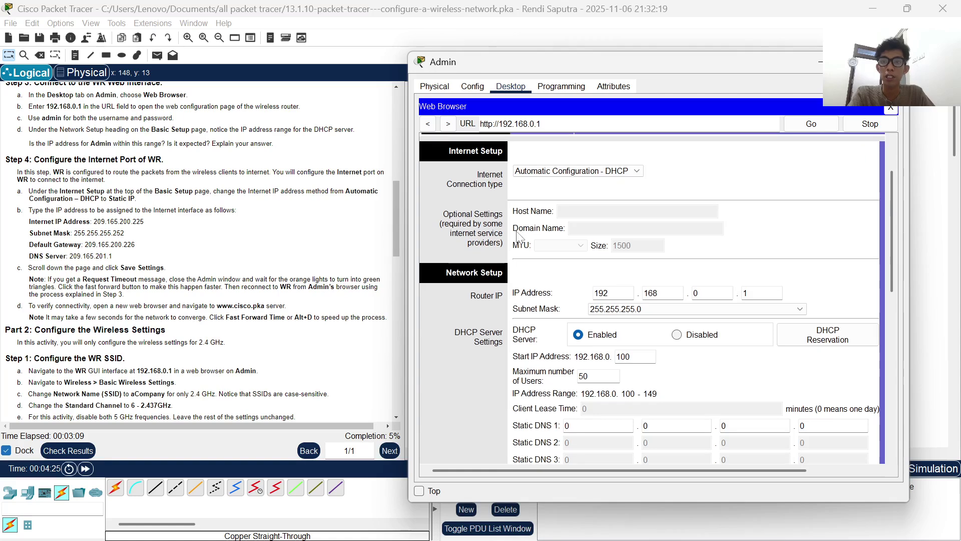
pyautogui.scroll(-5, 619, 308)
pyautogui.scroll(3, 619, 308)
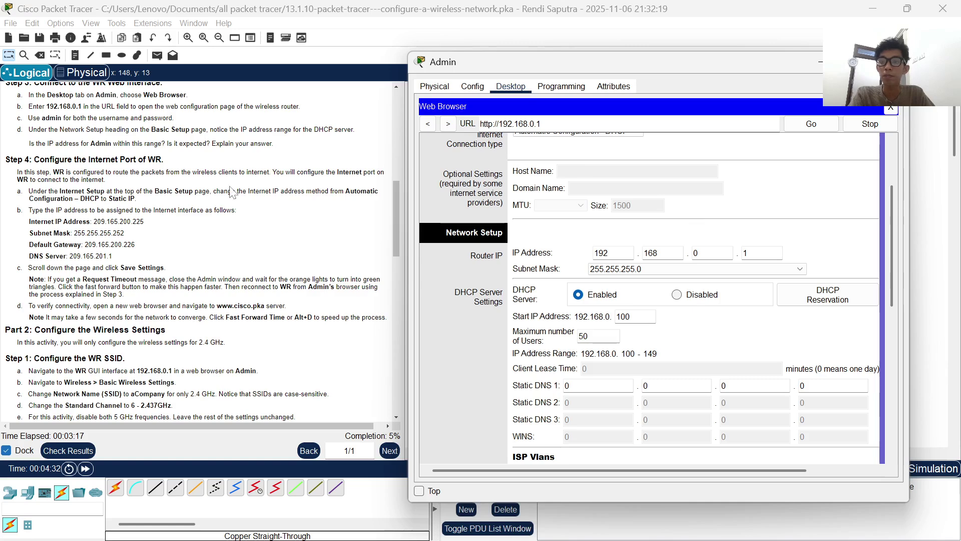
pyautogui.scroll(-1, 232, 193)
pyautogui.scroll(-1, 233, 193)
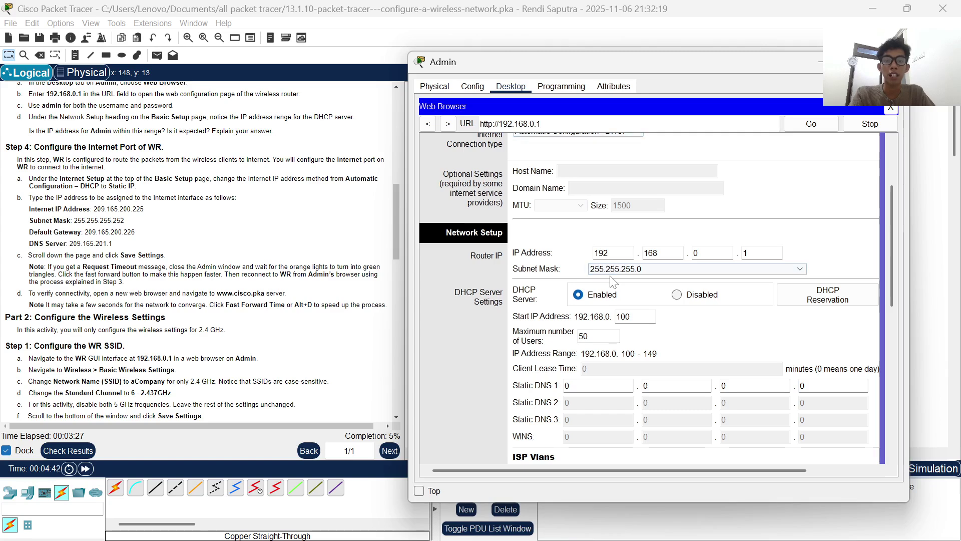
pyautogui.scroll(-2, 619, 230)
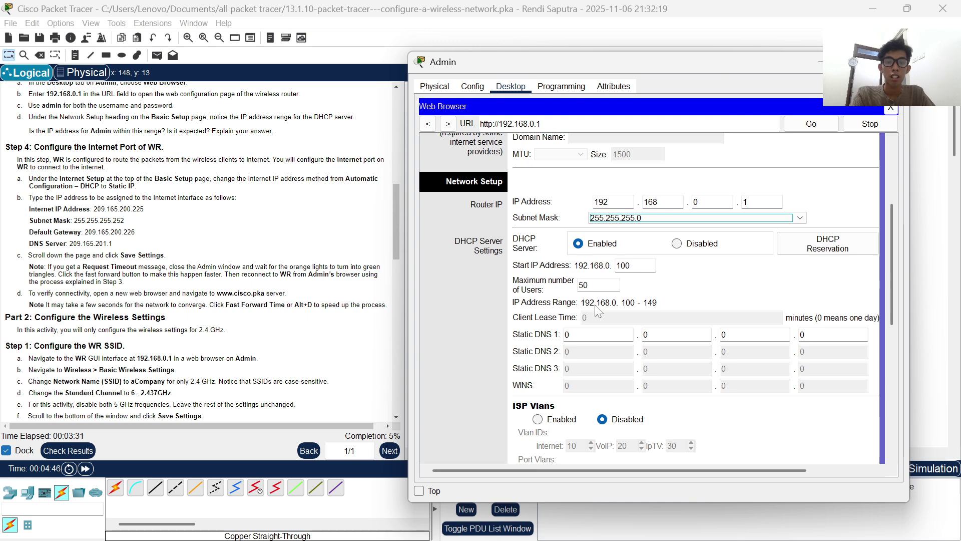
pyautogui.scroll(-1, 576, 305)
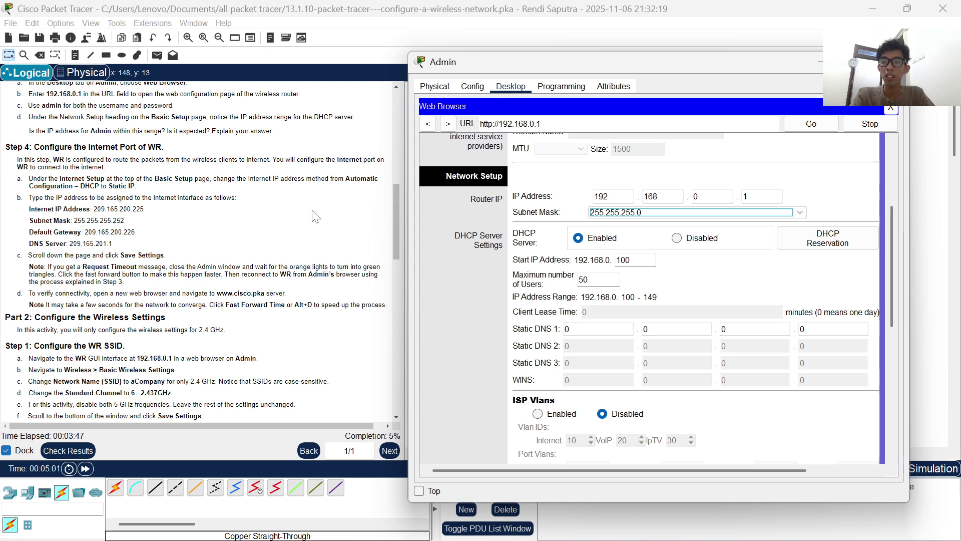
pyautogui.scroll(-1, 323, 212)
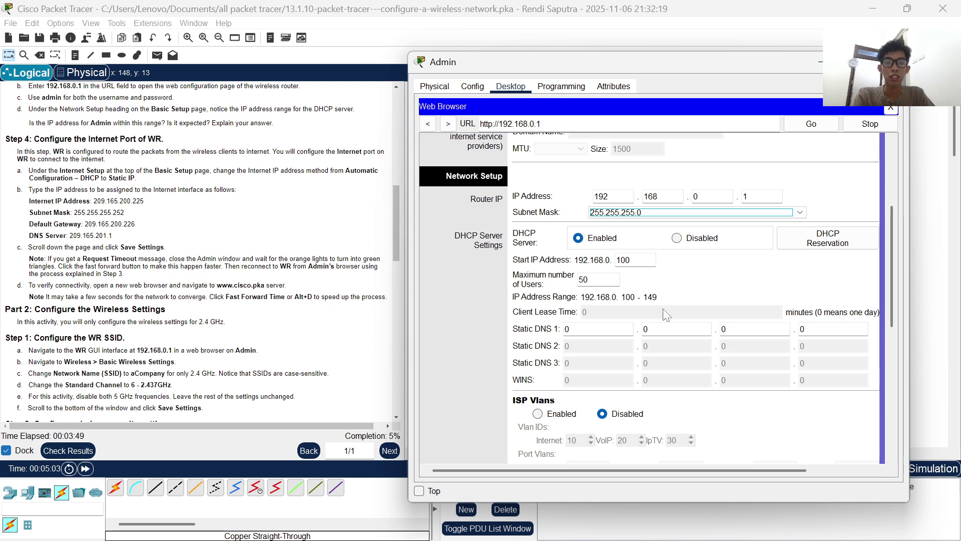
pyautogui.scroll(-1, 565, 271)
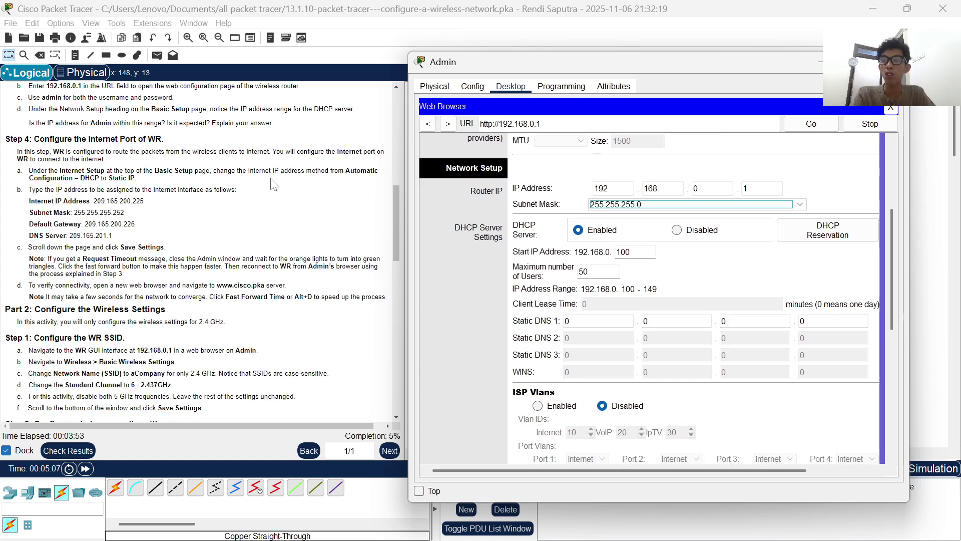
pyautogui.scroll(-3, 274, 184)
pyautogui.scroll(-1, 273, 185)
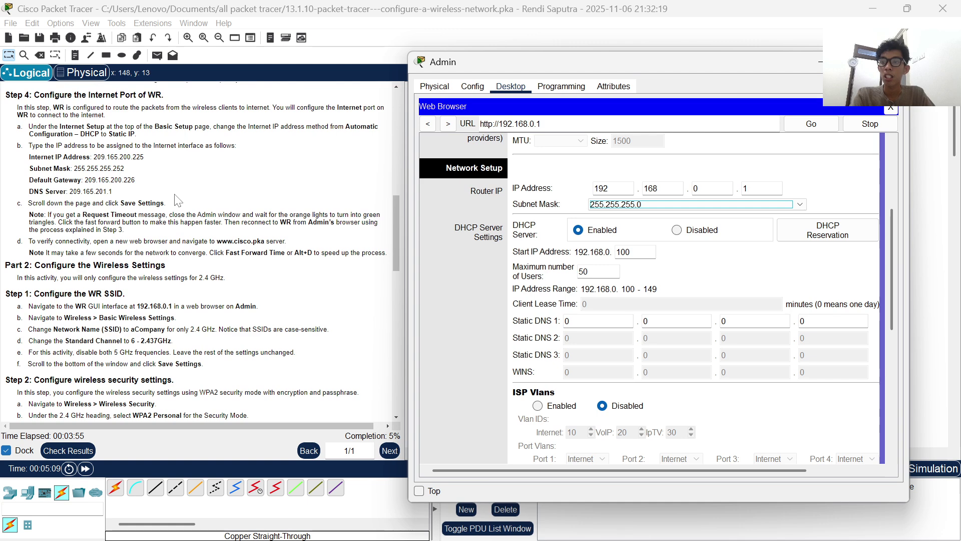
pyautogui.rightClick(175, 195)
pyautogui.click(228, 159)
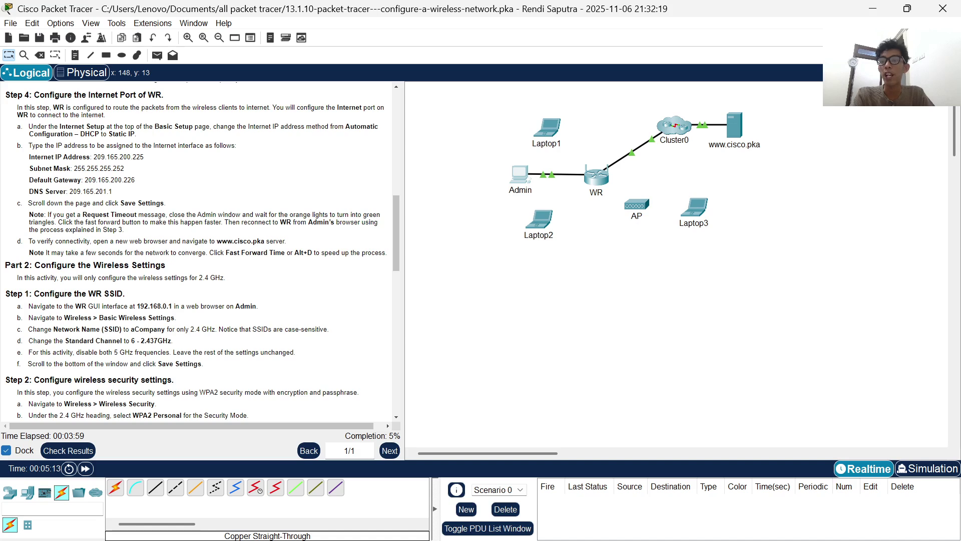
# - Scroll the instructions with the main topology workspace in front
pyautogui.scroll(-1, 145, 108)
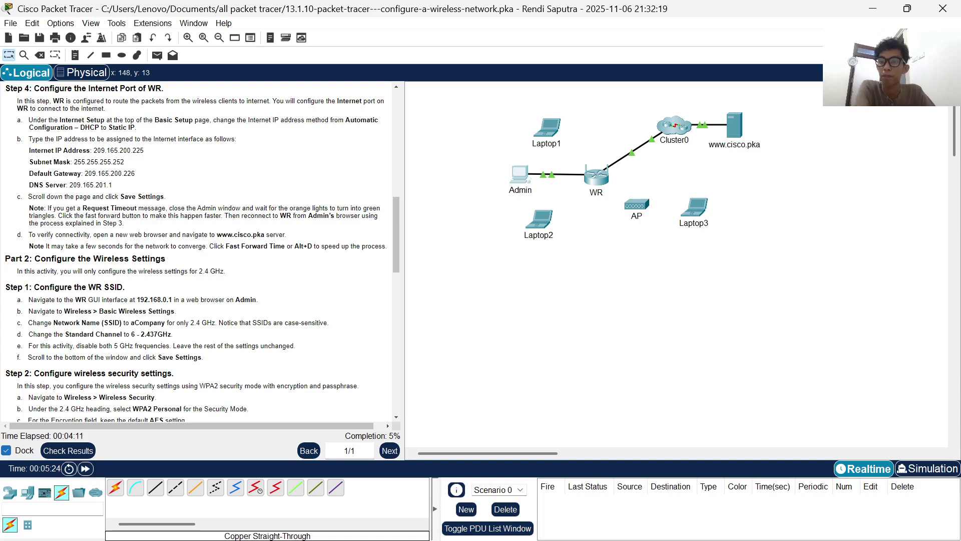
# - Return to WR's Basic Setup page in Admin's browser and list the Internet Connection types
pyautogui.click(520, 182)
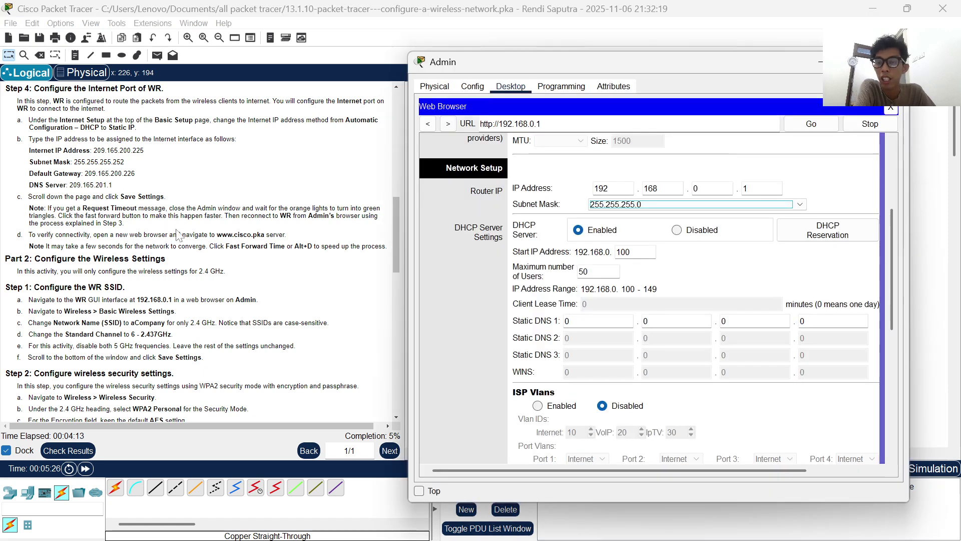
pyautogui.scroll(4, 497, 249)
pyautogui.scroll(-4, 497, 249)
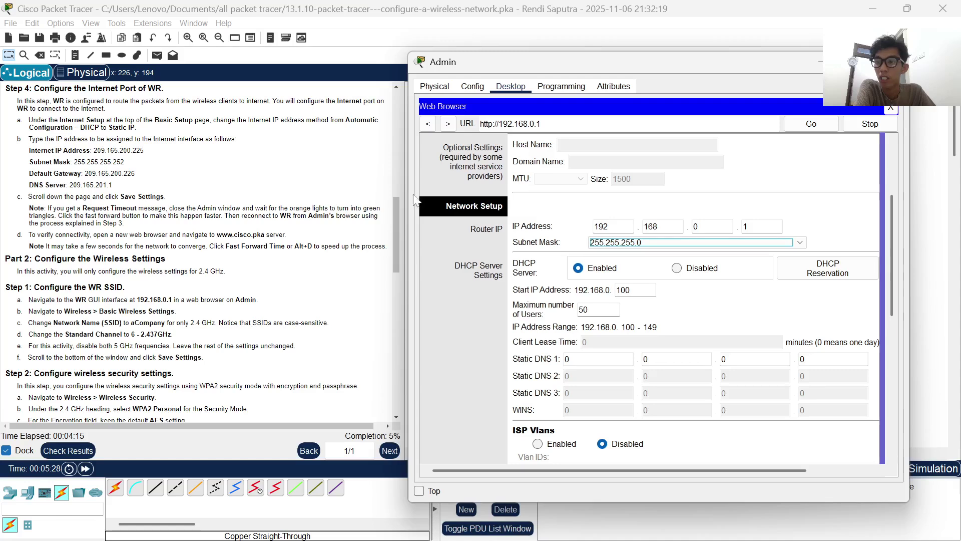
pyautogui.scroll(-2, 176, 170)
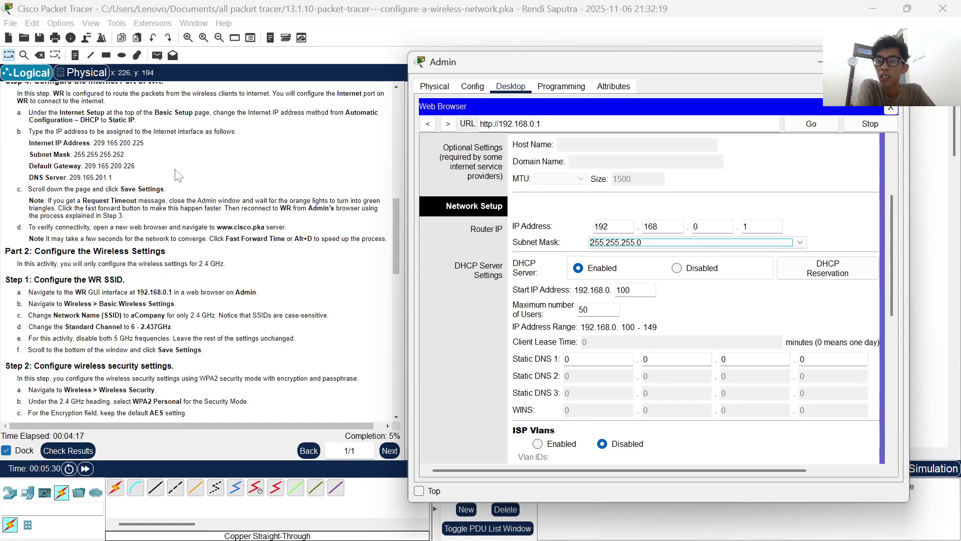
pyautogui.scroll(4, 581, 239)
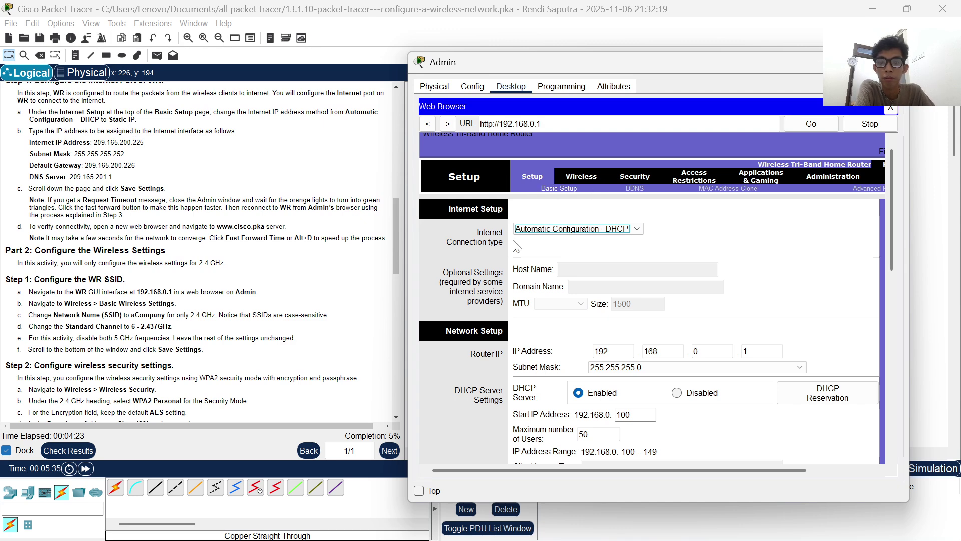
pyautogui.scroll(-2, 649, 330)
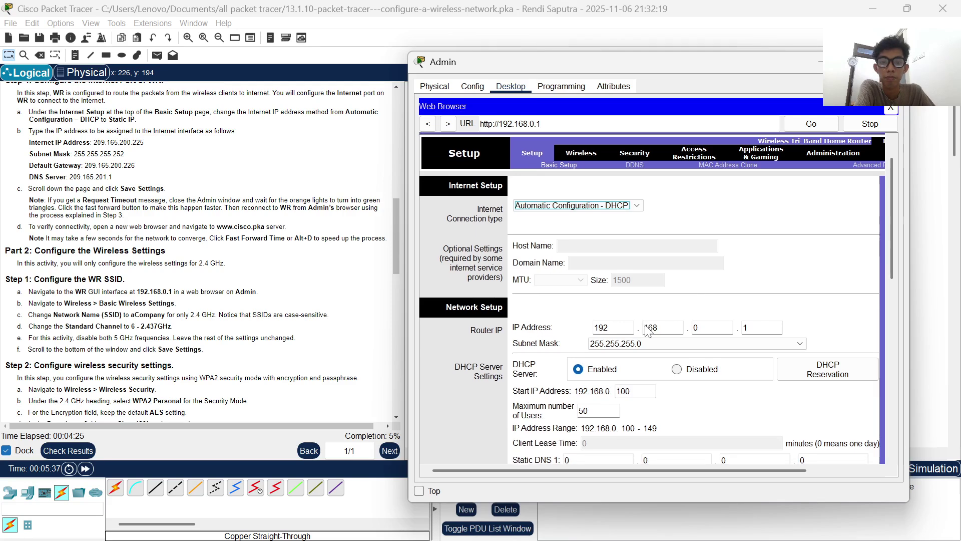
pyautogui.scroll(2, 650, 331)
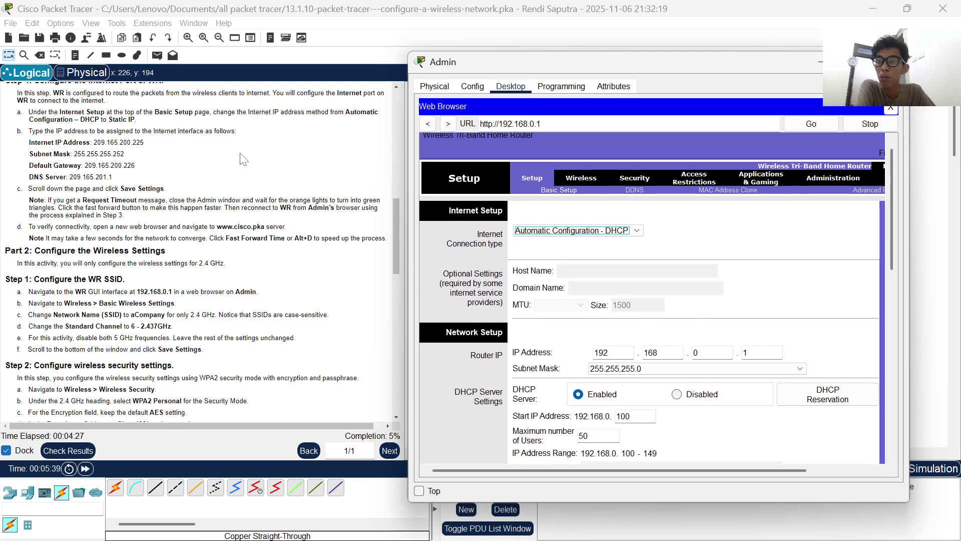
pyautogui.click(576, 231)
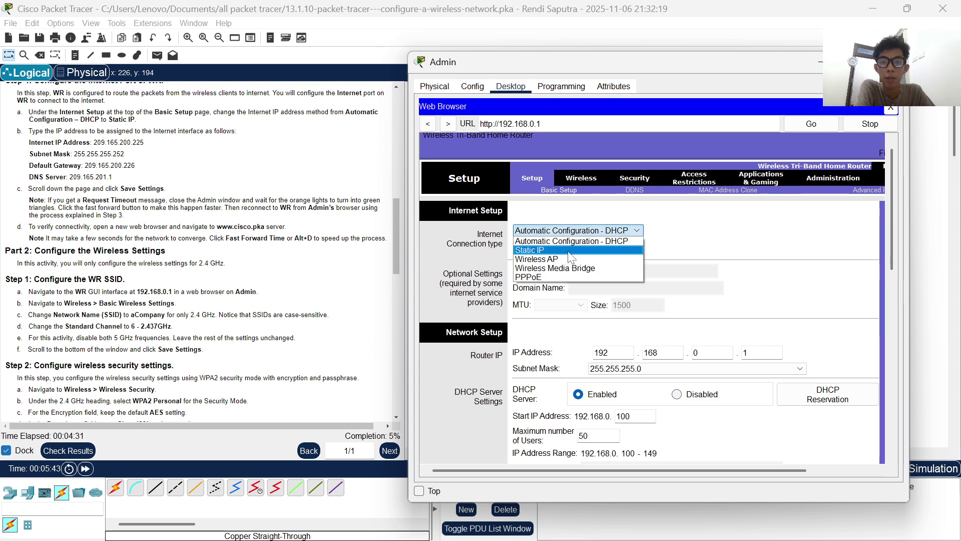
# - Switch the internet connection to Static IP with address 209.165.200.225
pyautogui.click(569, 250)
pyautogui.scroll(-1, 203, 228)
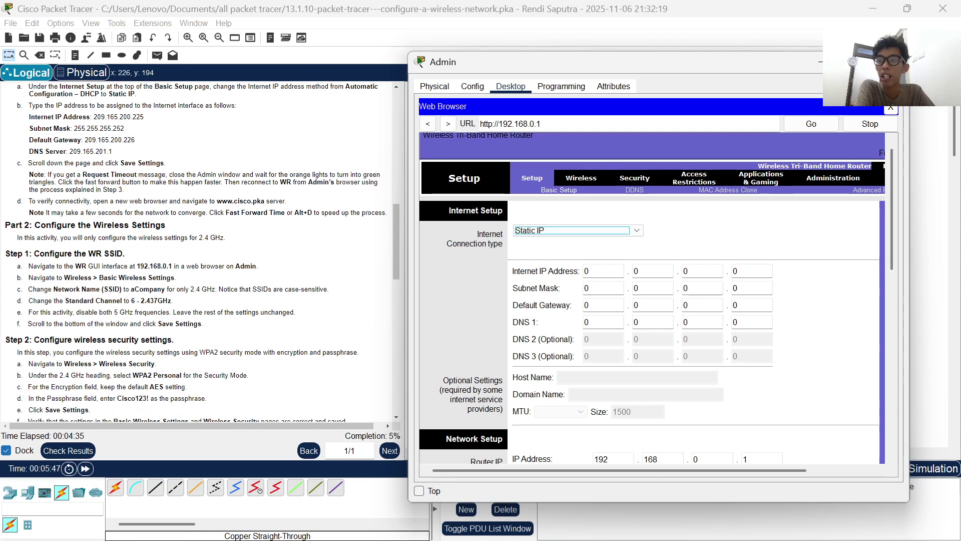
pyautogui.scroll(-1, 656, 298)
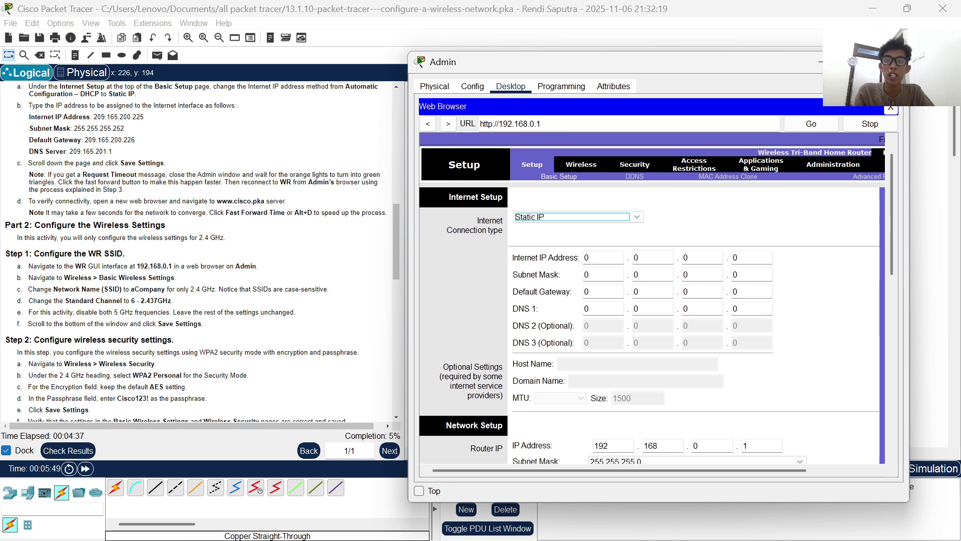
pyautogui.click(587, 257)
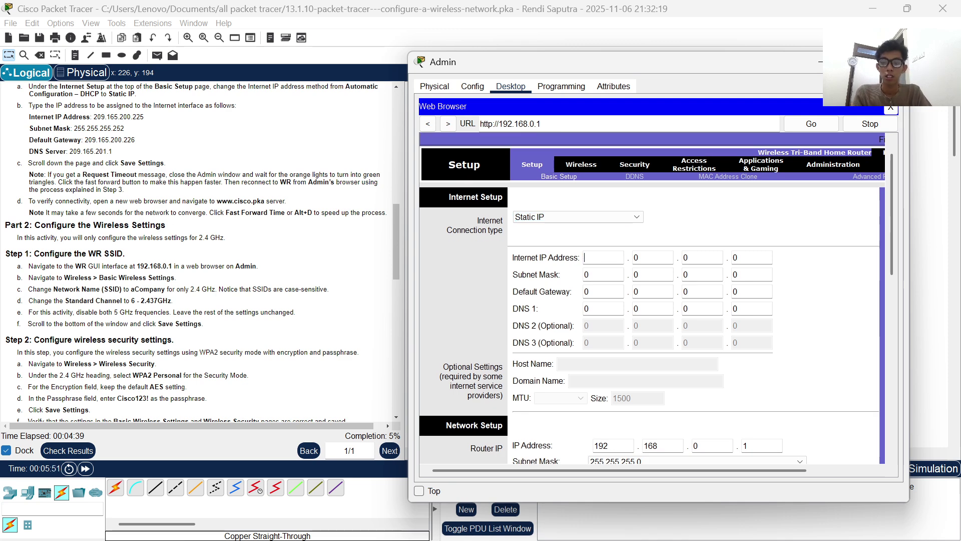
pyautogui.write('209')
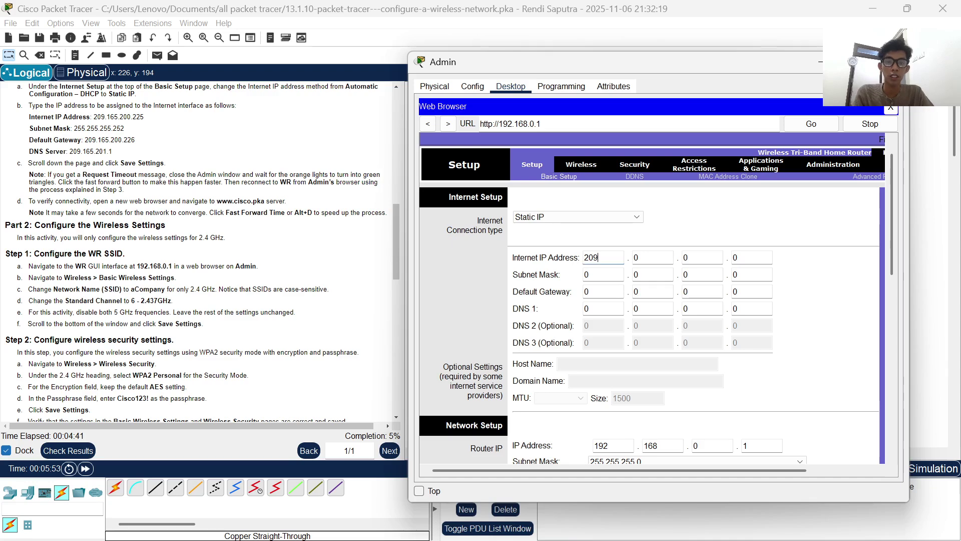
pyautogui.click(639, 257)
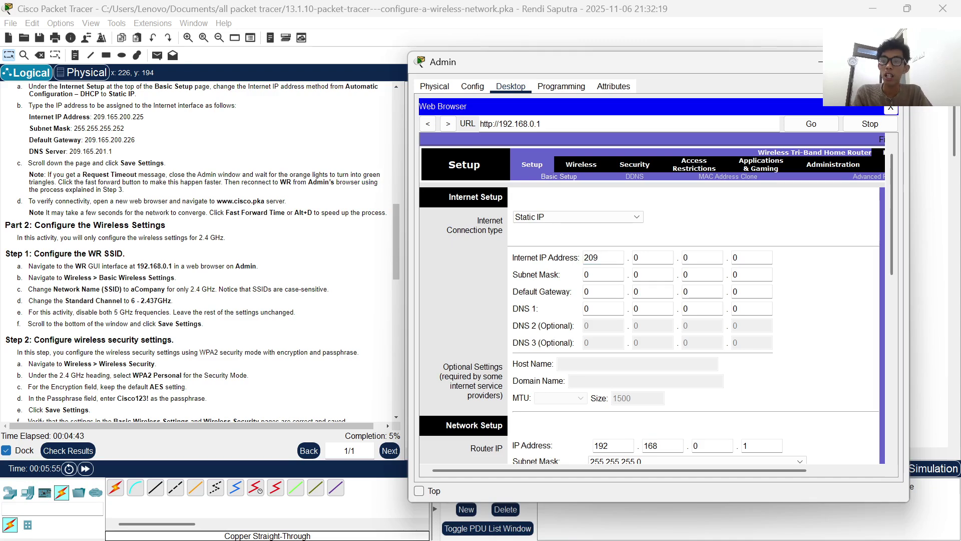
pyautogui.write('1')
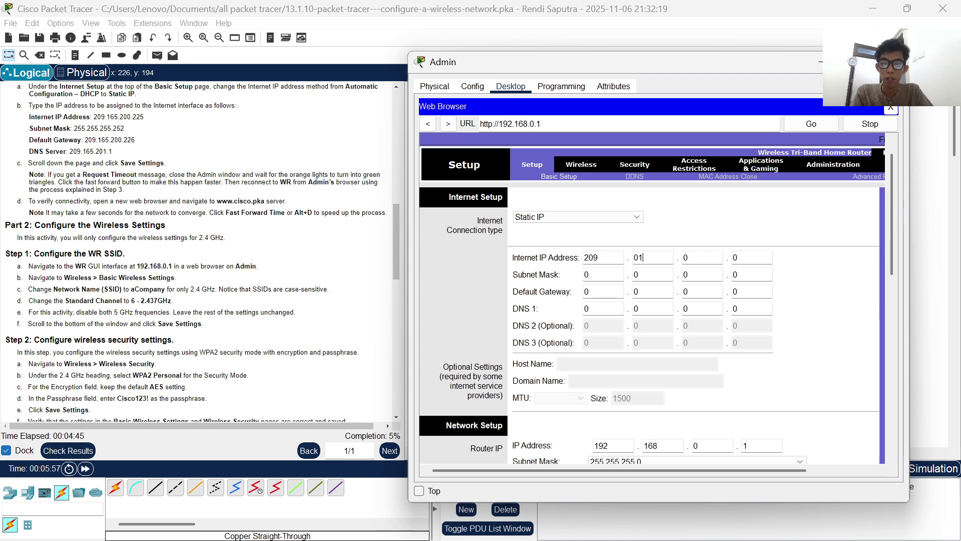
pyautogui.write('6')
pyautogui.press('Home')
pyautogui.press('Delete')
pyautogui.press('End')
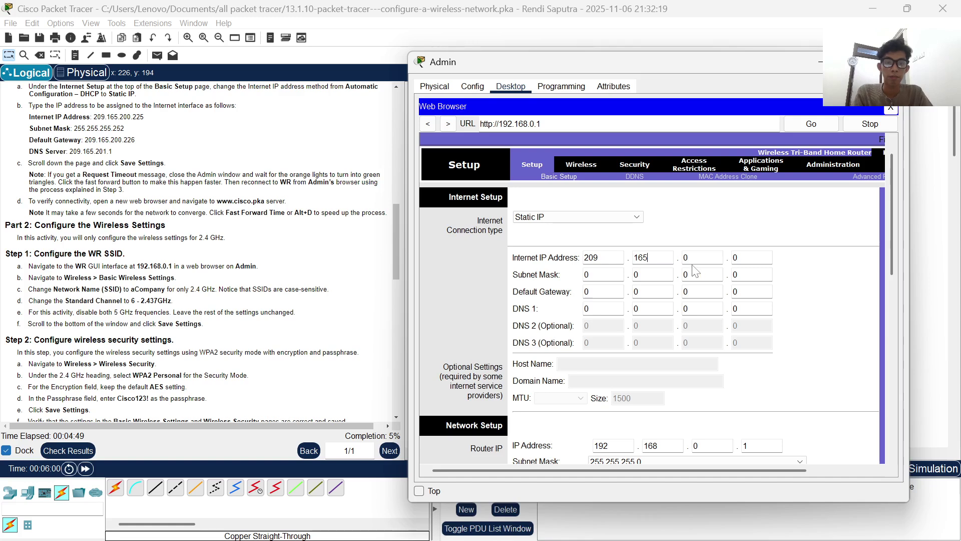
pyautogui.press('Tab')
pyautogui.press('BackSpace')
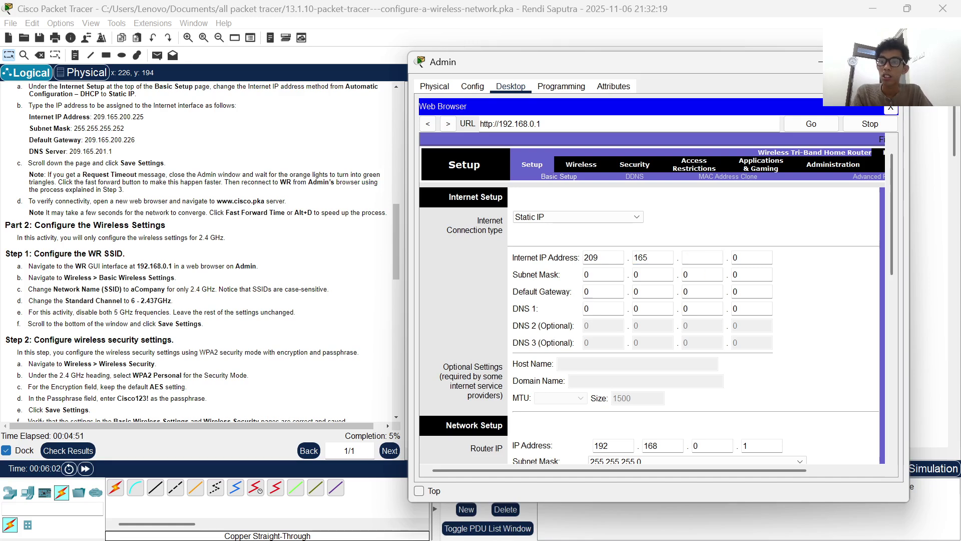
pyautogui.write('200')
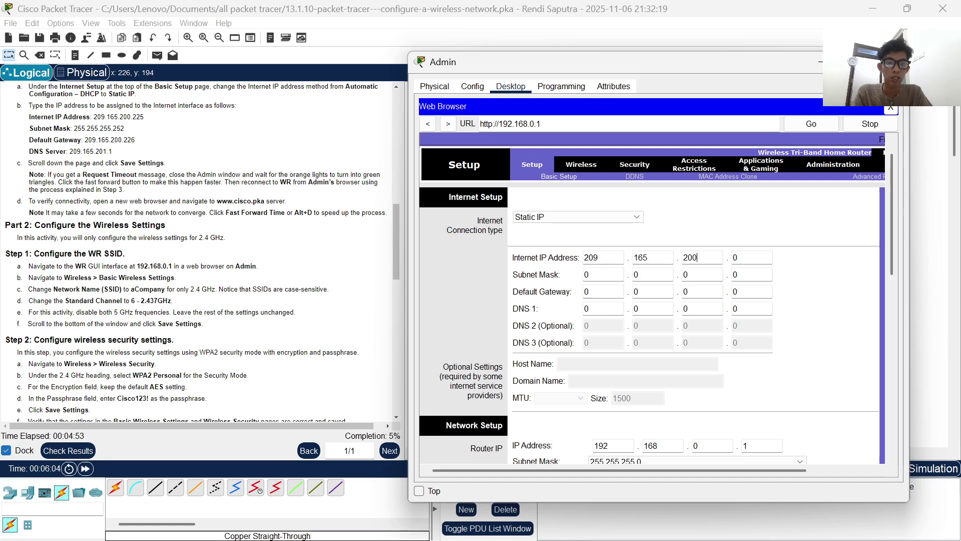
pyautogui.click(734, 258)
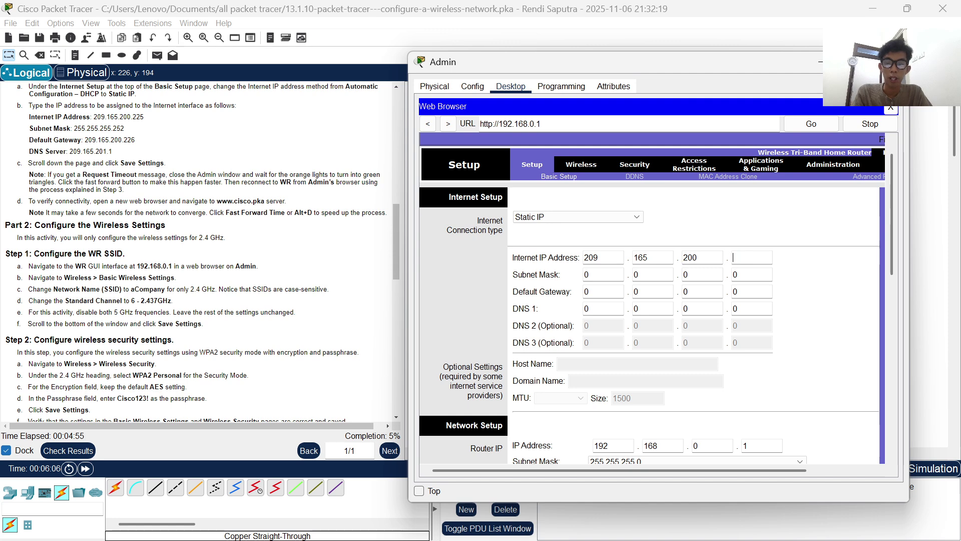
pyautogui.write('225')
# - Enter subnet mask 255.255.255.252 and default gateway 209.165.200.226
pyautogui.press('Tab')
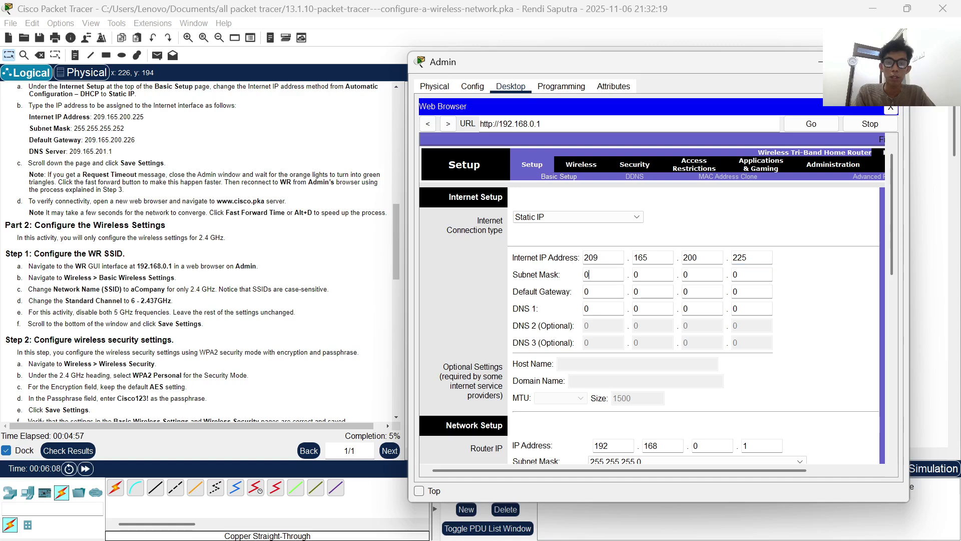
pyautogui.write('225')
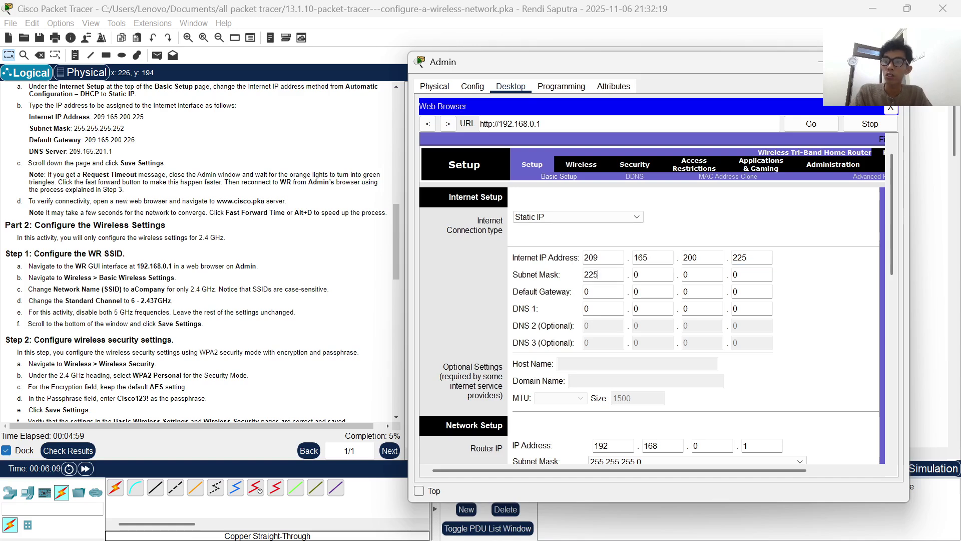
pyautogui.press('BackSpace')
pyautogui.press('BackSpace')
pyautogui.write('55')
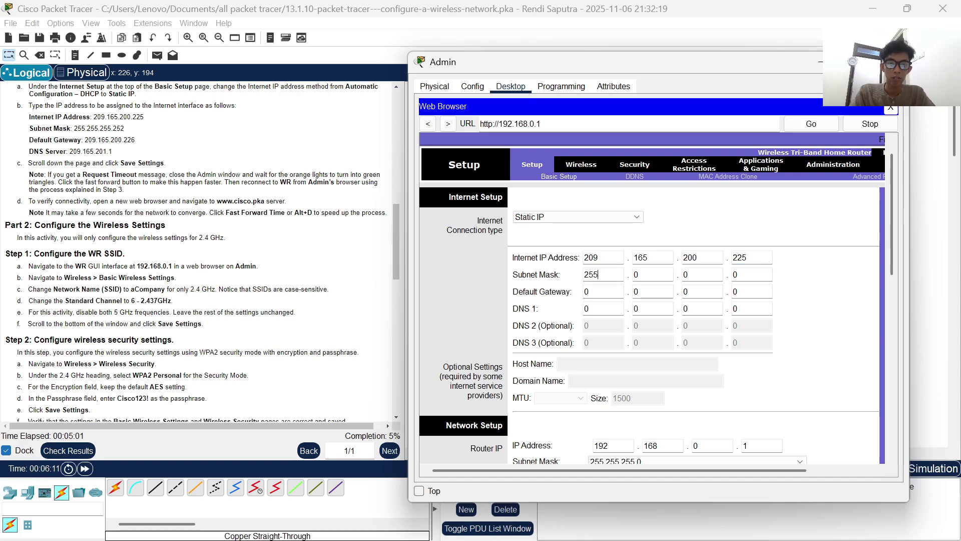
pyautogui.press('Tab')
pyautogui.write('25')
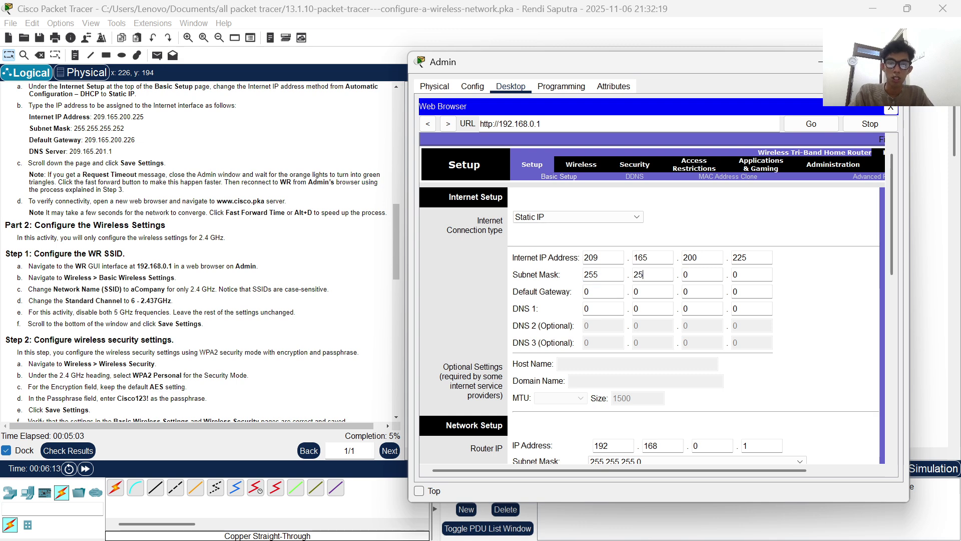
pyautogui.write('5255')
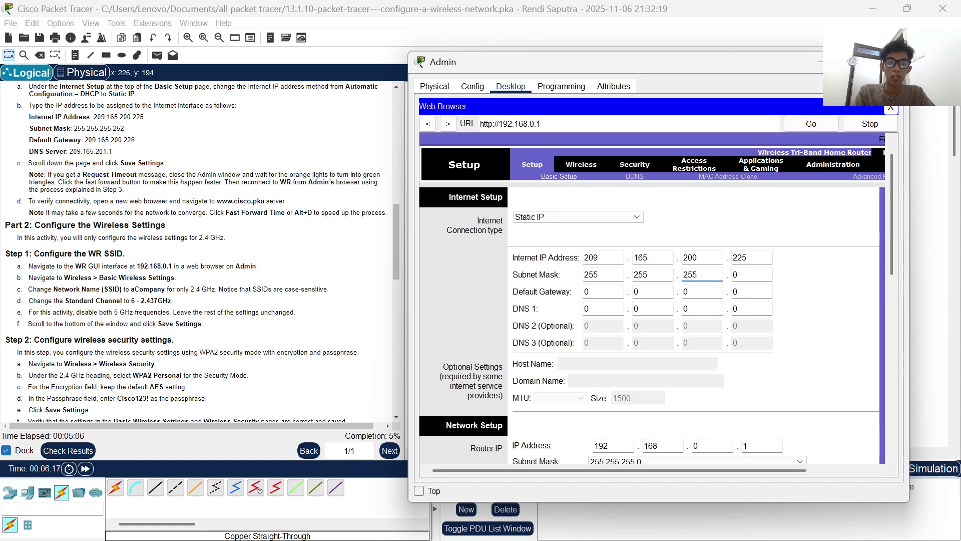
pyautogui.press('Tab')
pyautogui.write('252')
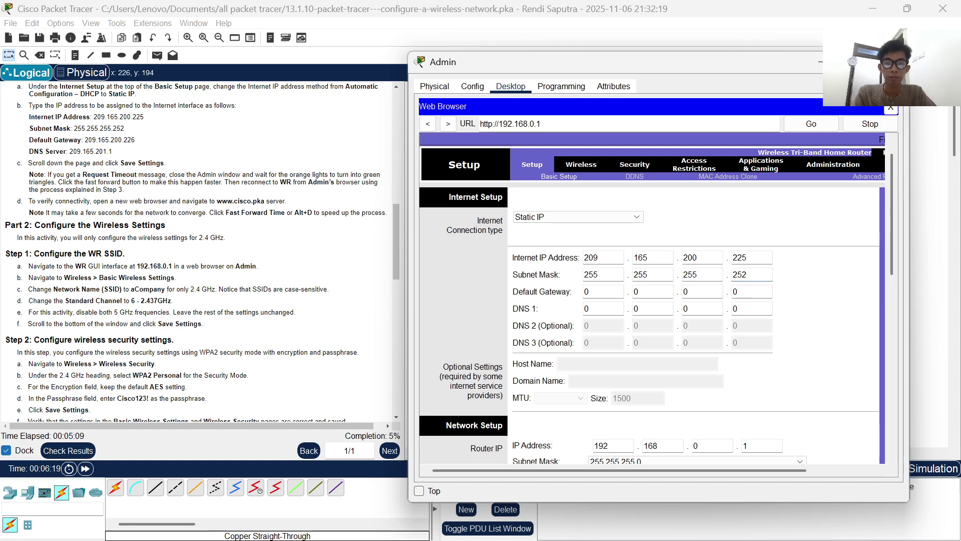
pyautogui.click(593, 302)
pyautogui.write('209')
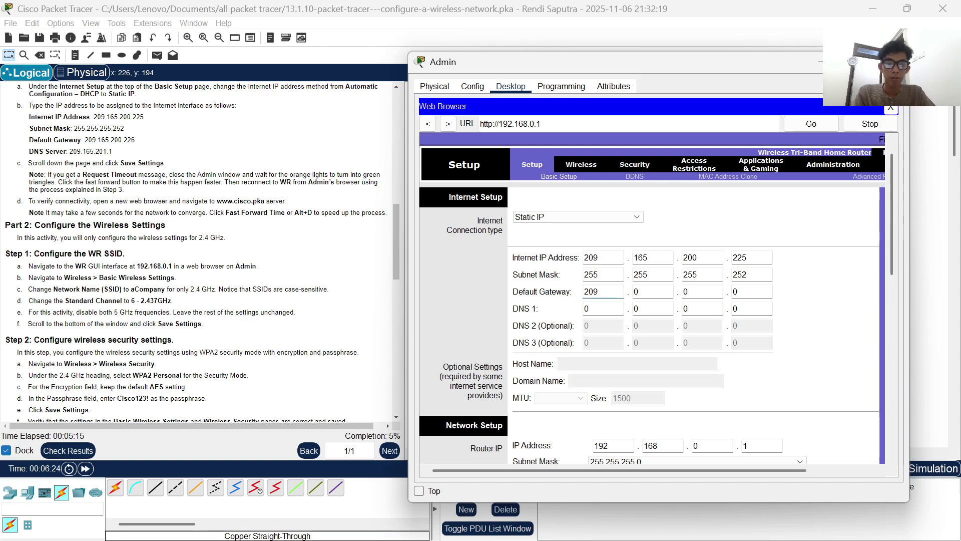
pyautogui.press('Tab')
pyautogui.write('200')
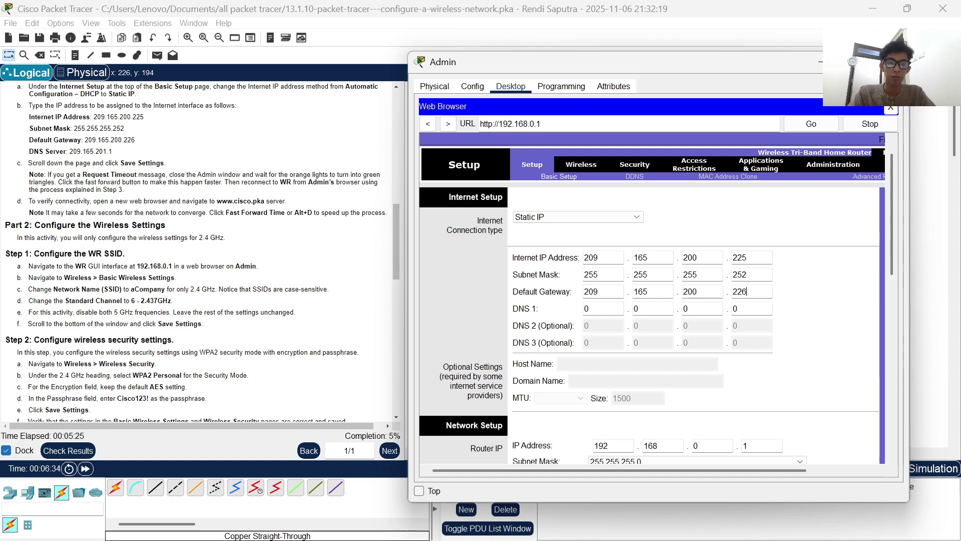
# - Set the DNS 1 server to 209.165.201.1
pyautogui.press('Tab')
pyautogui.press('BackSpace')
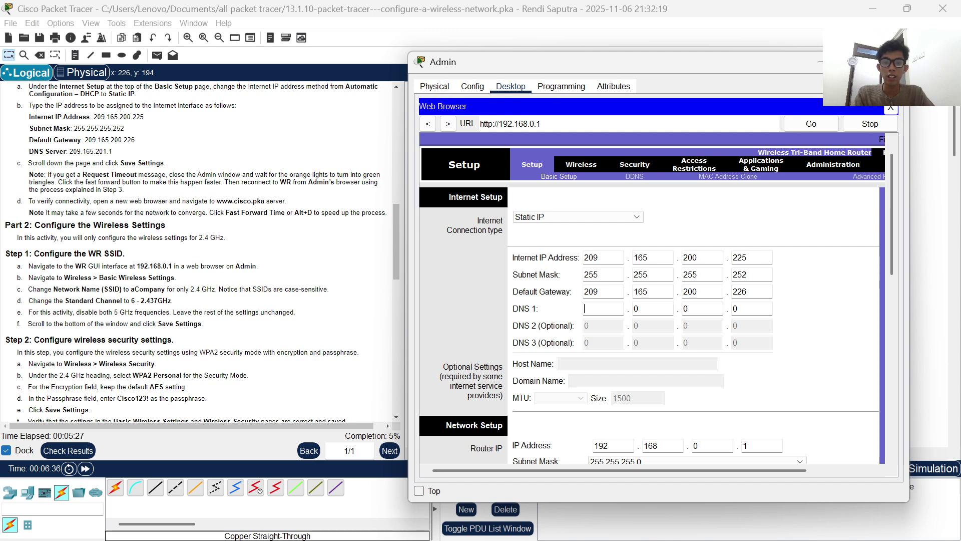
pyautogui.write('209')
pyautogui.press('Tab')
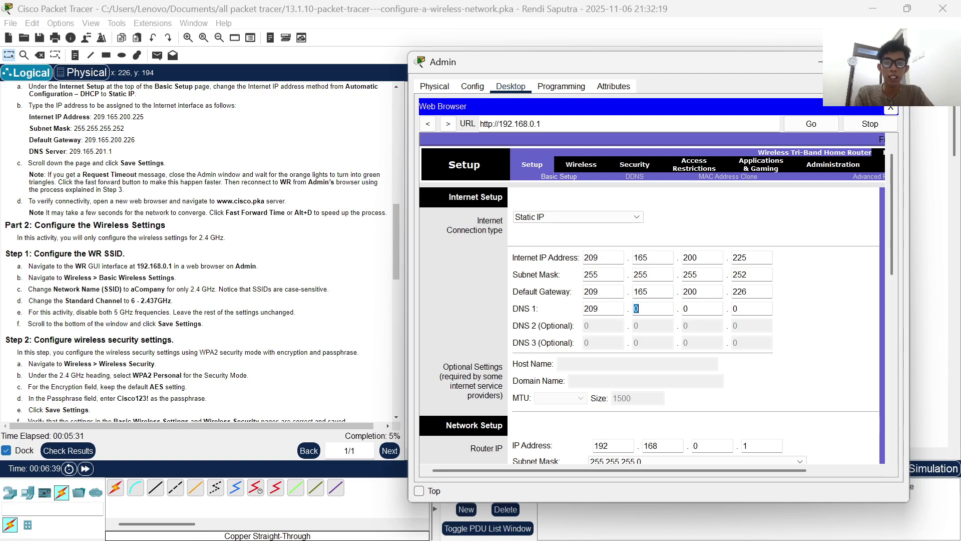
pyautogui.press('BackSpace')
pyautogui.write('165')
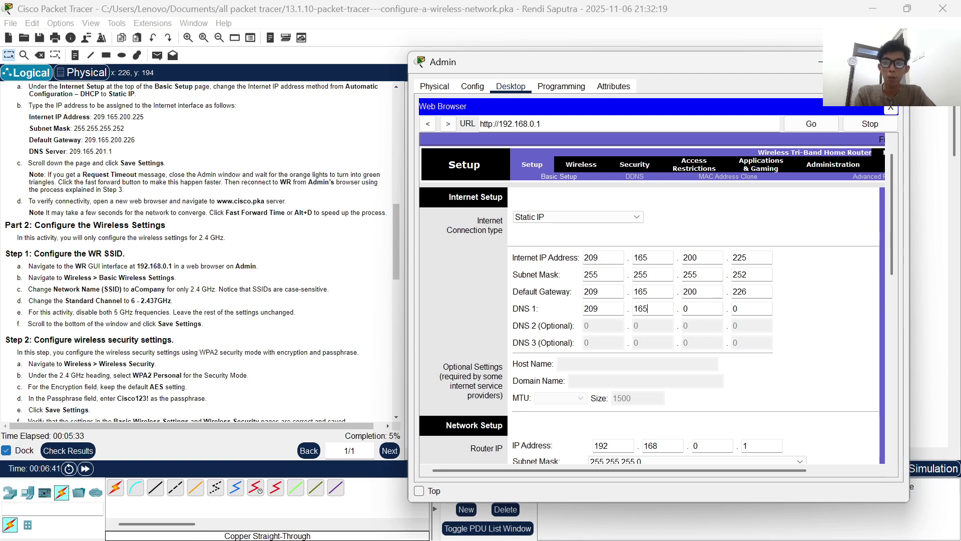
pyautogui.press('Tab')
pyautogui.write('201')
pyautogui.press('Tab')
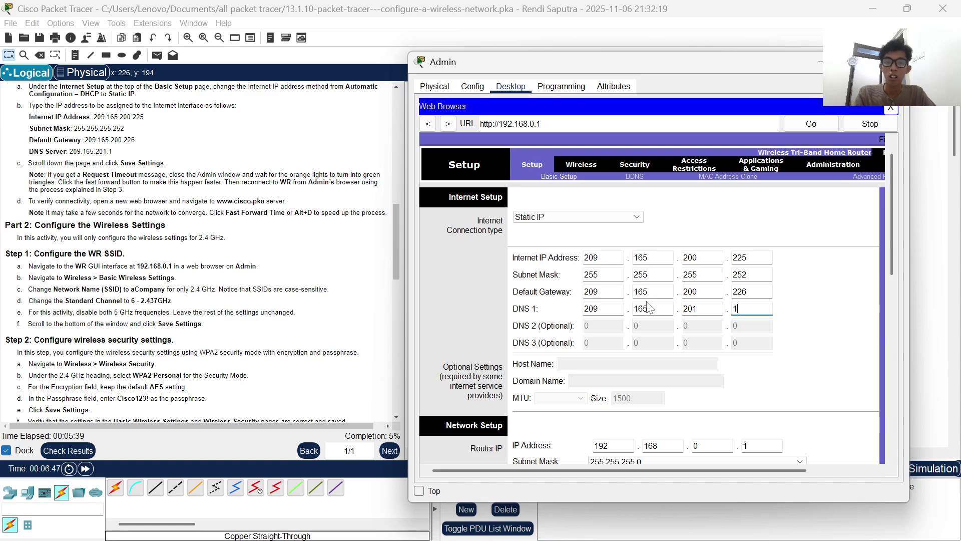
pyautogui.scroll(-3, 649, 308)
pyautogui.scroll(-1, 655, 316)
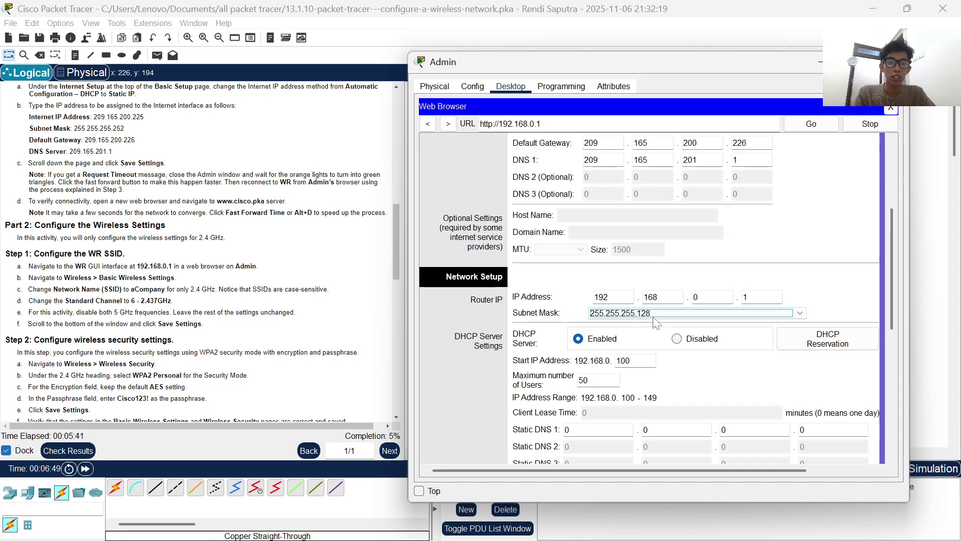
pyautogui.scroll(-6, 715, 361)
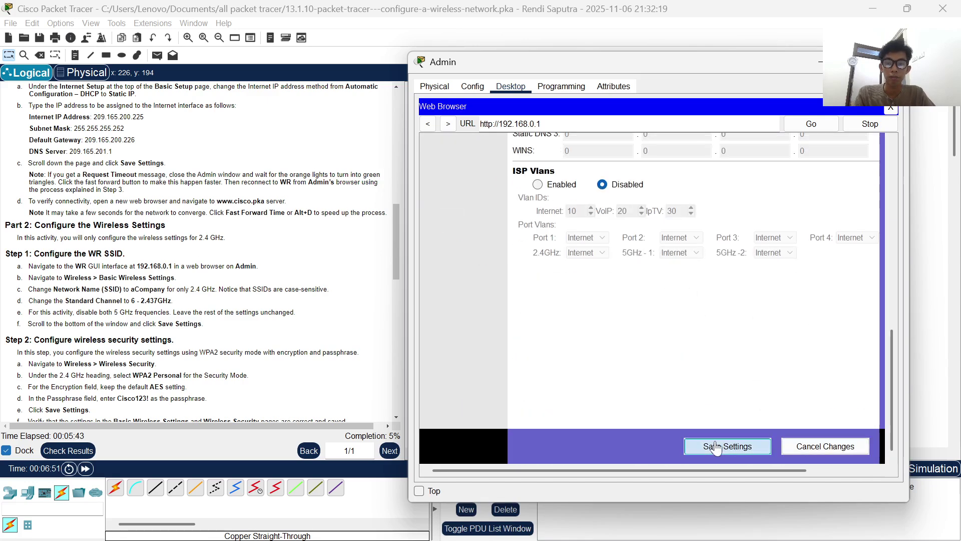
# - Save WR's settings, close the Admin window, and fast-forward time until the links are green
pyautogui.click(715, 446)
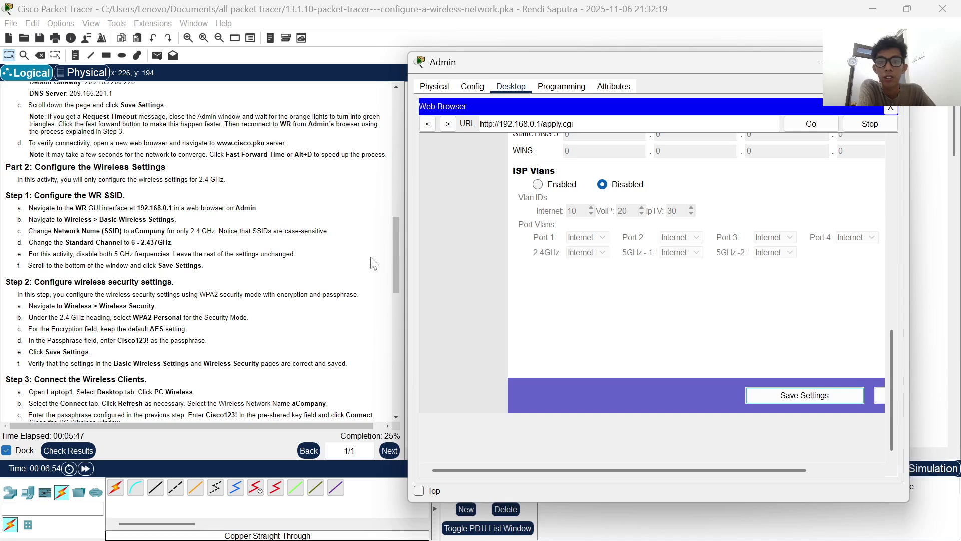
pyautogui.scroll(1, 757, 373)
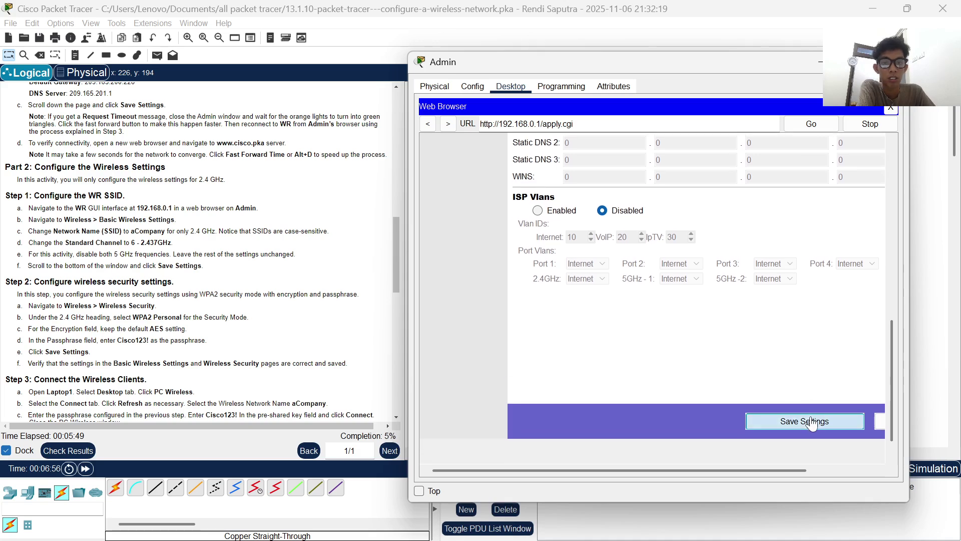
pyautogui.scroll(4, 689, 338)
pyautogui.scroll(-5, 690, 339)
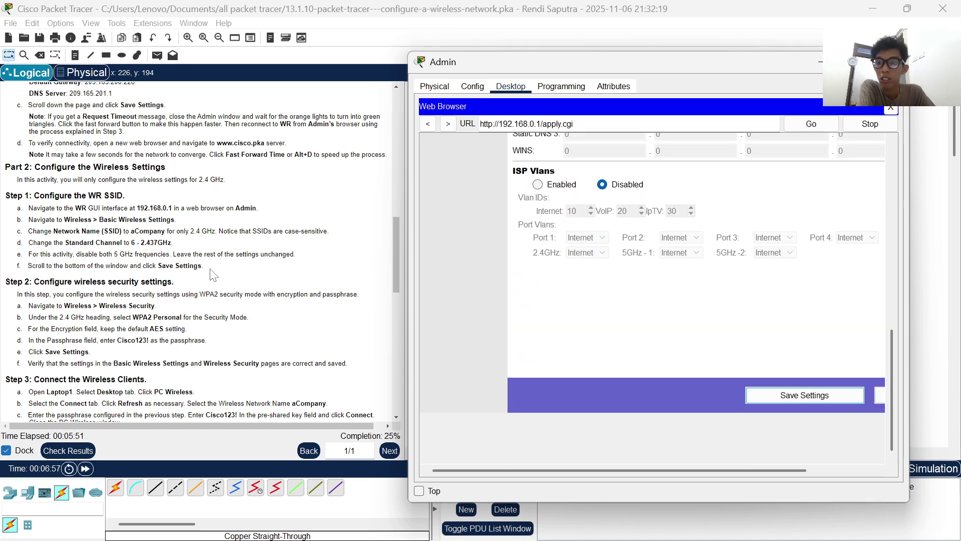
pyautogui.scroll(1, 196, 250)
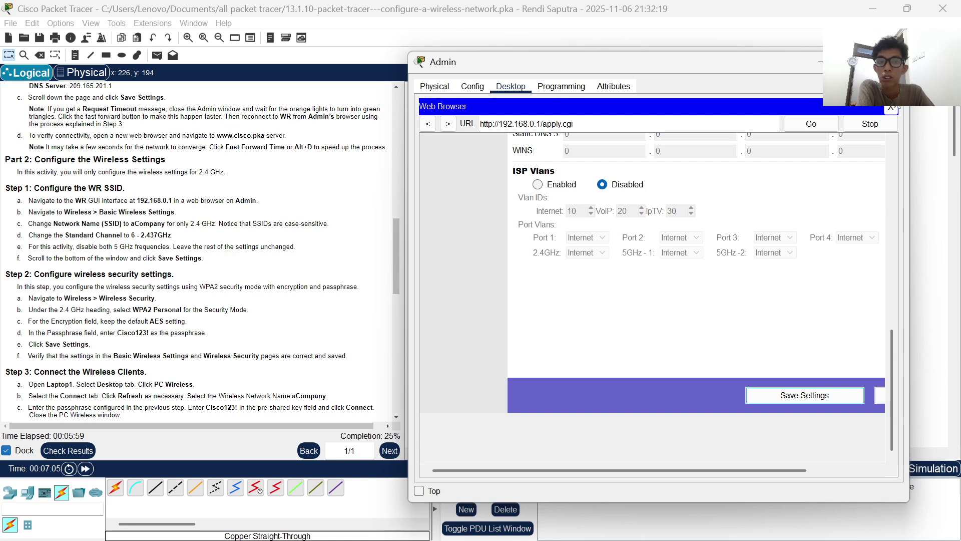
pyautogui.click(898, 62)
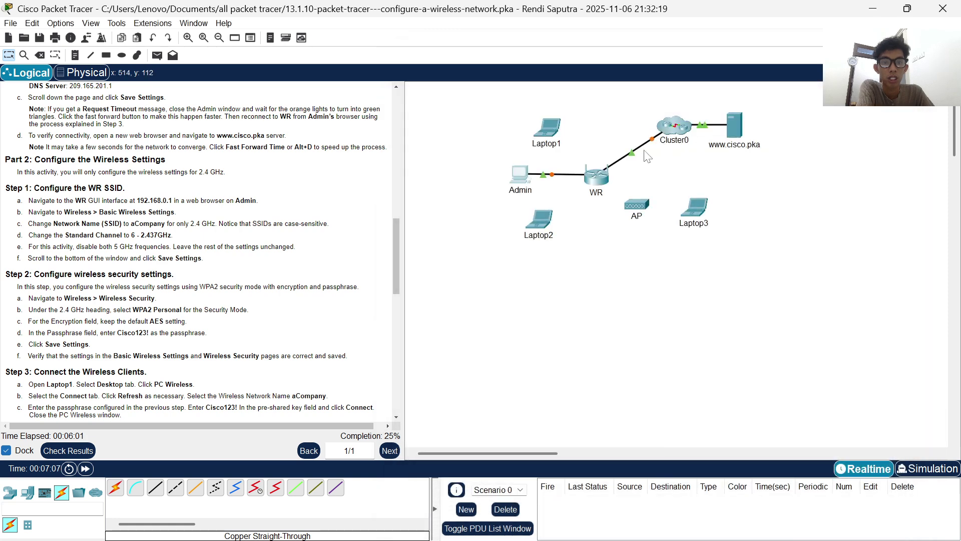
pyautogui.click(86, 468)
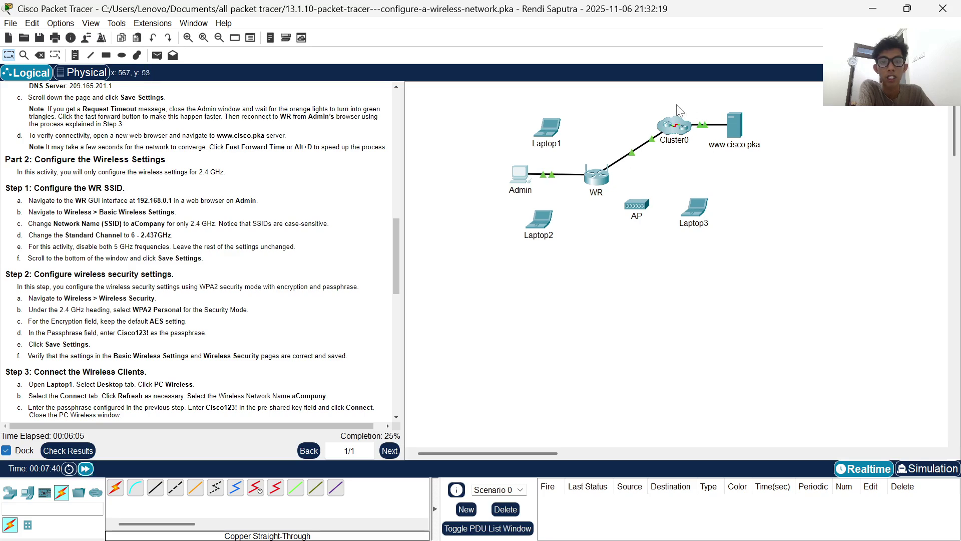
pyautogui.click(515, 179)
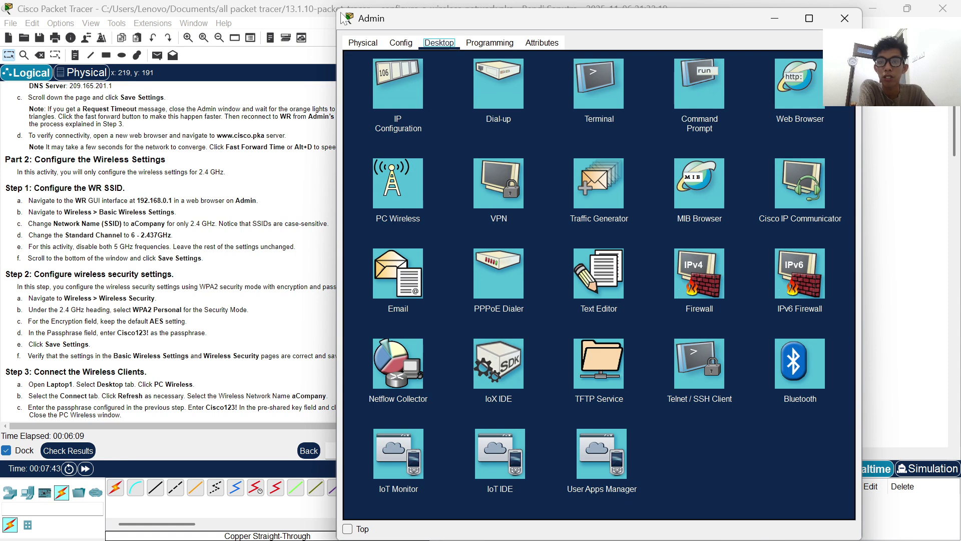
pyautogui.moveTo(337, 9); pyautogui.dragTo(338, 12)
pyautogui.moveTo(352, 45); pyautogui.dragTo(366, 96)
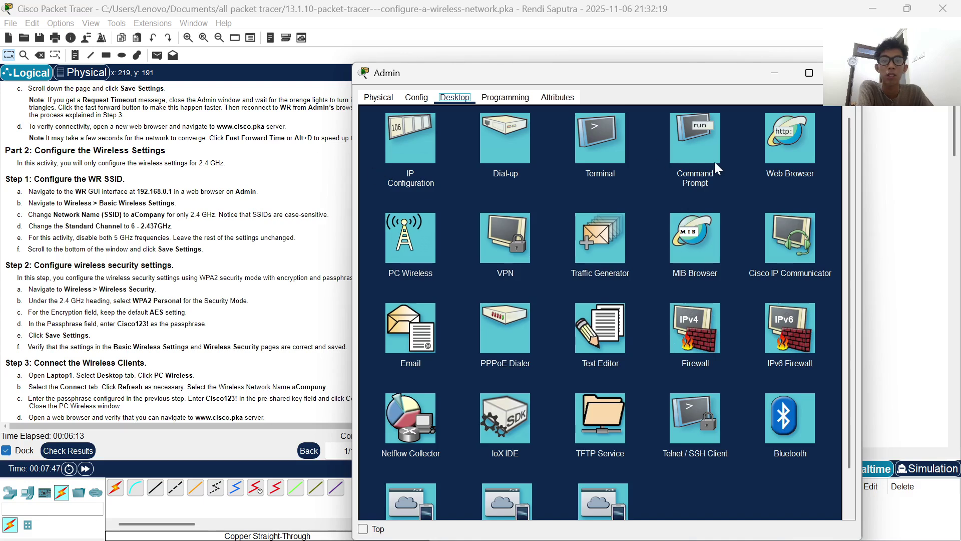
pyautogui.click(777, 132)
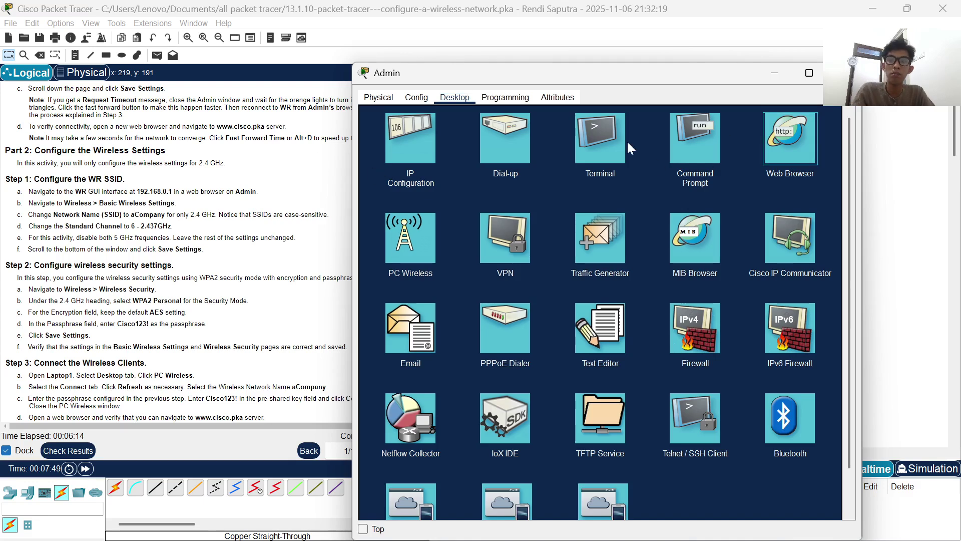
pyautogui.click(798, 136)
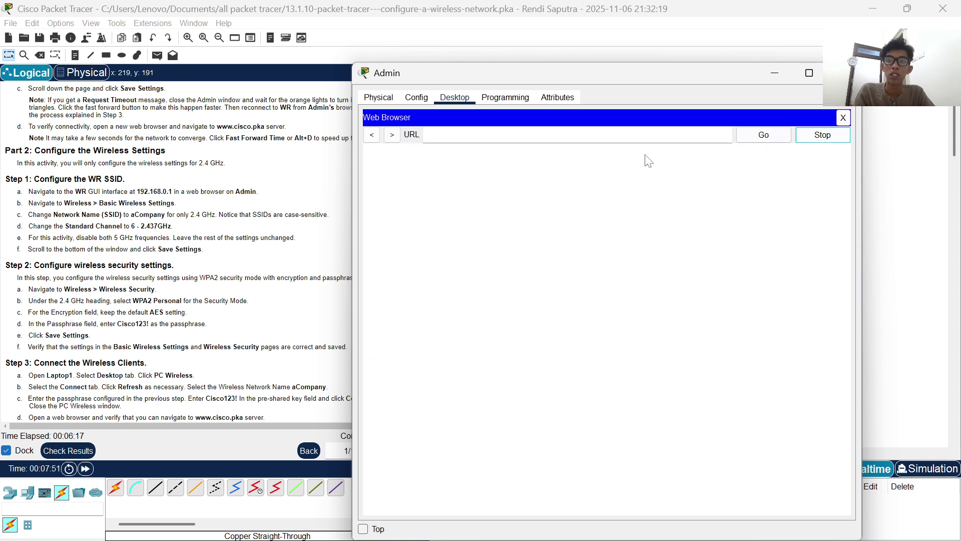
pyautogui.write('ww')
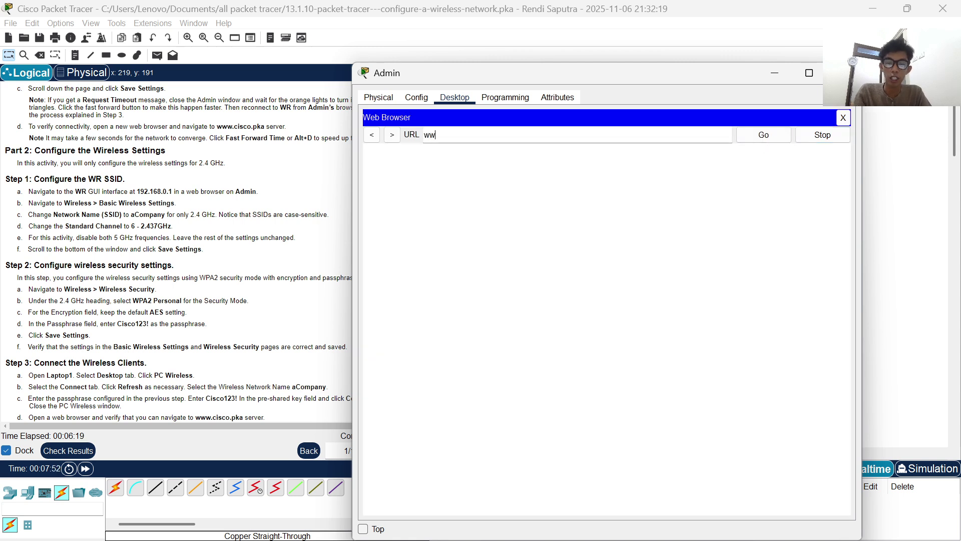
pyautogui.write('w.cisco.pka')
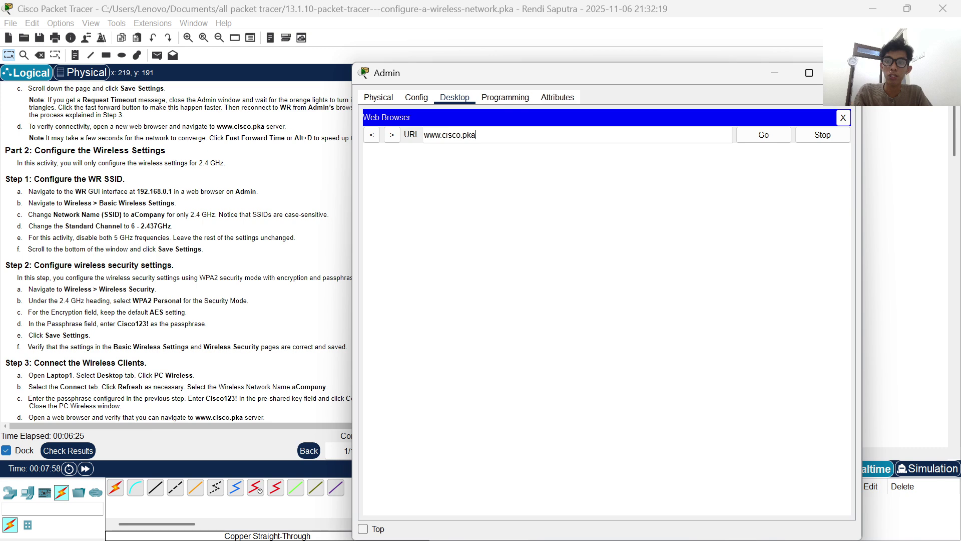
pyautogui.press('Return')
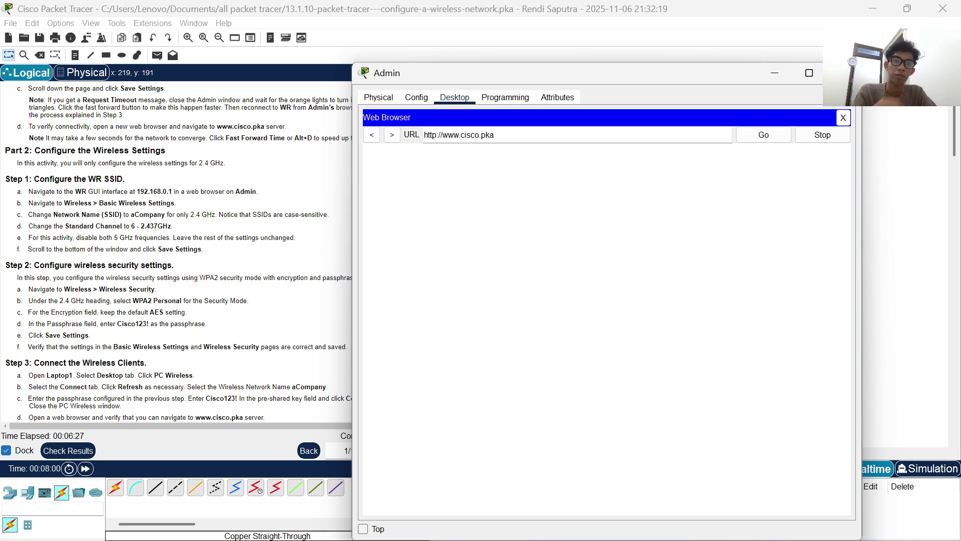
pyautogui.click(769, 141)
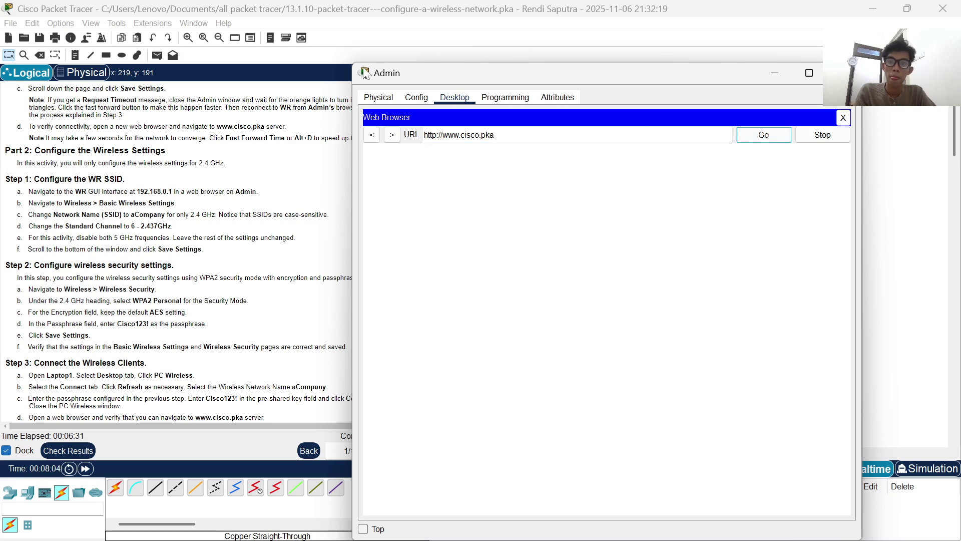
pyautogui.moveTo(440, 76); pyautogui.dragTo(460, 59)
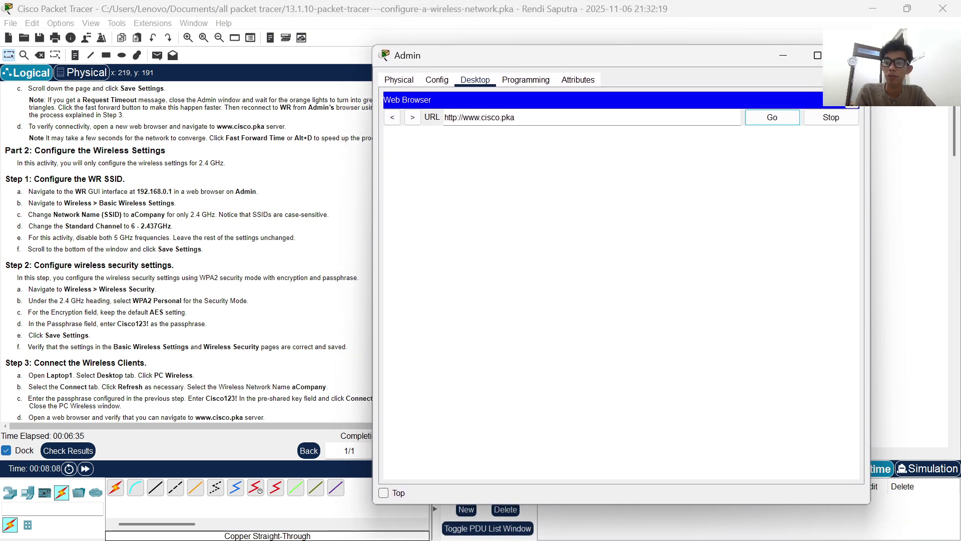
pyautogui.click(86, 468)
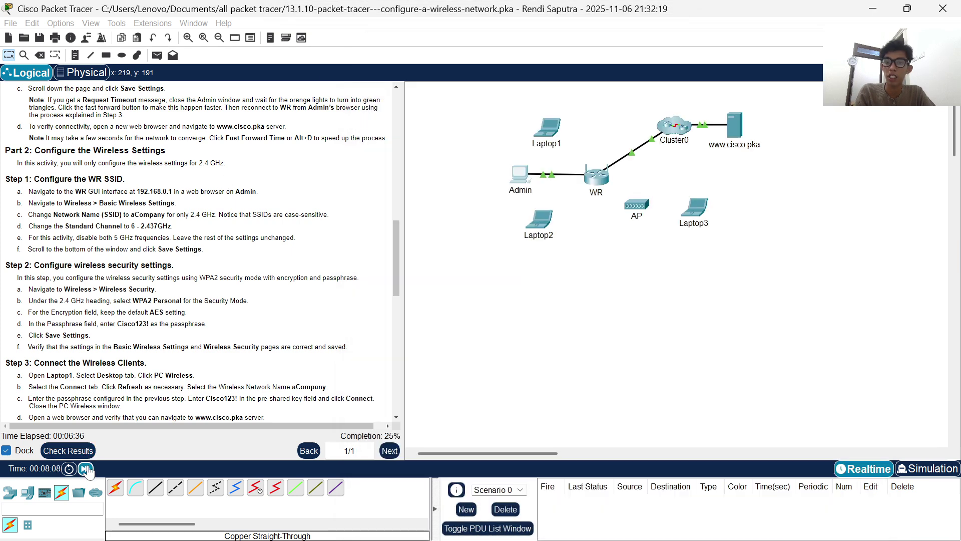
pyautogui.click(511, 172)
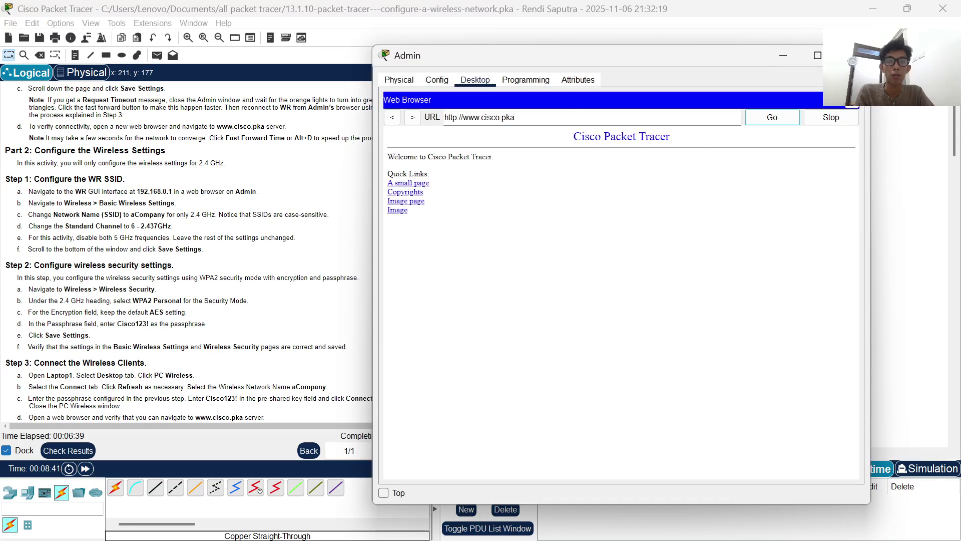
pyautogui.click(851, 106)
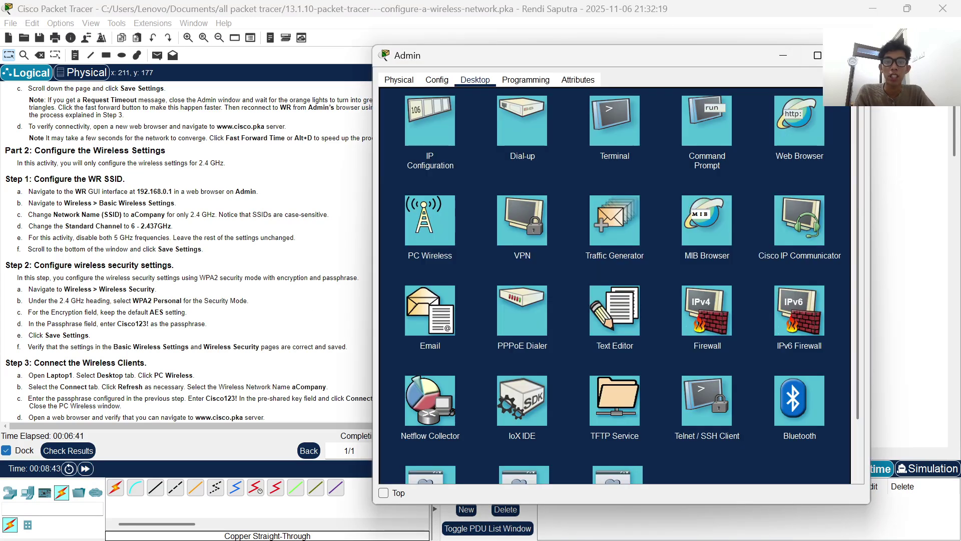
pyautogui.click(789, 54)
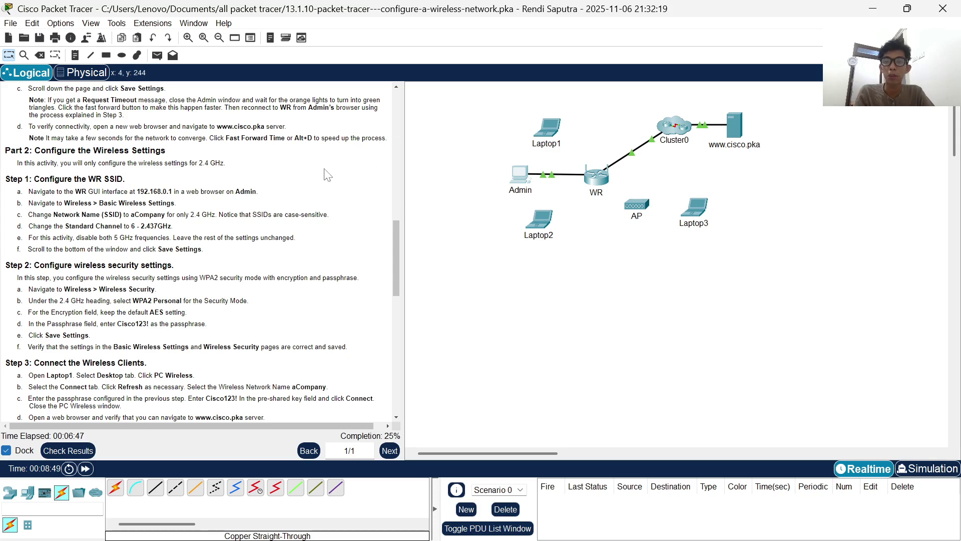
# - Read through Part 2 of the instructions, then reopen the Admin PC's desktop
pyautogui.scroll(-3, 290, 194)
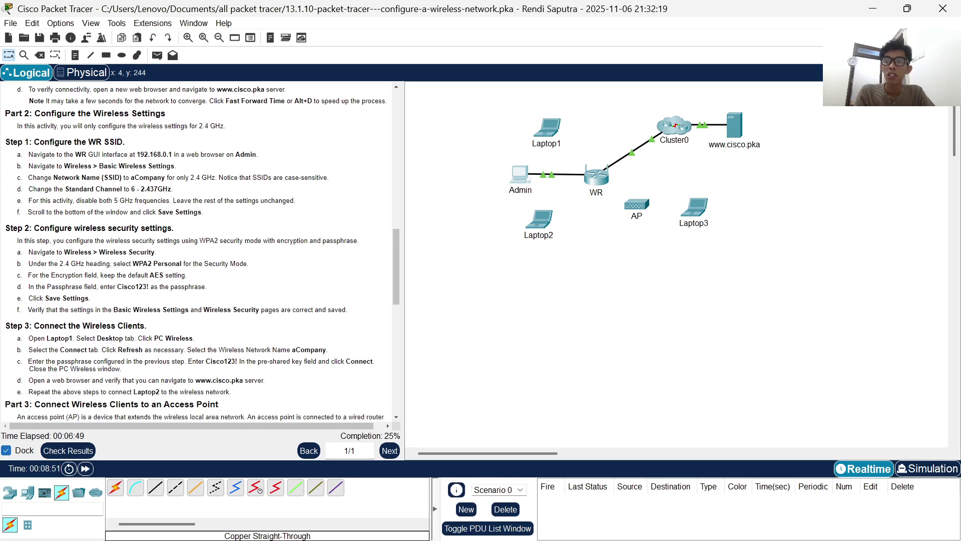
pyautogui.moveTo(36, 113)
pyautogui.mouseDown()
pyautogui.moveTo(167, 101)
pyautogui.moveTo(167, 113)
pyautogui.moveTo(36, 113)
pyautogui.mouseUp()
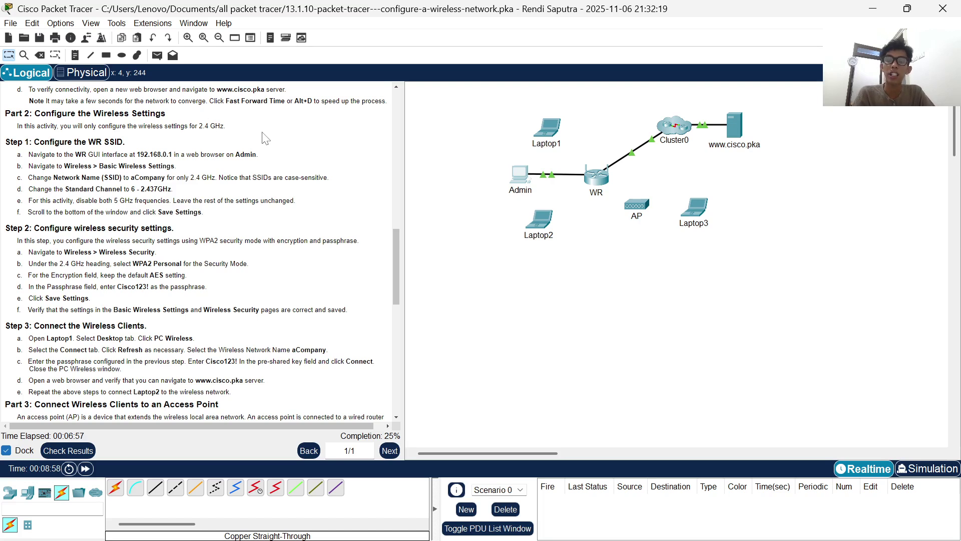
pyautogui.scroll(-1, 103, 200)
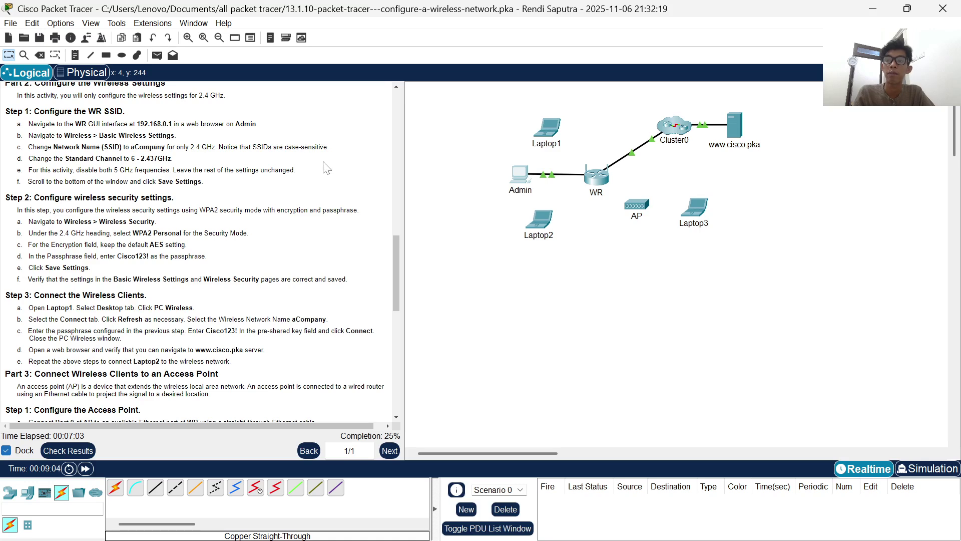
pyautogui.click(515, 178)
# - Log in to WR's web setup at 192.168.0.1 from Admin's browser with the router credentials
pyautogui.click(817, 86)
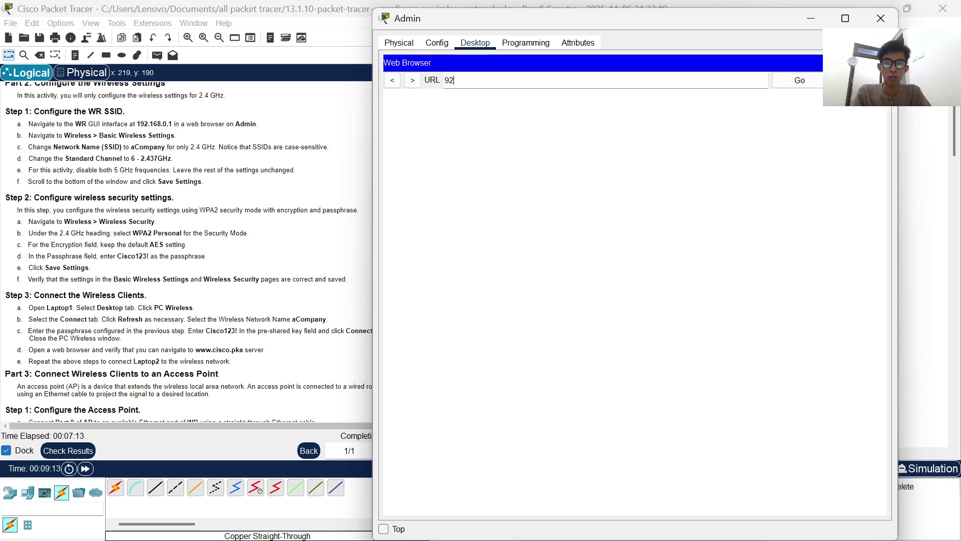
pyautogui.write('192.168.0.1')
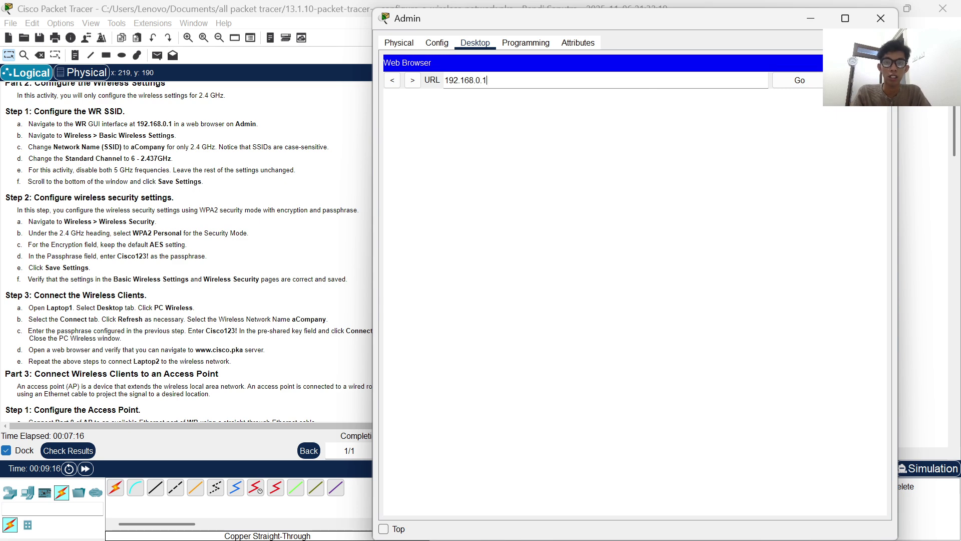
pyautogui.press('Return')
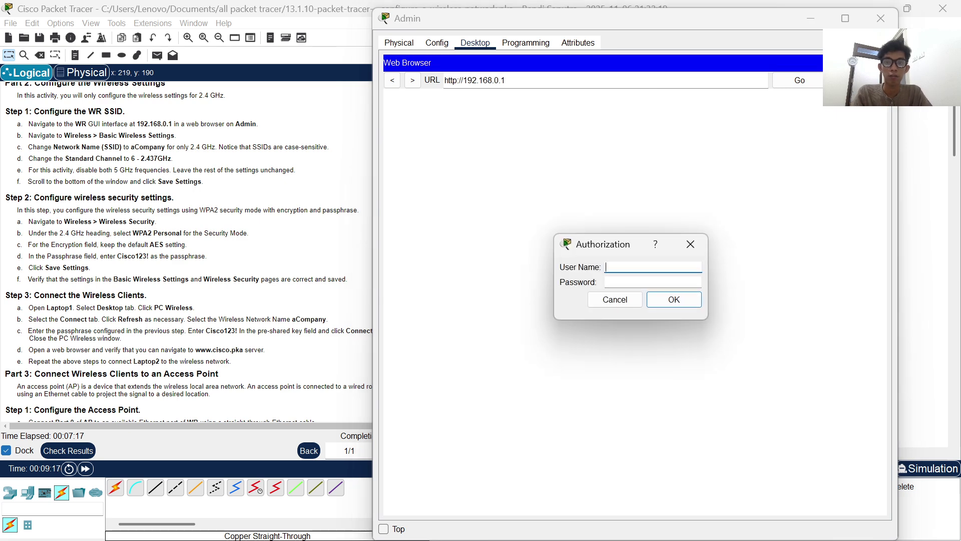
pyautogui.write('admin')
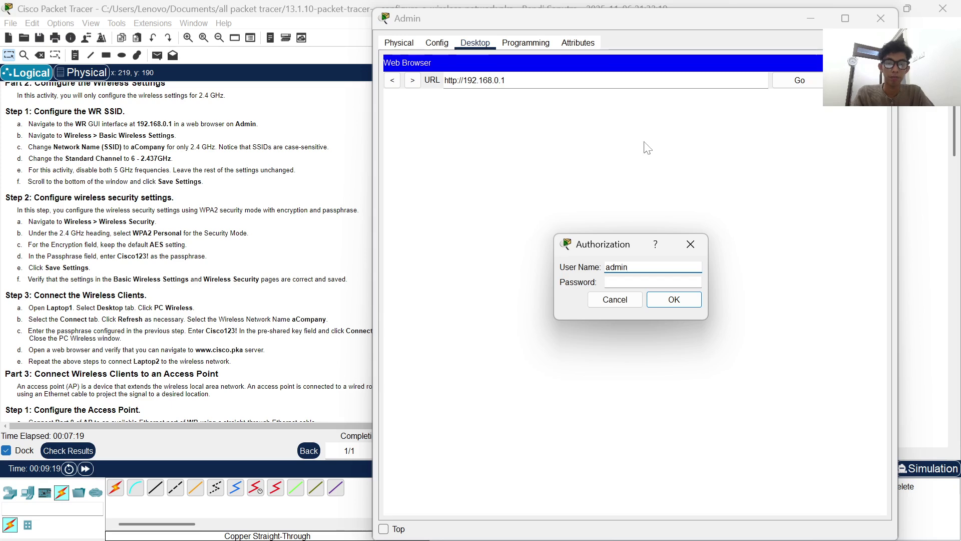
pyautogui.press('Tab')
pyautogui.write('admin')
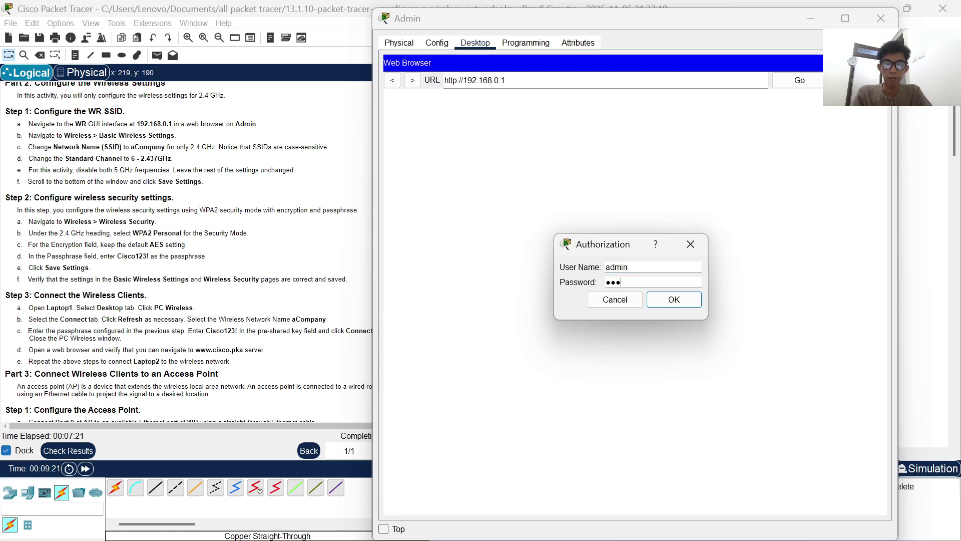
pyautogui.press('Return')
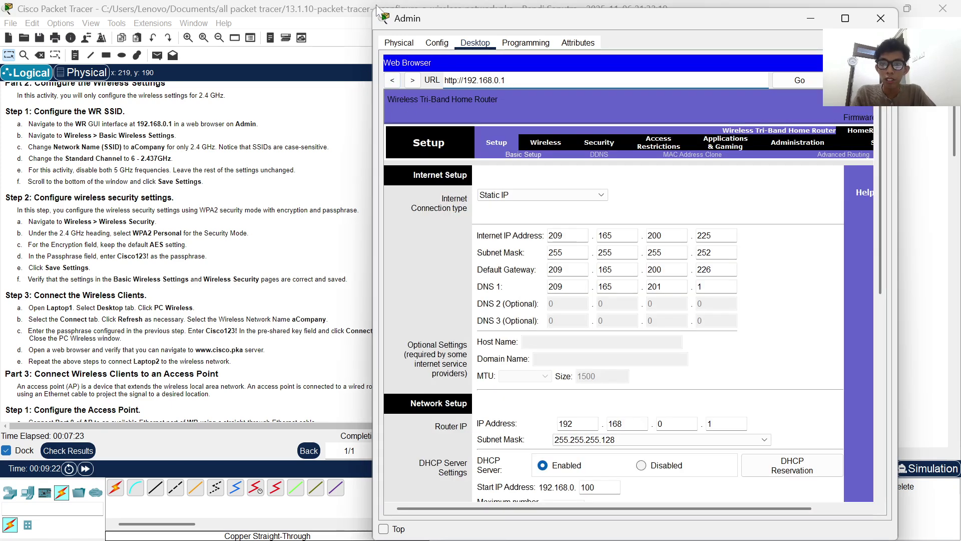
# - Place the Admin window beside the instructions and load WR's Basic Wireless Settings page
pyautogui.moveTo(373, 10); pyautogui.dragTo(371, 41)
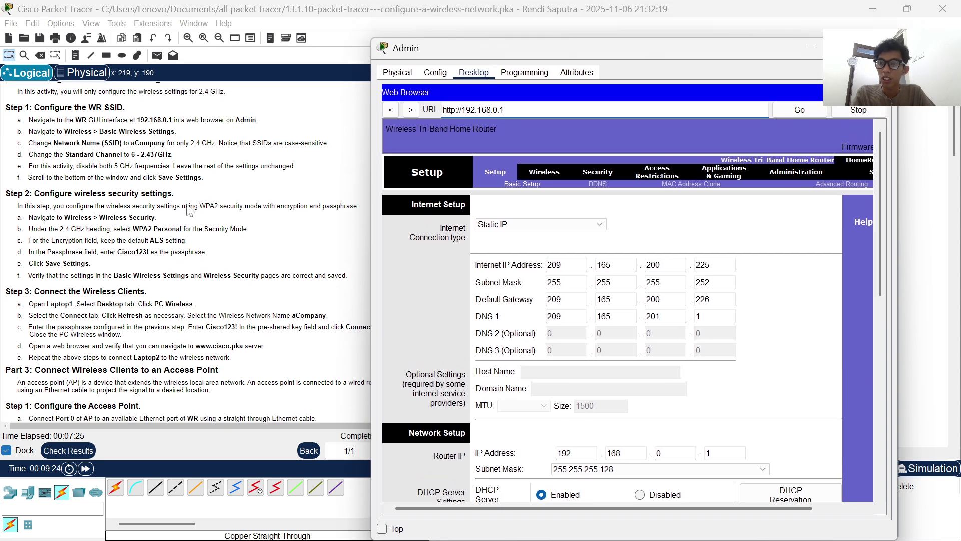
pyautogui.scroll(-1, 191, 210)
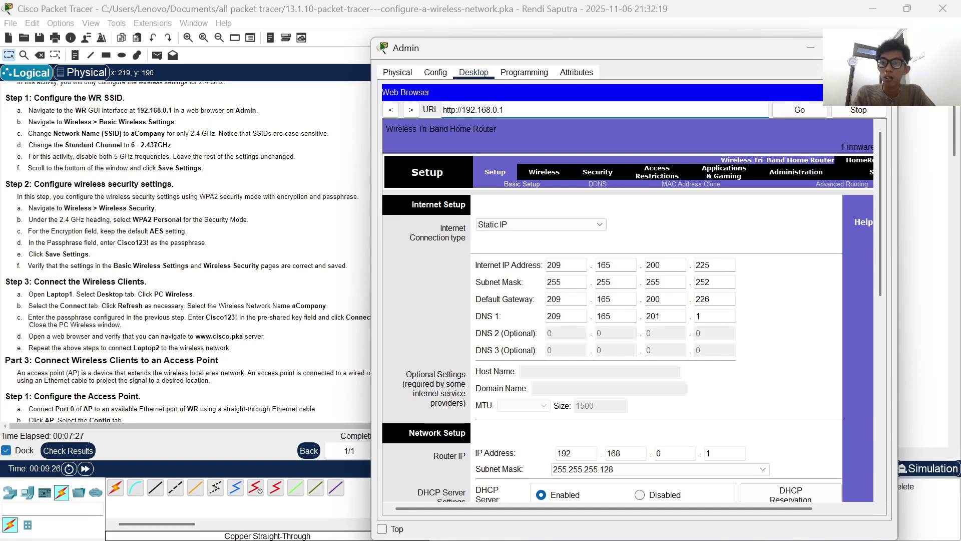
pyautogui.click(551, 173)
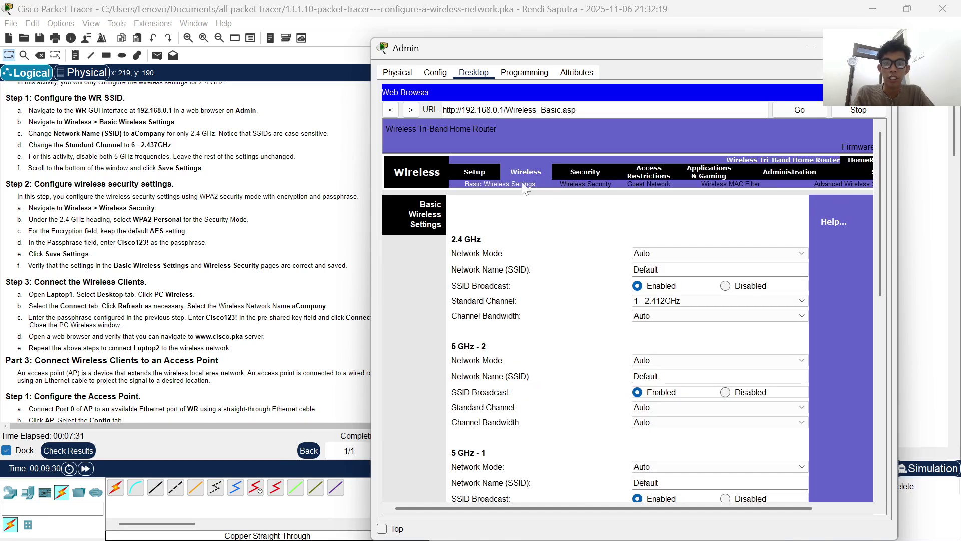
# - Rename the 2.4 GHz SSID to aCompany and set its channel to 6 - 2.437GHz
pyautogui.scroll(-1, 576, 335)
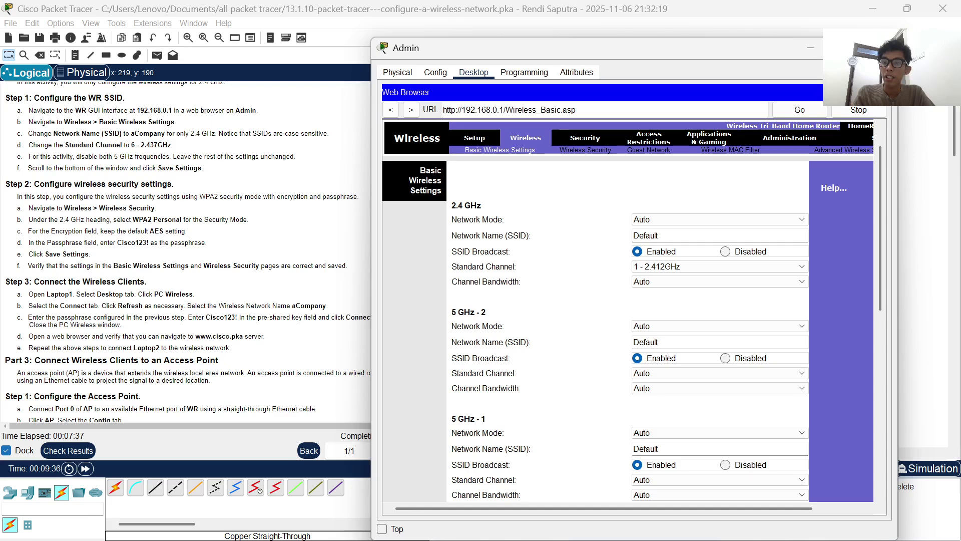
pyautogui.click(690, 221)
pyautogui.click(689, 221)
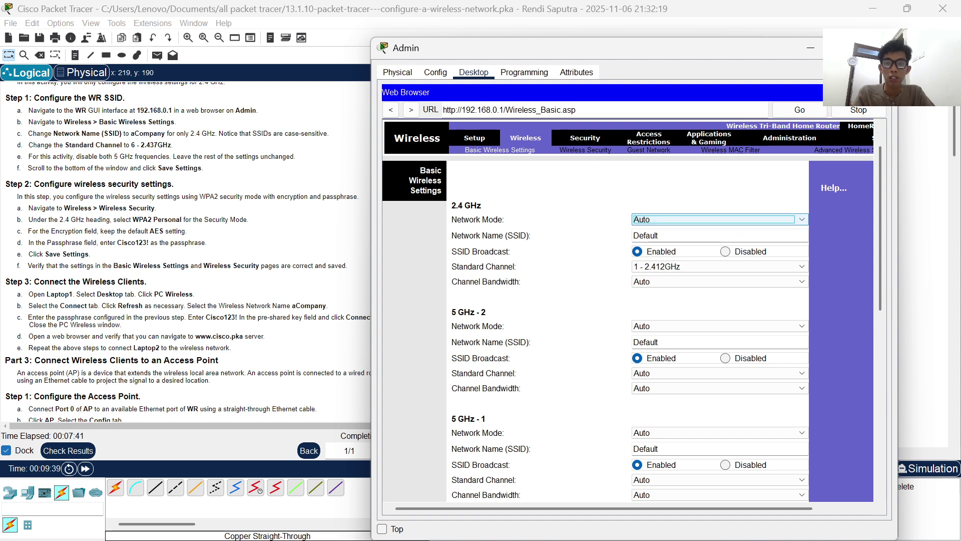
pyautogui.press('Tab')
pyautogui.press('BackSpace')
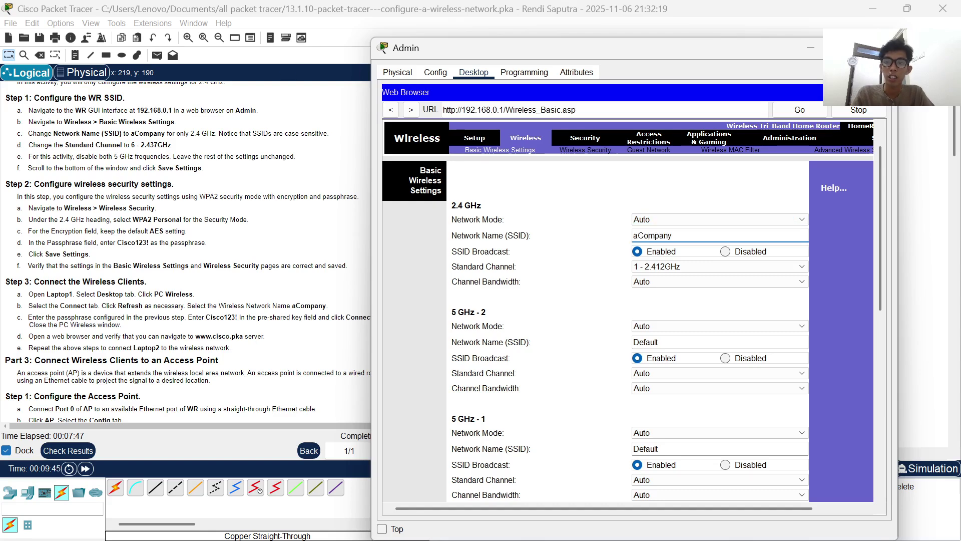
pyautogui.click(665, 236)
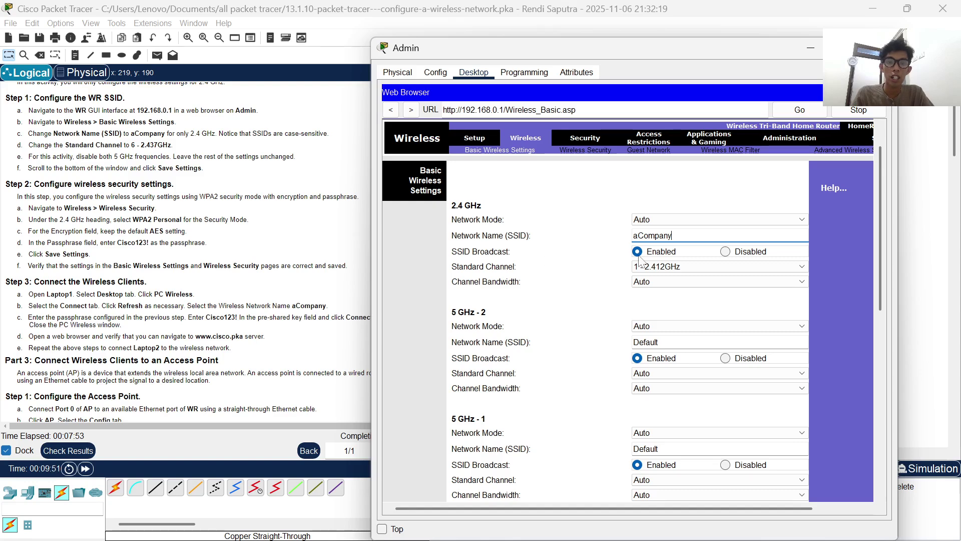
pyautogui.click(653, 267)
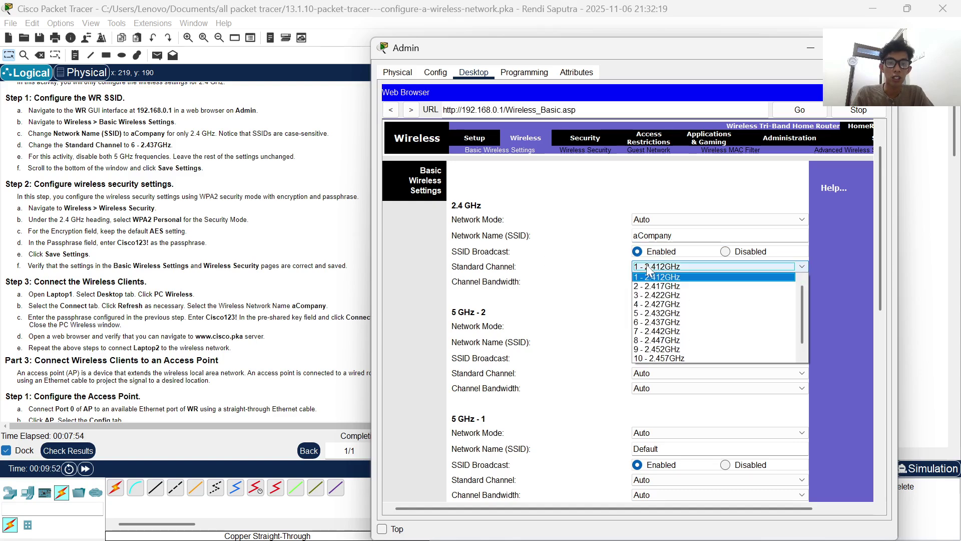
pyautogui.click(657, 324)
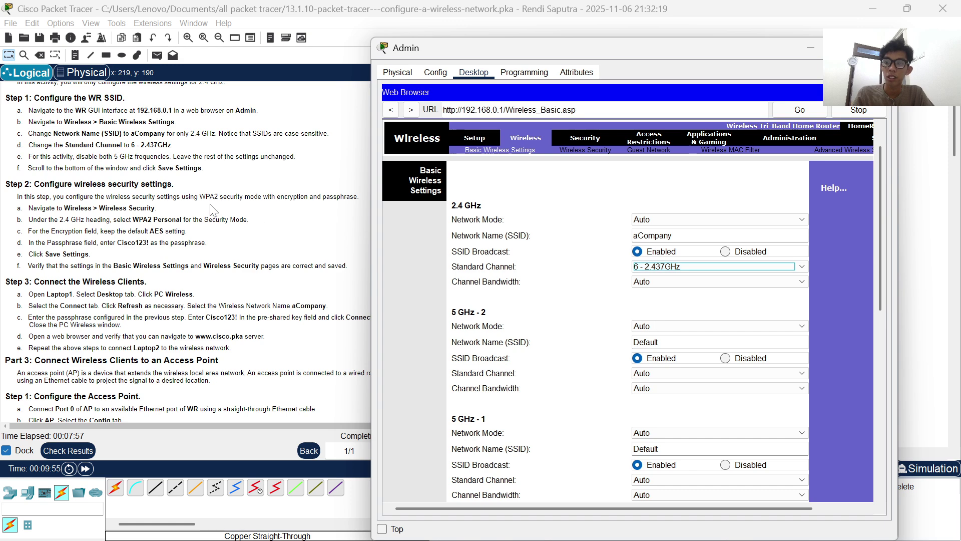
# - Disable SSID broadcast on both 5 GHz networks and save the basic wireless settings
pyautogui.scroll(-2, 603, 273)
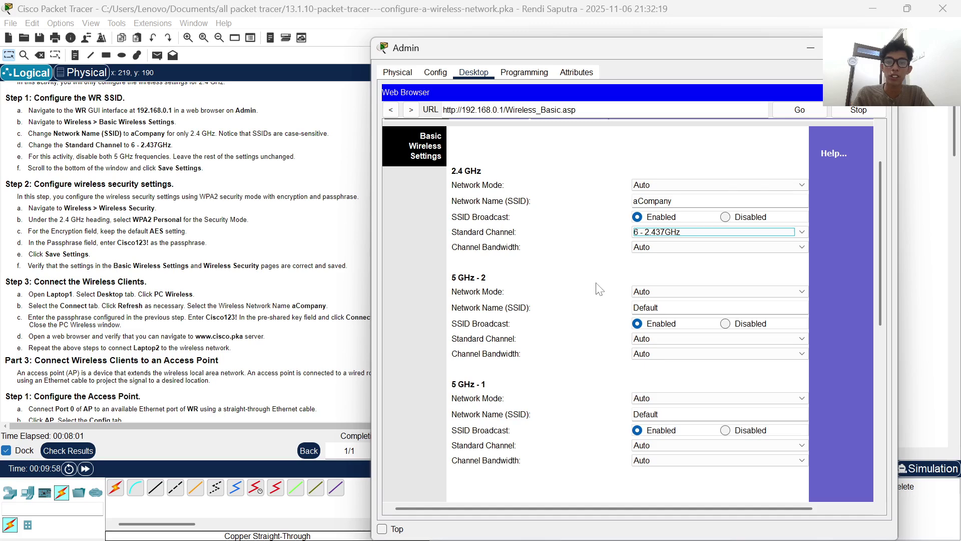
pyautogui.scroll(-3, 599, 290)
pyautogui.click(692, 211)
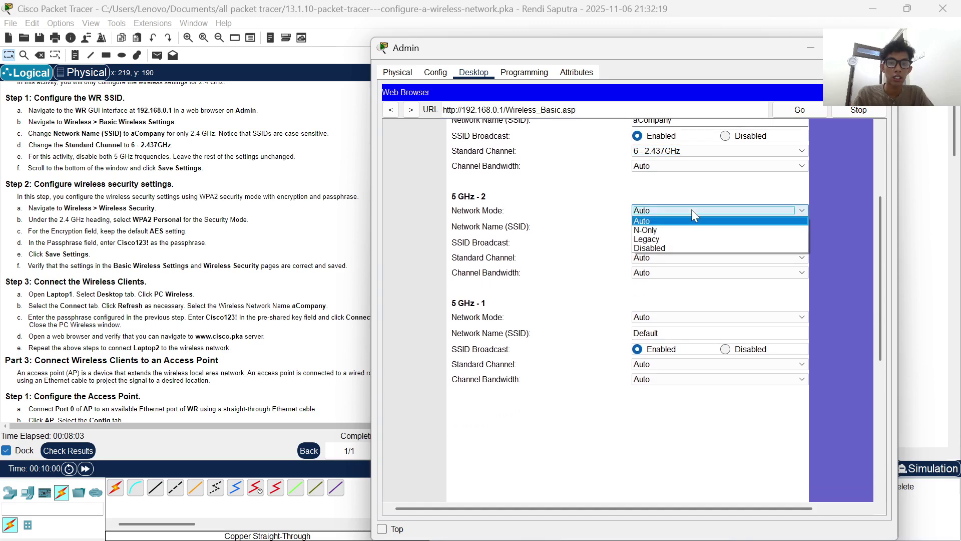
pyautogui.click(692, 209)
pyautogui.click(726, 243)
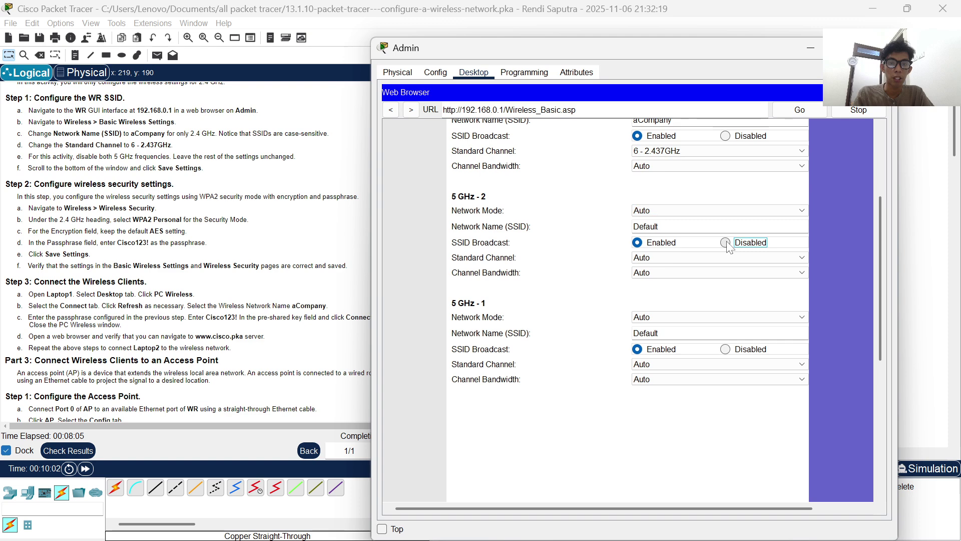
pyautogui.click(727, 350)
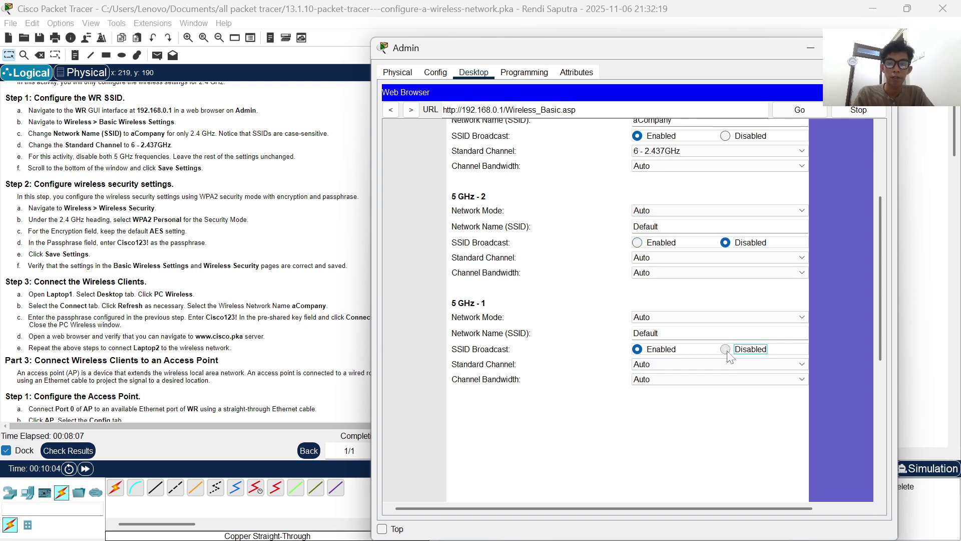
pyautogui.scroll(2, 571, 259)
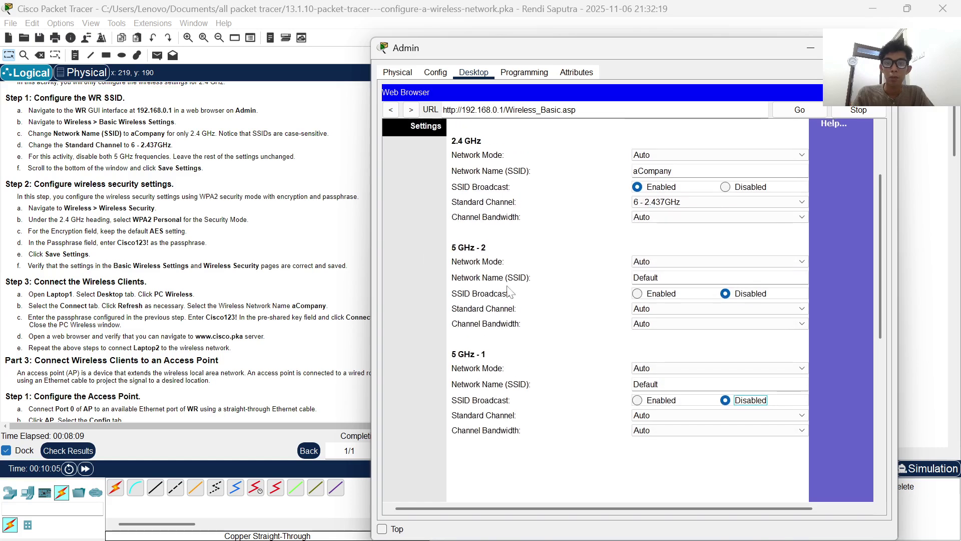
pyautogui.scroll(1, 510, 293)
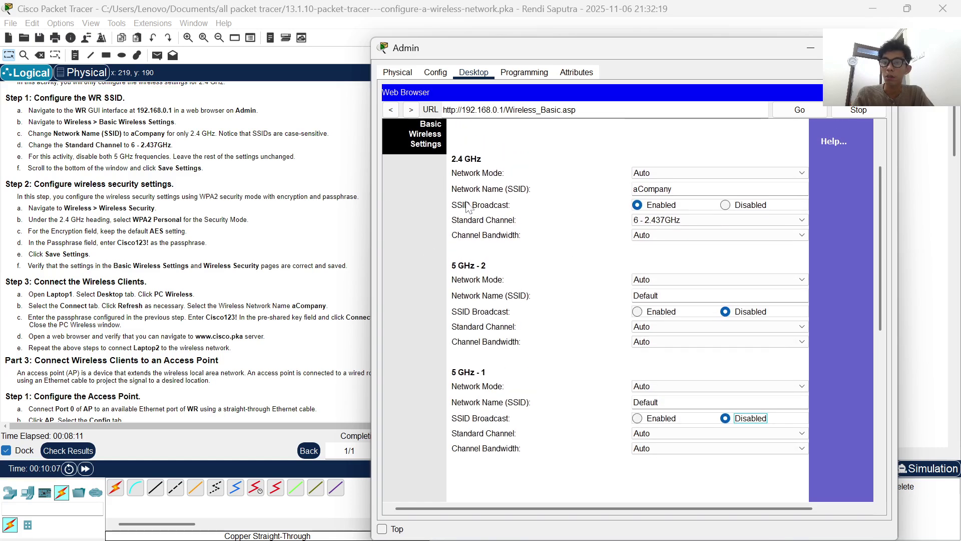
pyautogui.scroll(-10, 473, 220)
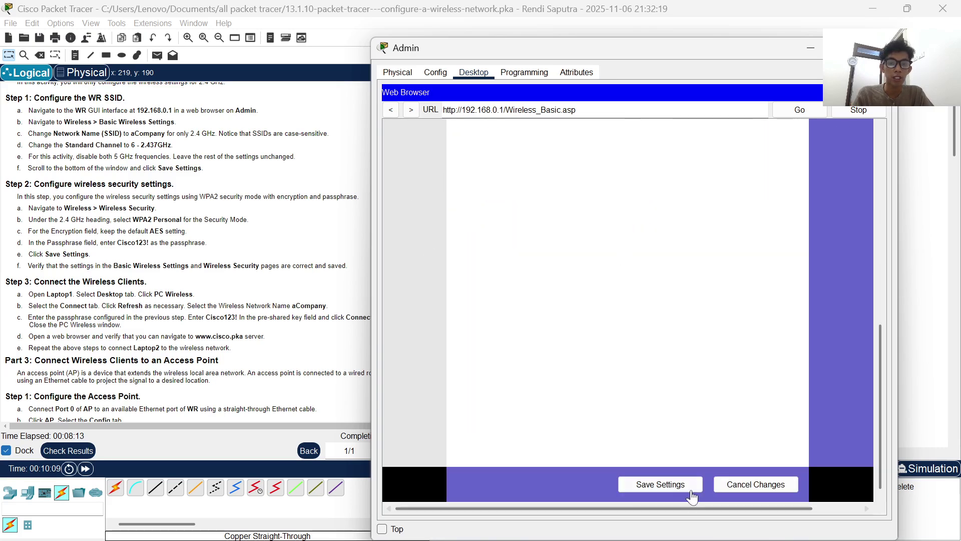
pyautogui.click(686, 490)
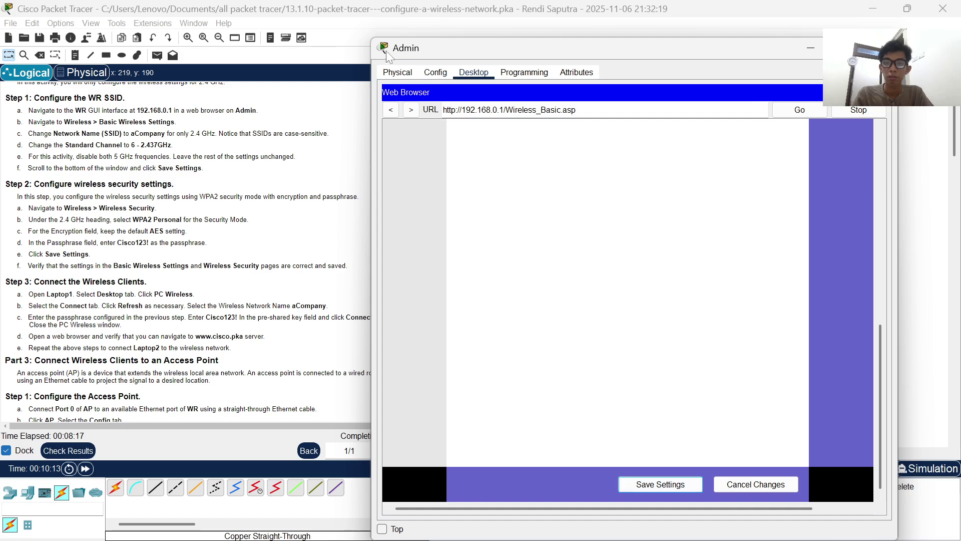
pyautogui.moveTo(371, 35); pyautogui.dragTo(439, 61)
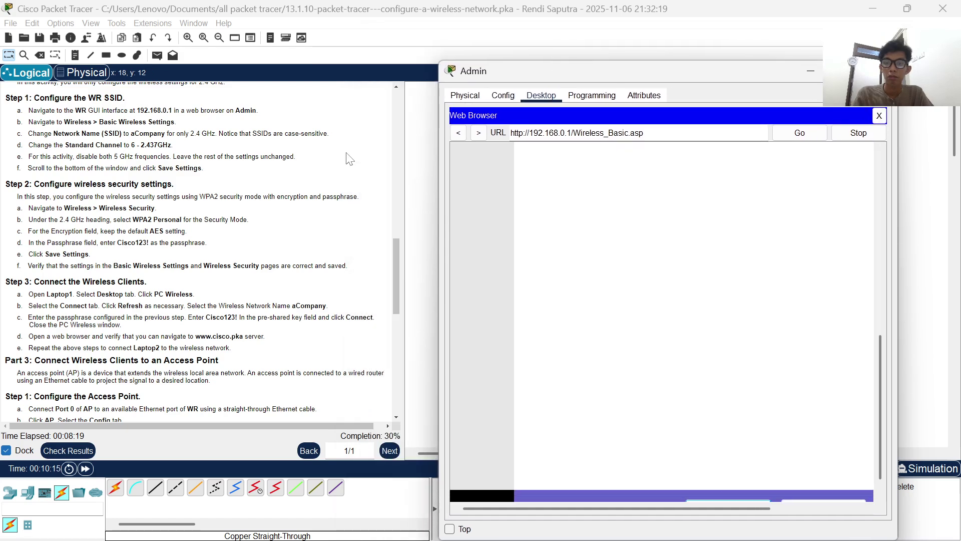
pyautogui.scroll(2, 264, 227)
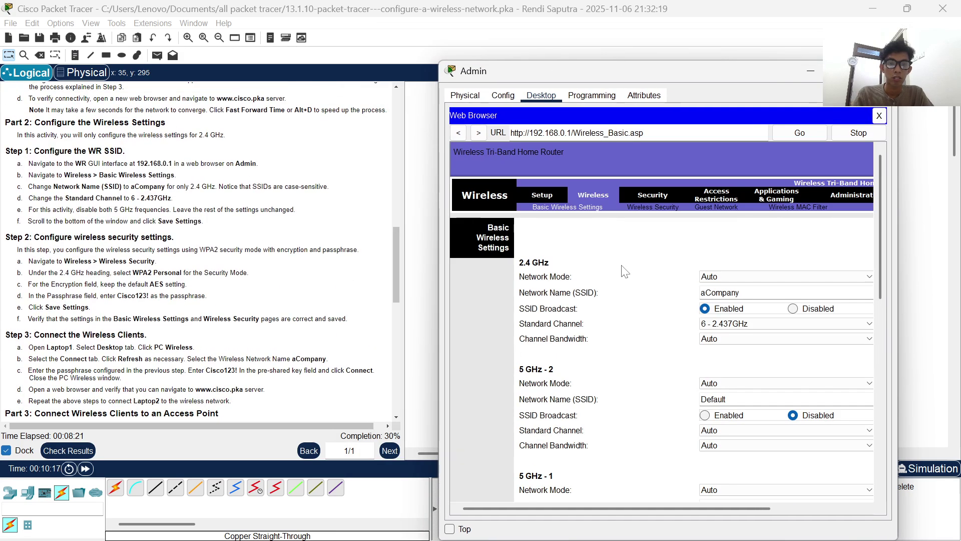
pyautogui.scroll(-1, 623, 270)
pyautogui.scroll(1, 315, 245)
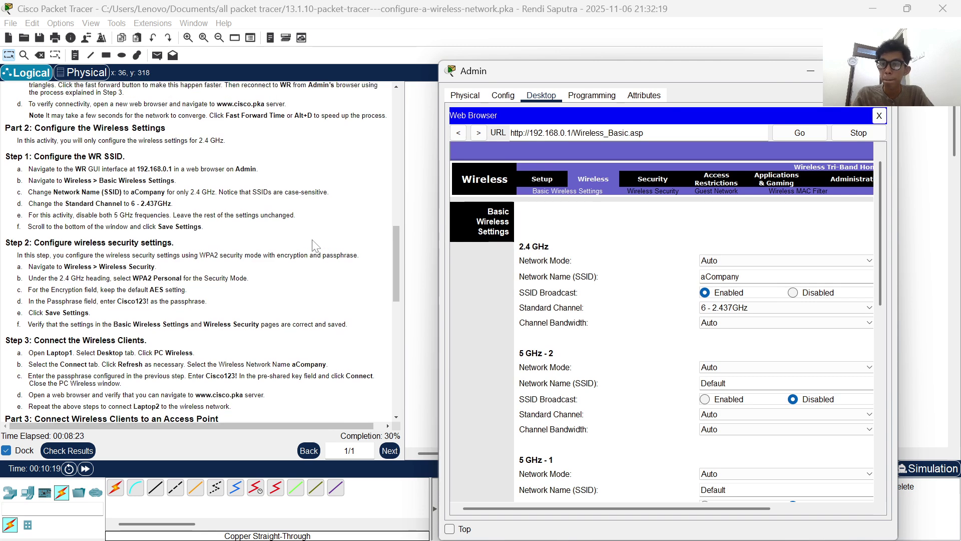
pyautogui.scroll(-3, 314, 246)
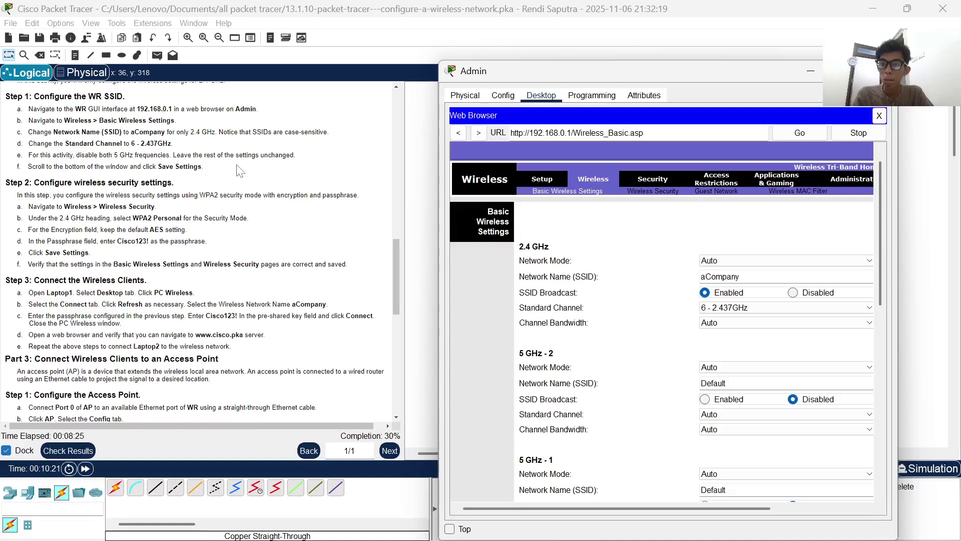
pyautogui.scroll(-3, 239, 170)
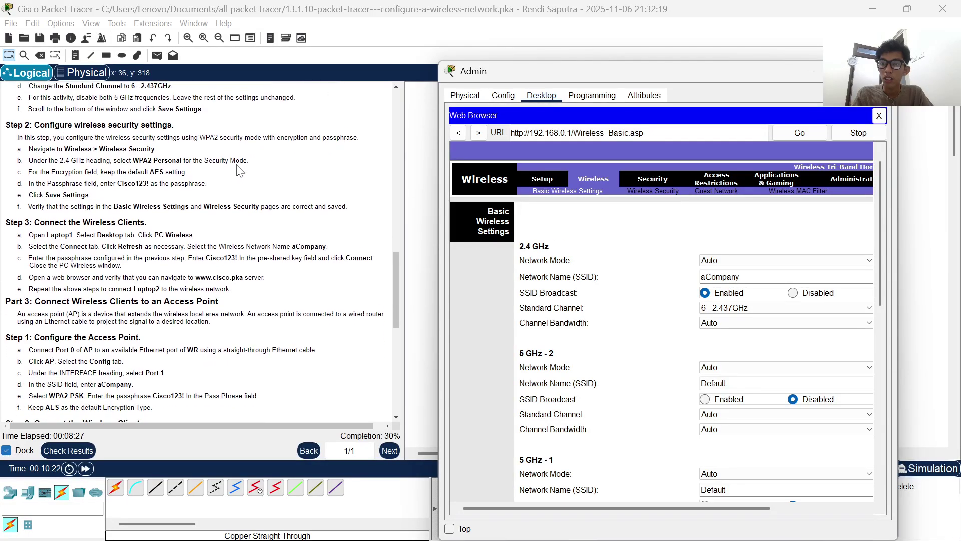
pyautogui.scroll(-1, 240, 171)
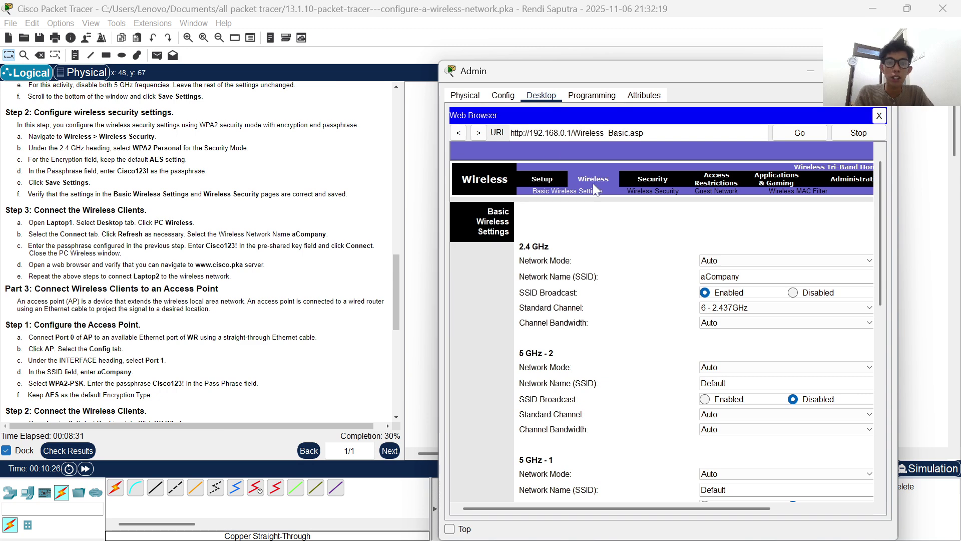
# - Set 2.4 GHz wireless security to WPA2 Personal with AES and enter the passphrase
pyautogui.click(648, 191)
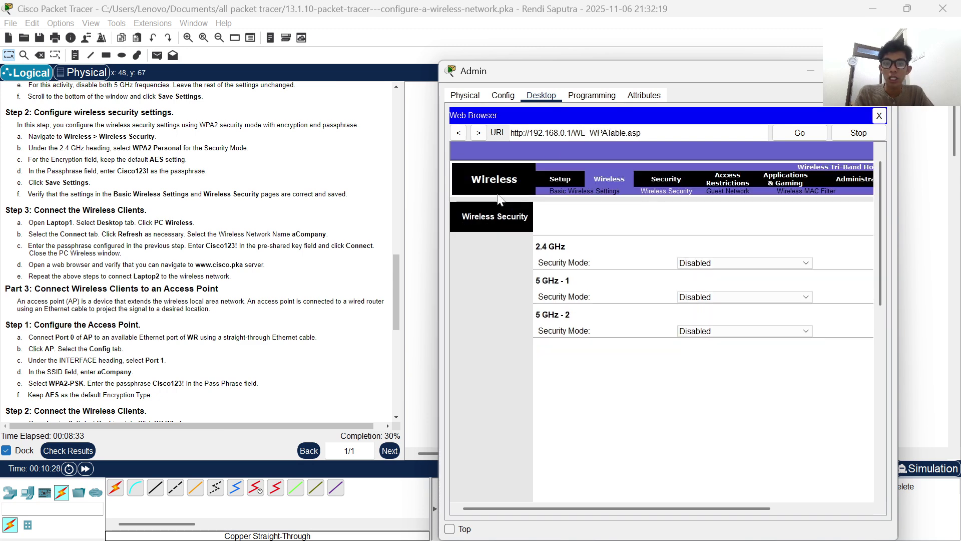
pyautogui.scroll(-1, 176, 180)
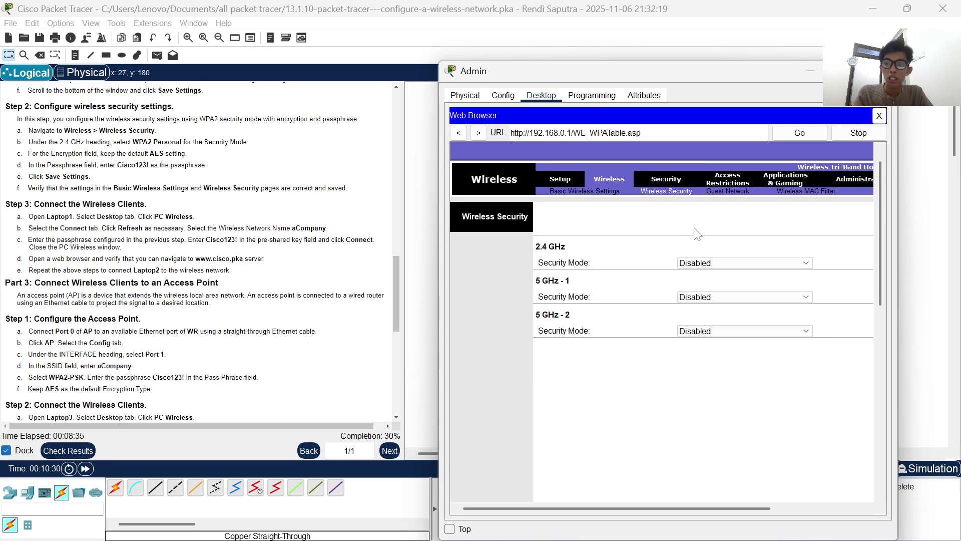
pyautogui.click(738, 262)
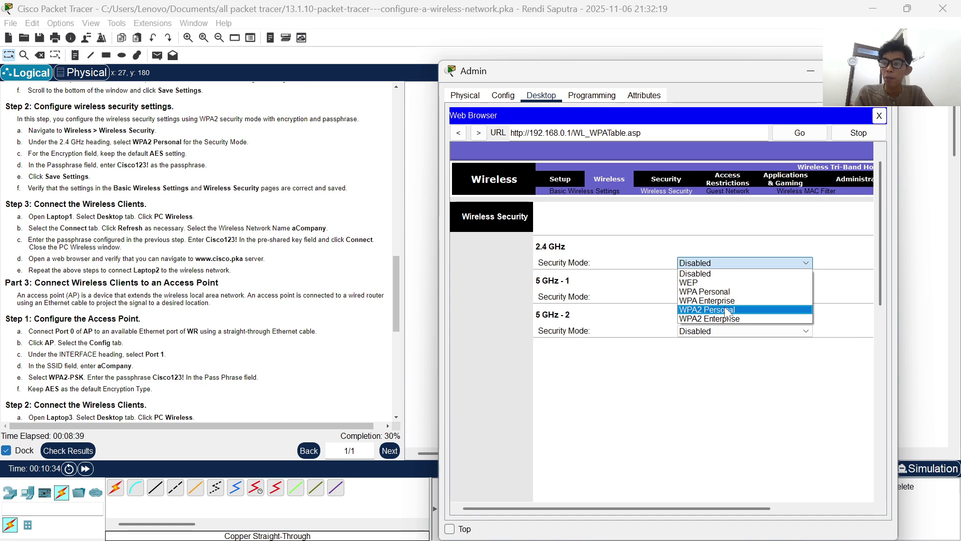
pyautogui.click(726, 310)
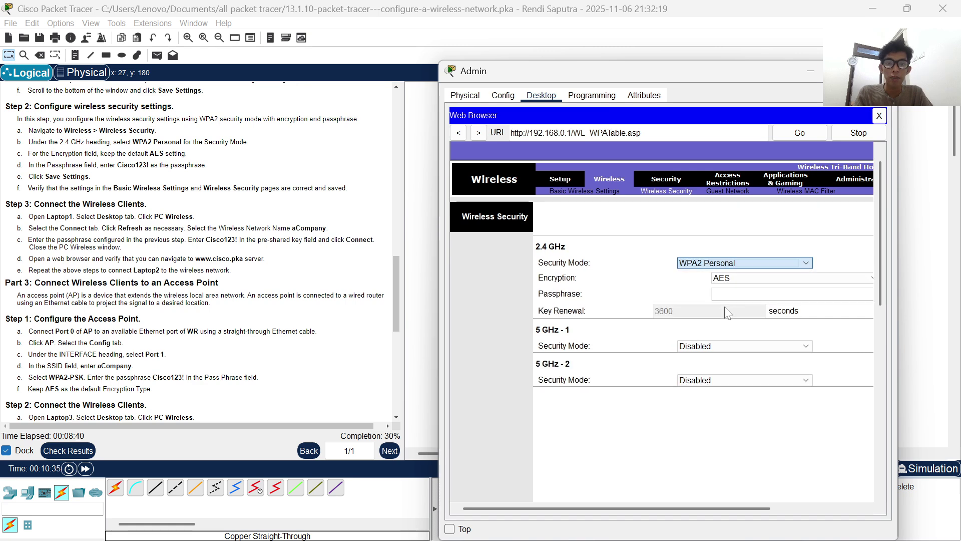
pyautogui.click(745, 278)
pyautogui.click(745, 288)
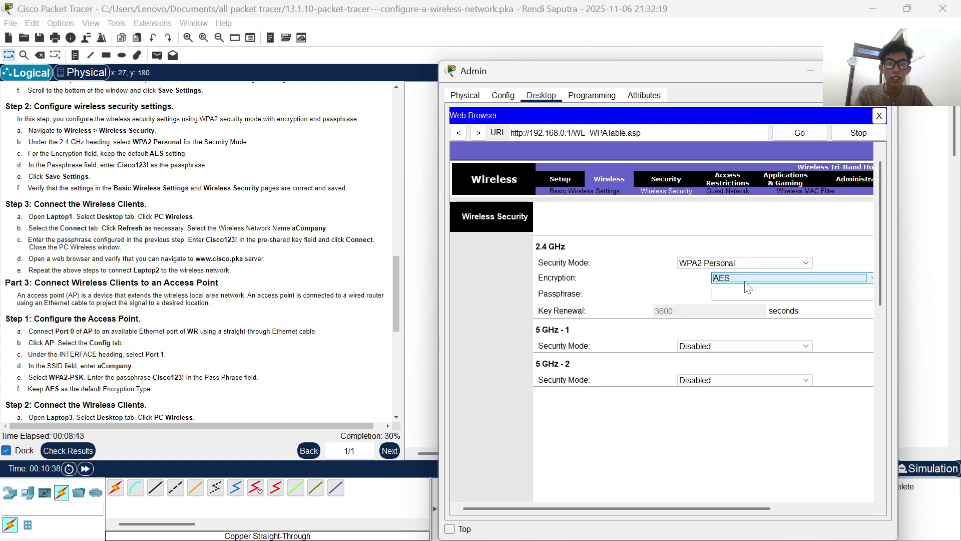
pyautogui.click(746, 294)
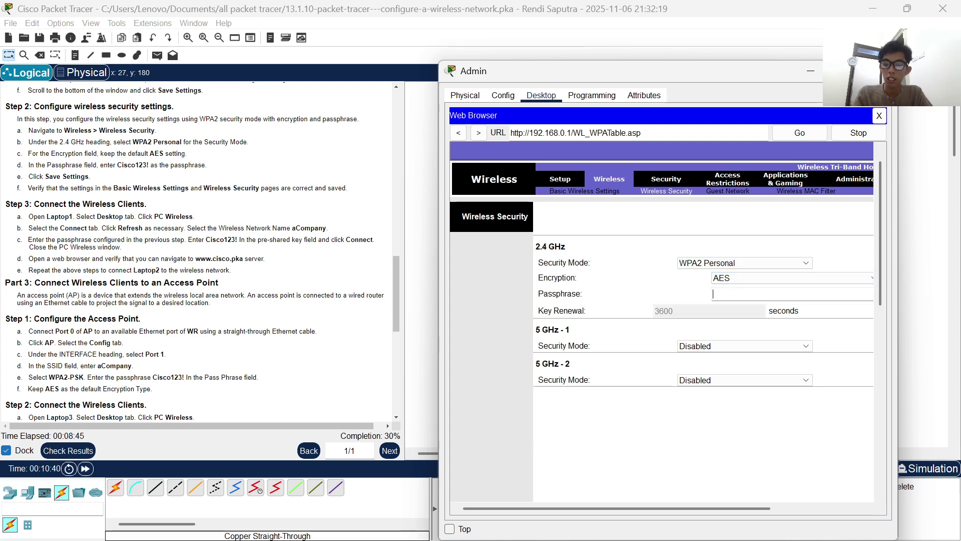
pyautogui.write('Cisco123!')
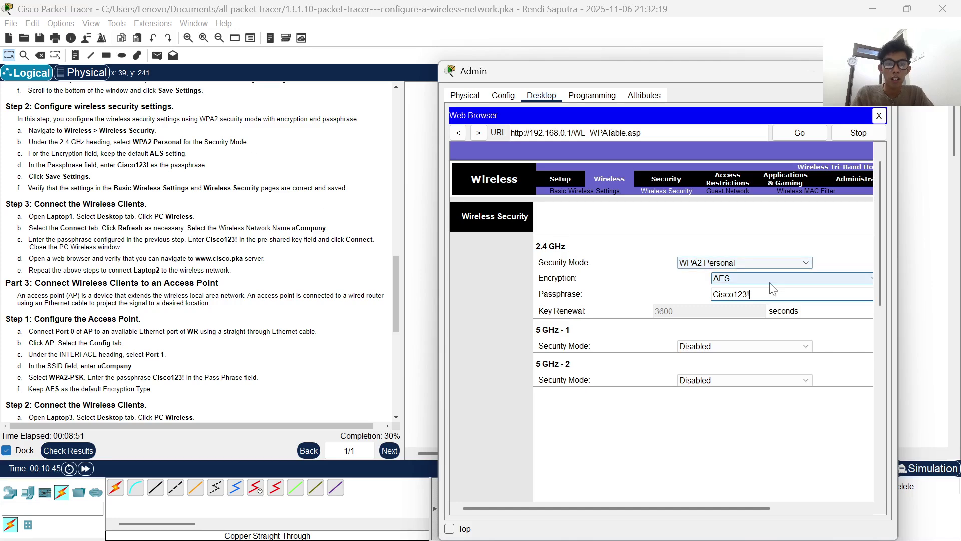
# - Save the wireless security settings and close the Admin computer's window
pyautogui.scroll(-1, 119, 183)
pyautogui.scroll(-5, 626, 365)
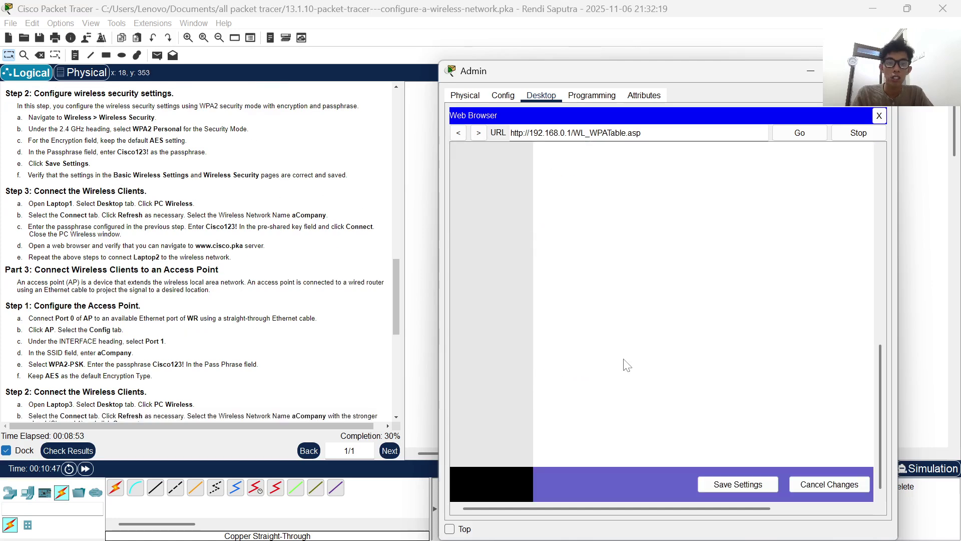
pyautogui.click(739, 484)
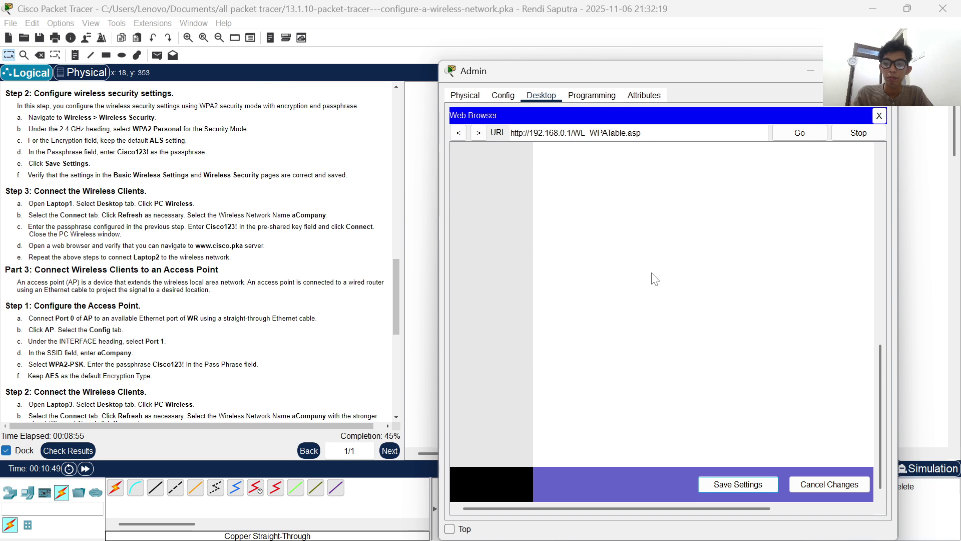
pyautogui.scroll(1, 171, 216)
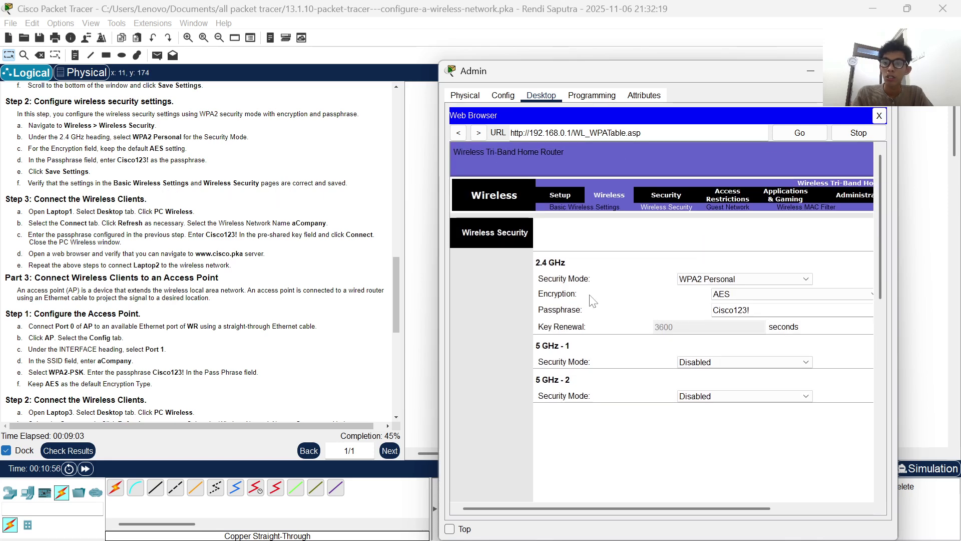
pyautogui.scroll(-5, 803, 385)
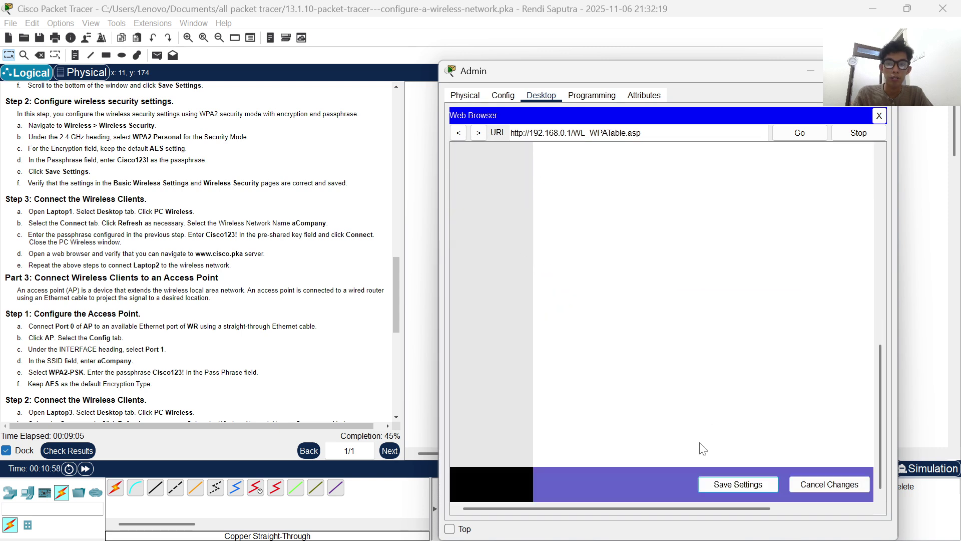
pyautogui.click(739, 484)
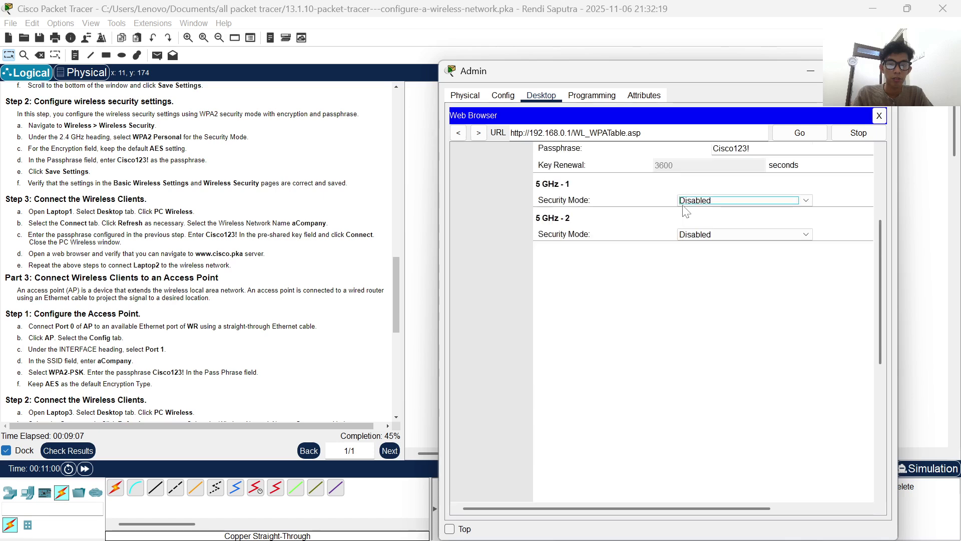
pyautogui.scroll(3, 580, 149)
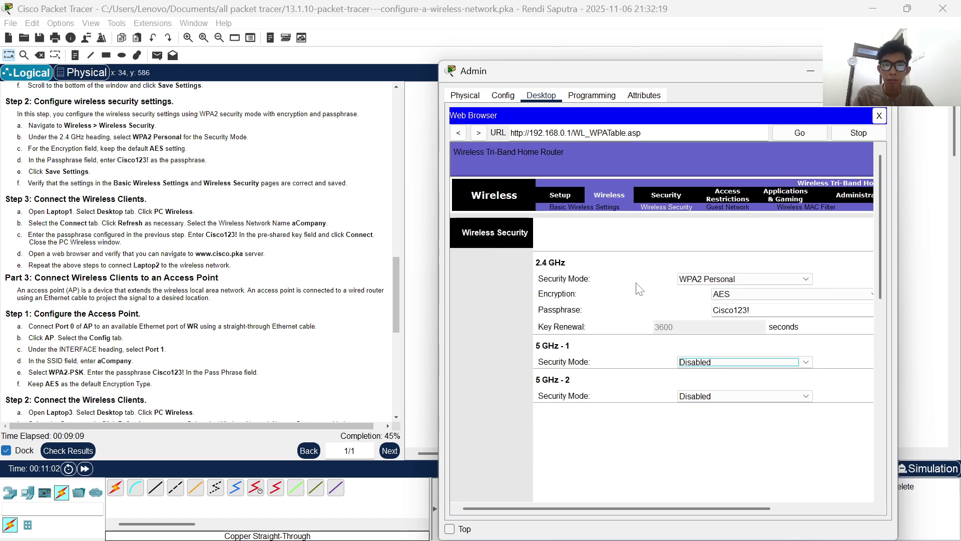
pyautogui.scroll(-3, 67, 255)
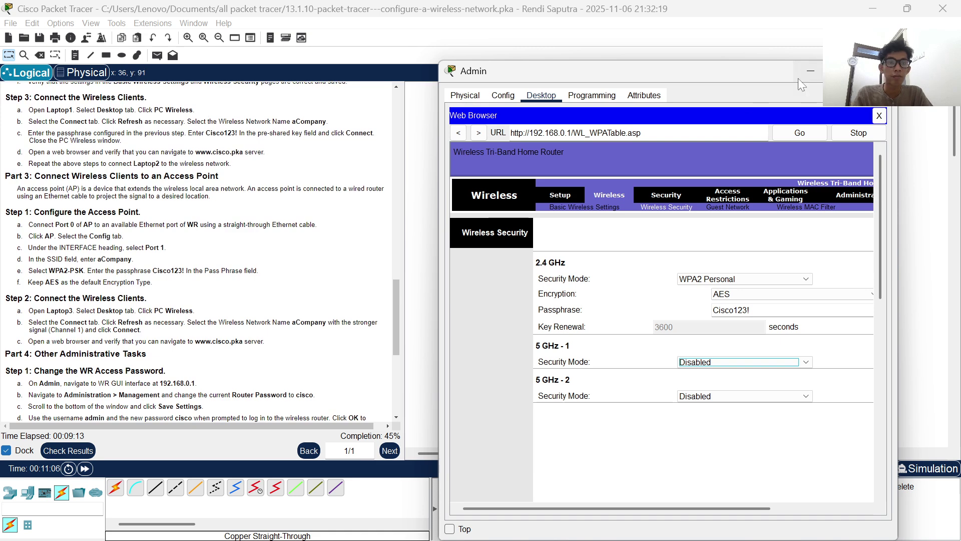
pyautogui.click(811, 75)
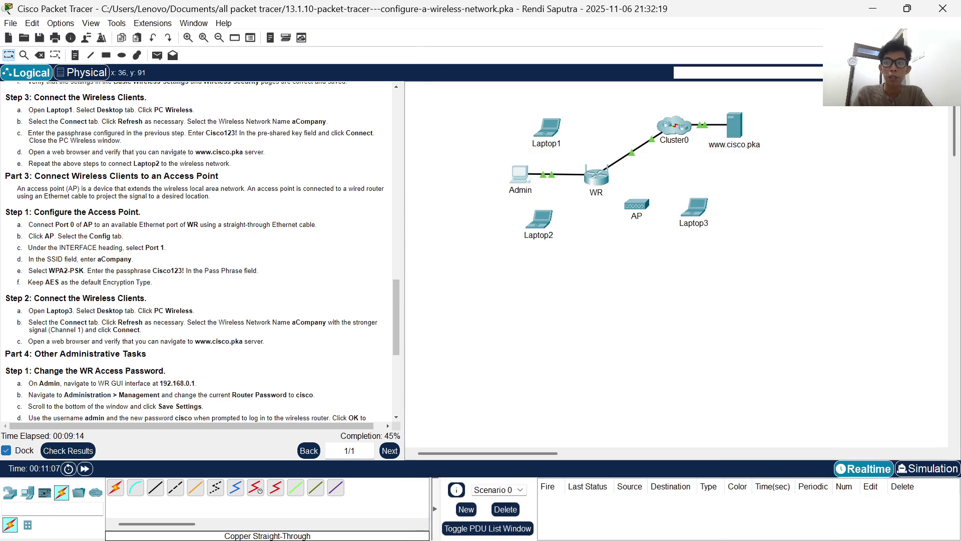
# - Open Laptop1's PC Wireless utility and rescan the available wireless networks
pyautogui.click(548, 131)
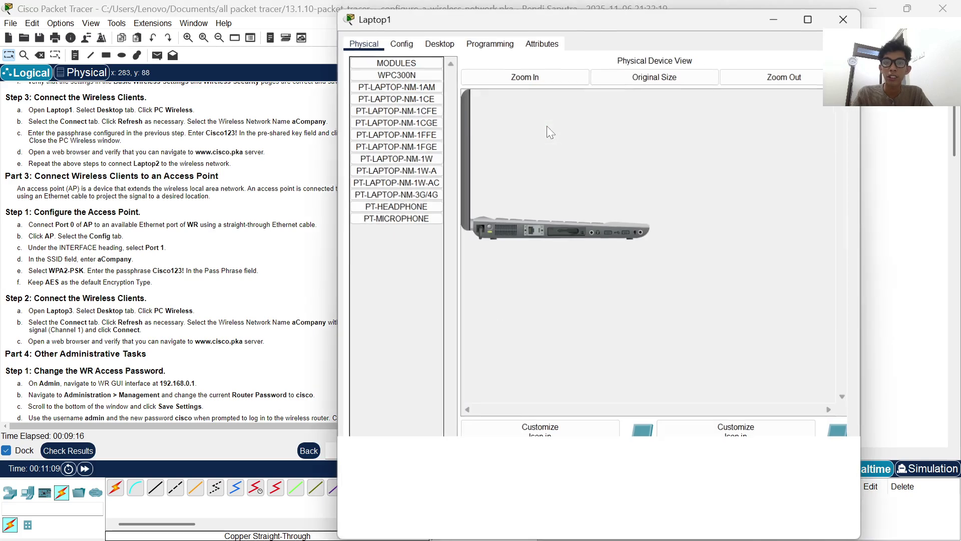
pyautogui.click(449, 43)
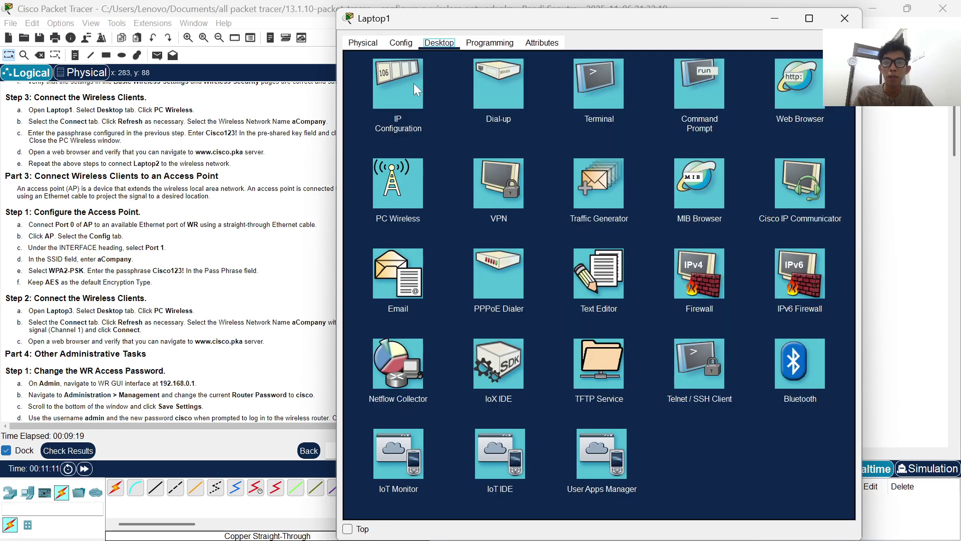
pyautogui.click(403, 174)
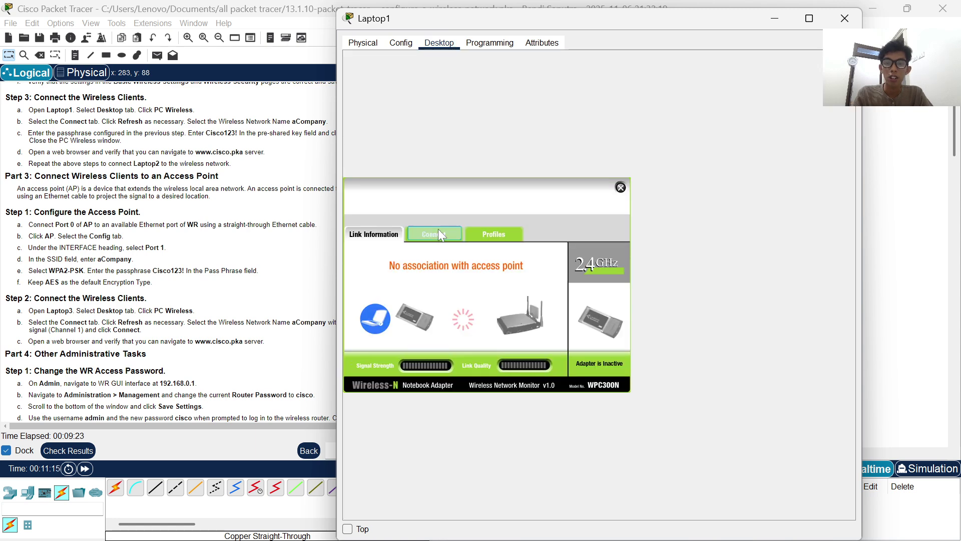
pyautogui.click(438, 229)
pyautogui.click(491, 340)
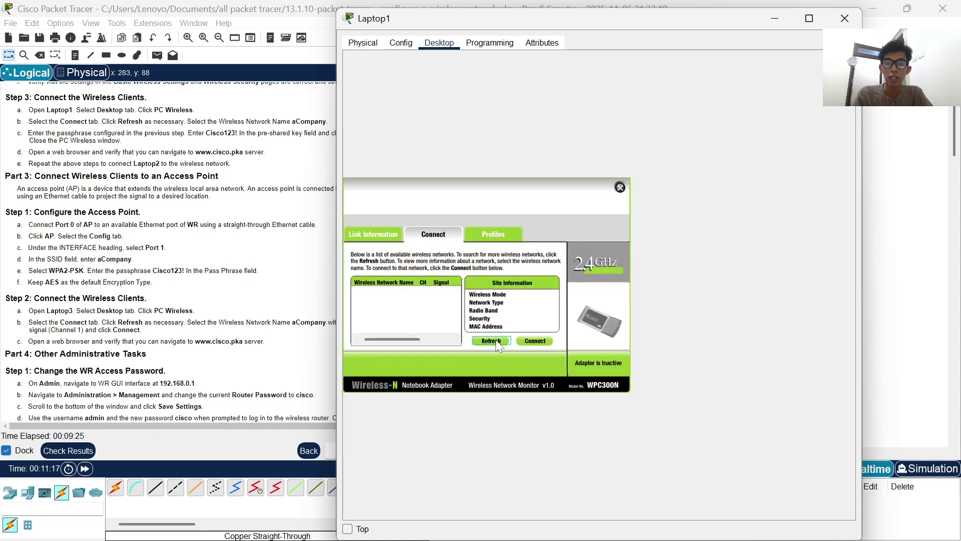
pyautogui.click(496, 342)
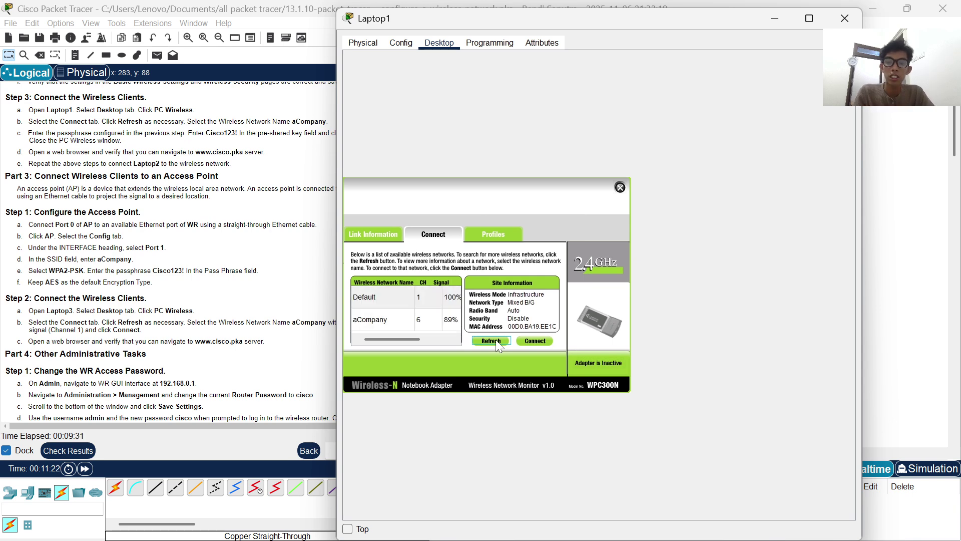
# - Join Laptop1 to aCompany with the WPA2 pre-shared key, then close PC Wireless
pyautogui.click(421, 321)
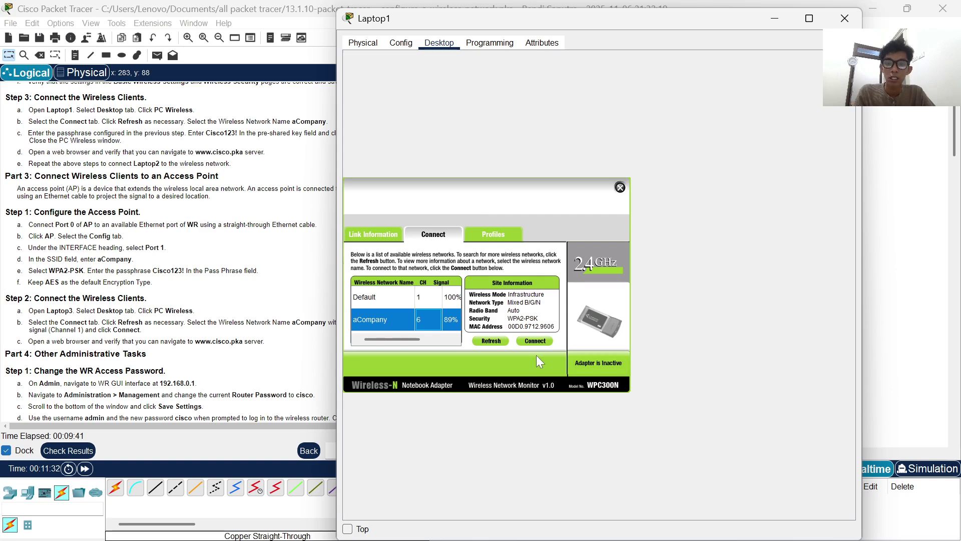
pyautogui.click(535, 342)
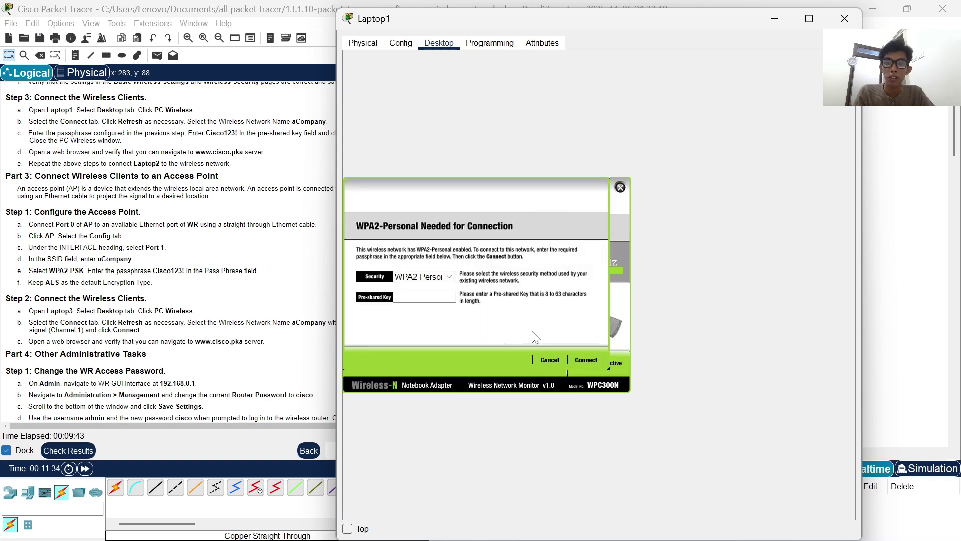
pyautogui.write('C')
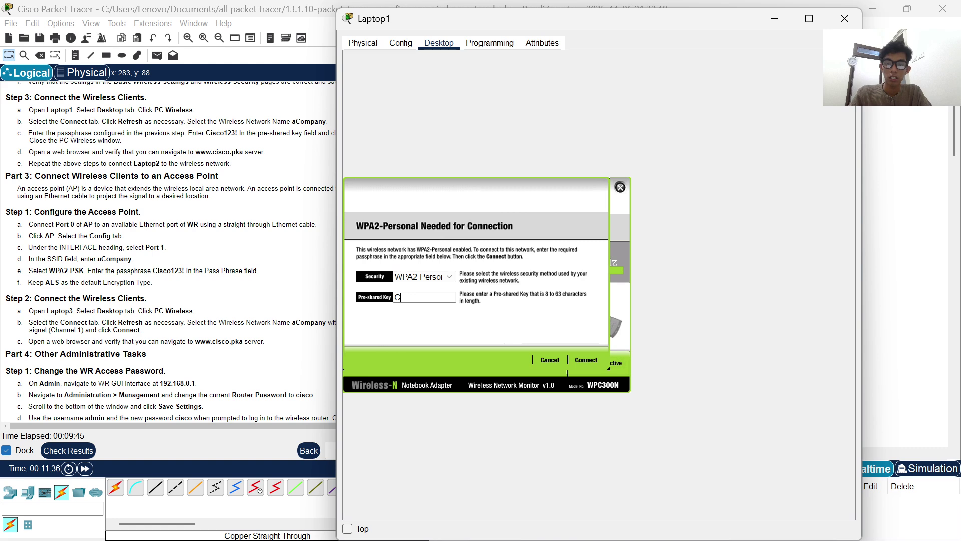
pyautogui.write('isco123')
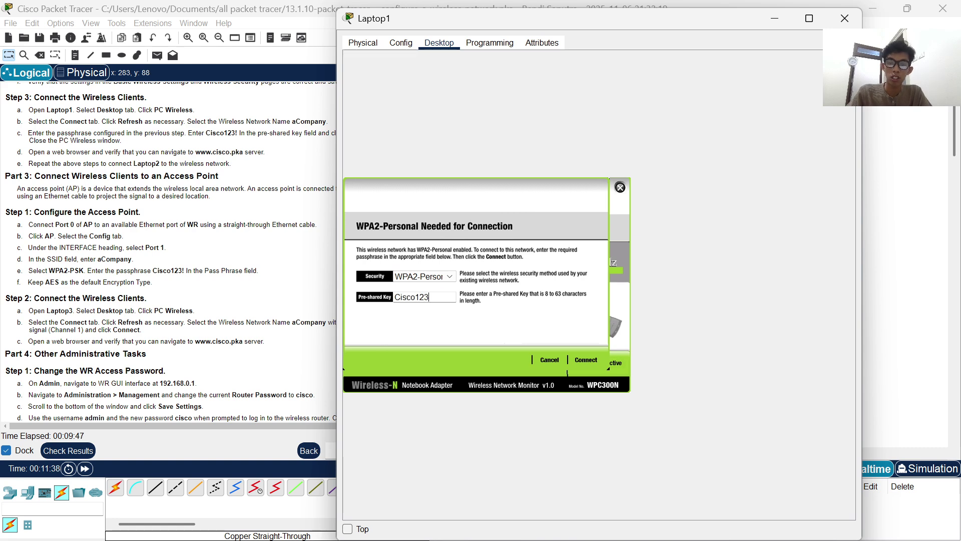
pyautogui.write('!')
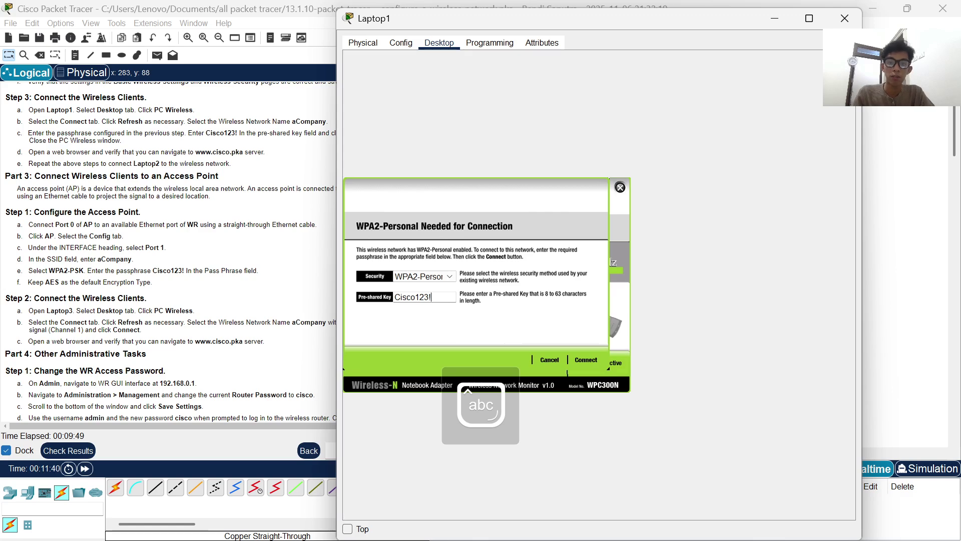
pyautogui.click(591, 359)
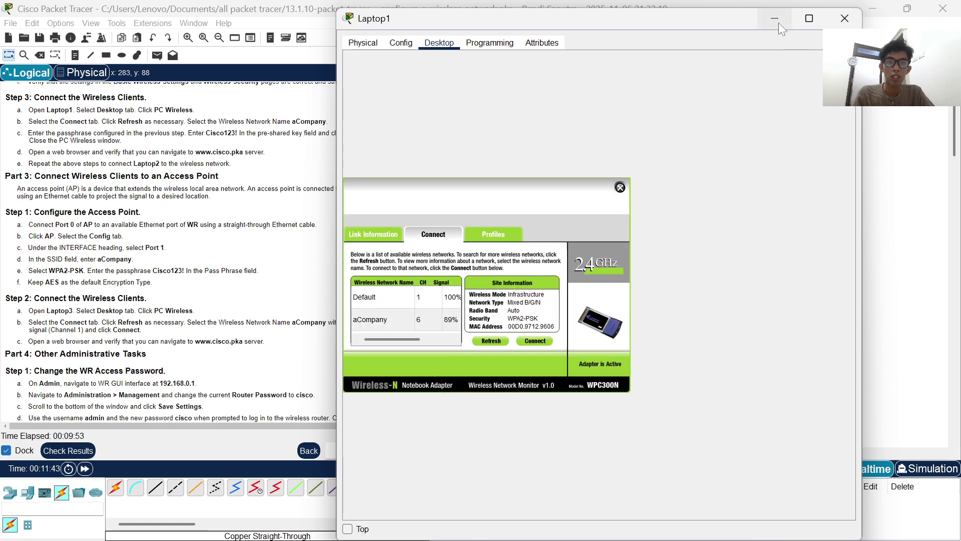
pyautogui.click(779, 23)
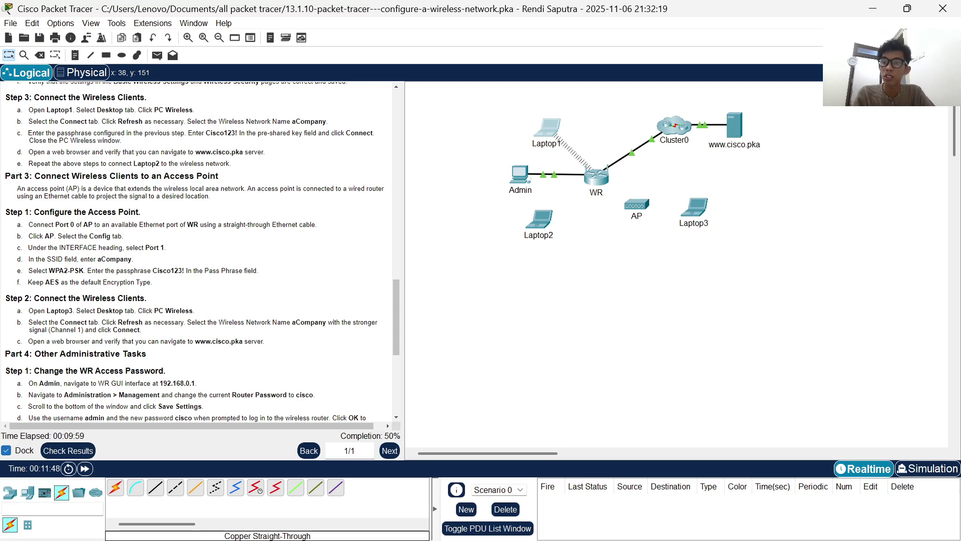
pyautogui.click(551, 132)
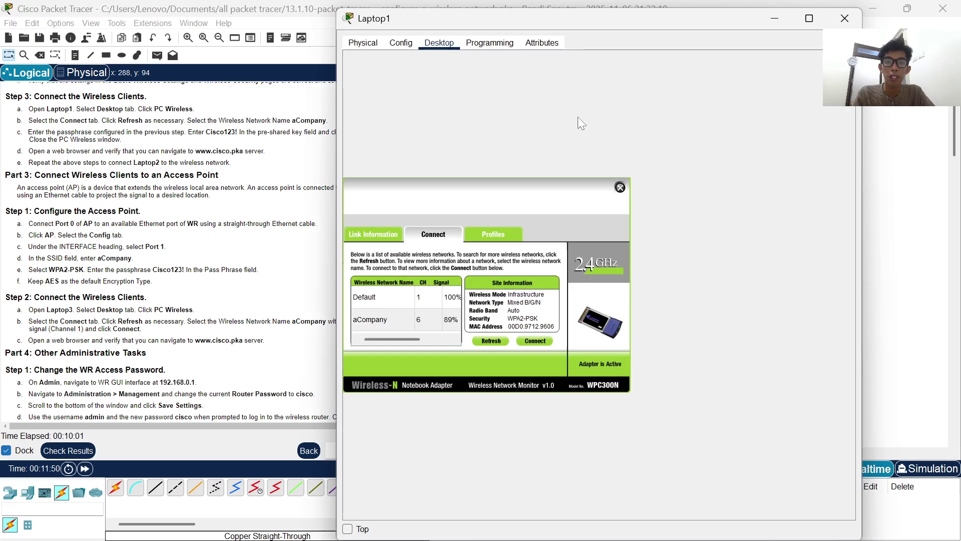
pyautogui.click(620, 188)
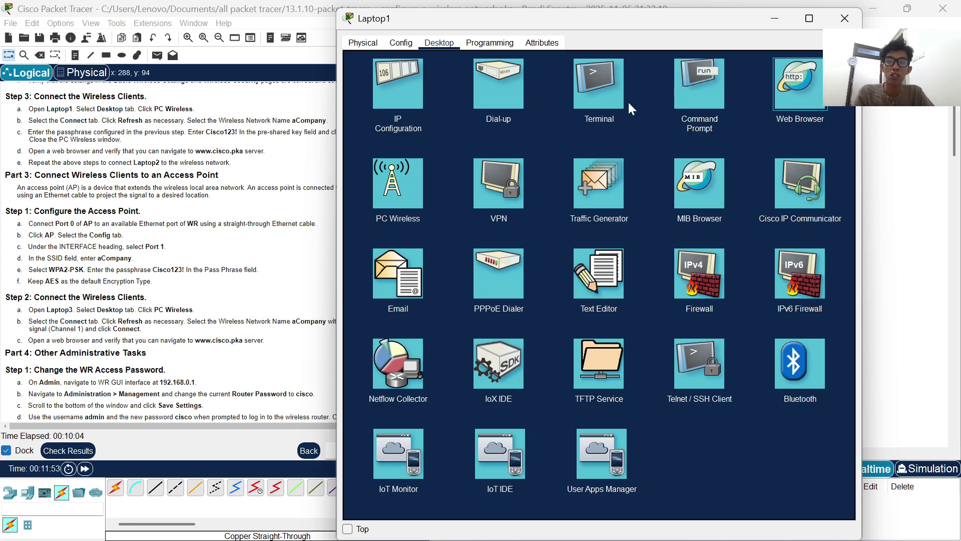
pyautogui.click(793, 126)
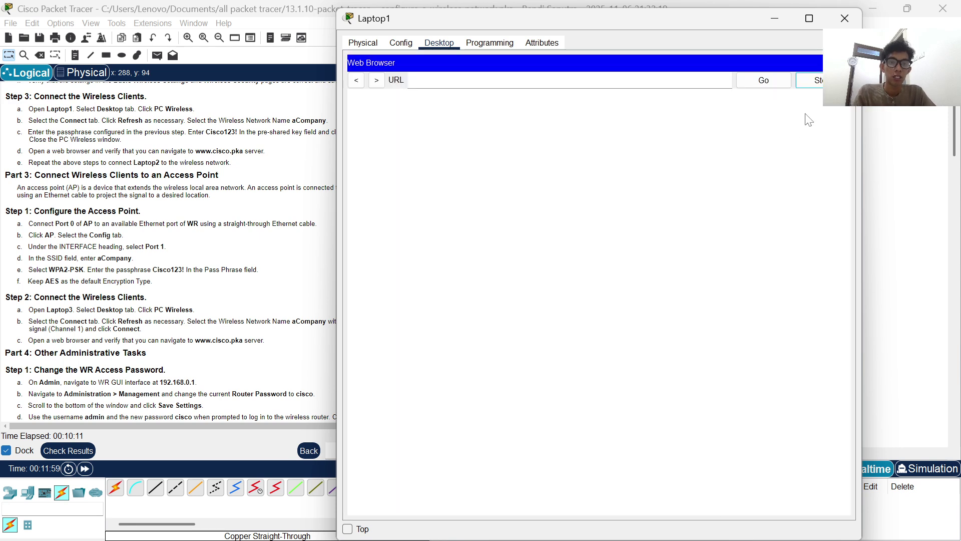
pyautogui.write('www.cisco')
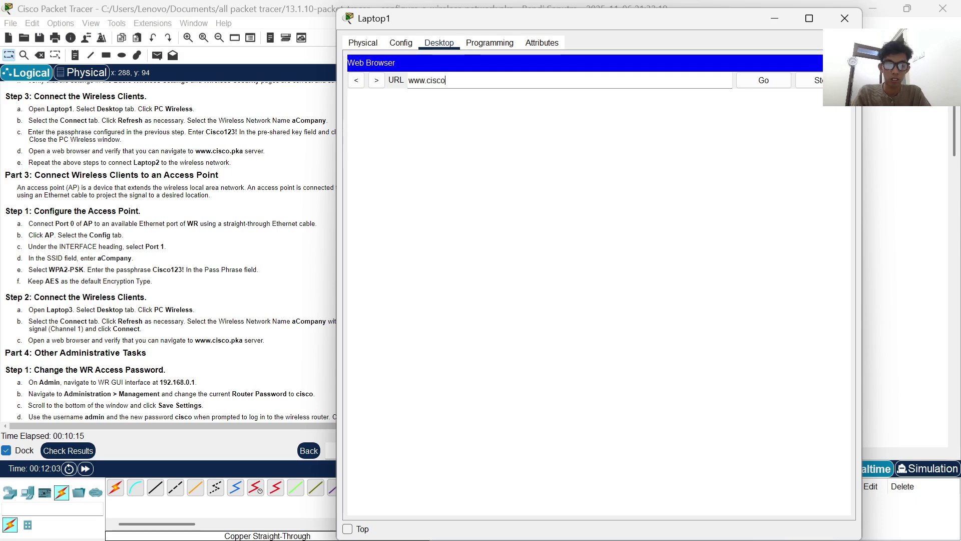
pyautogui.write('.pka')
pyautogui.press('Return')
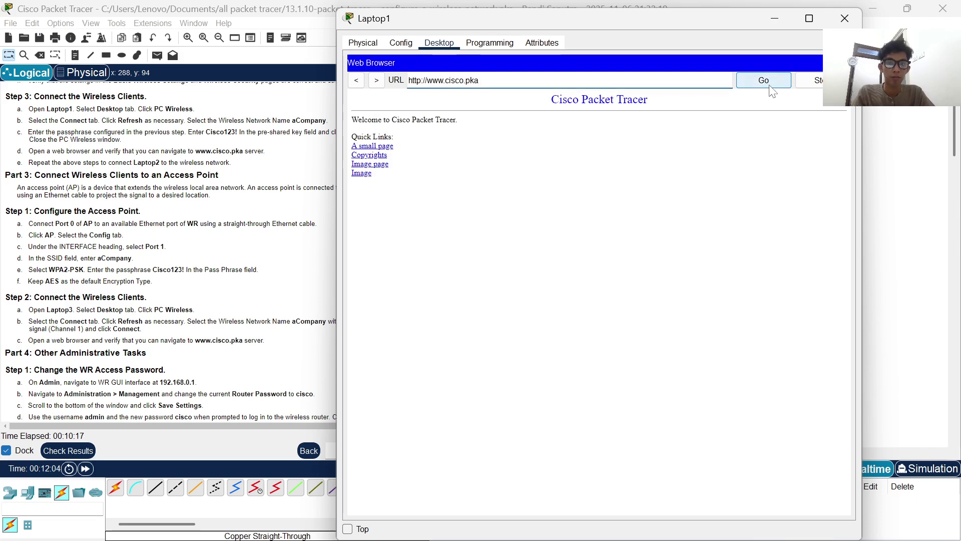
pyautogui.click(773, 23)
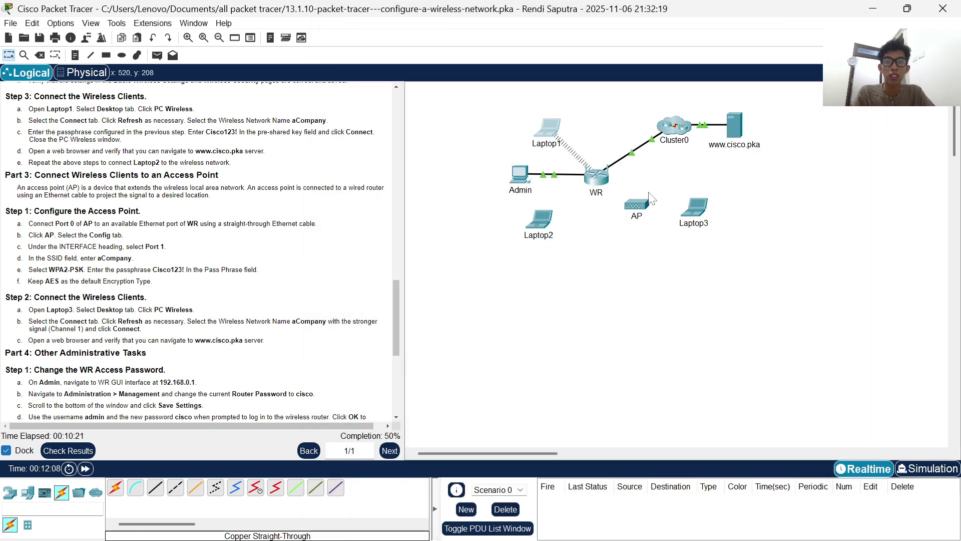
# - Open Laptop2's PC Wireless utility and rescan the available wireless networks
pyautogui.click(543, 223)
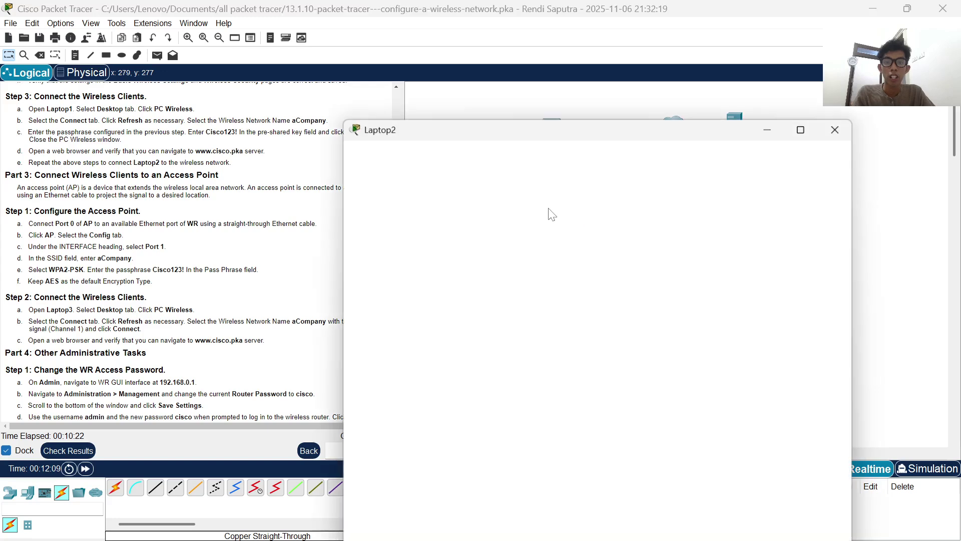
pyautogui.click(440, 44)
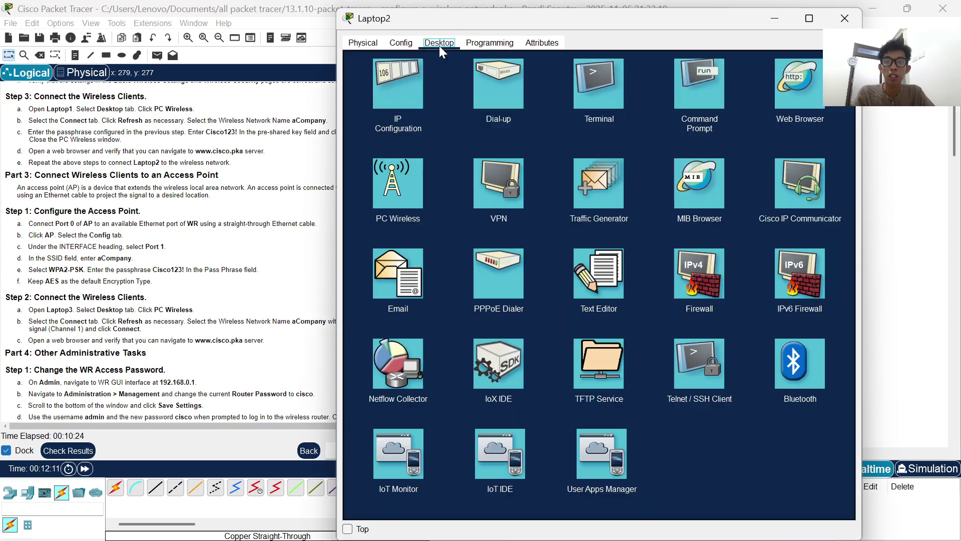
pyautogui.click(403, 178)
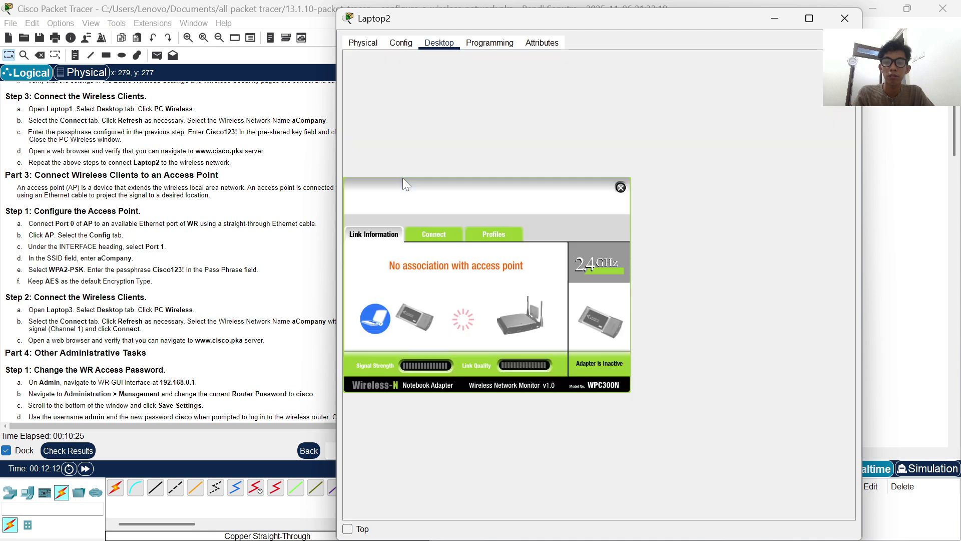
pyautogui.click(432, 231)
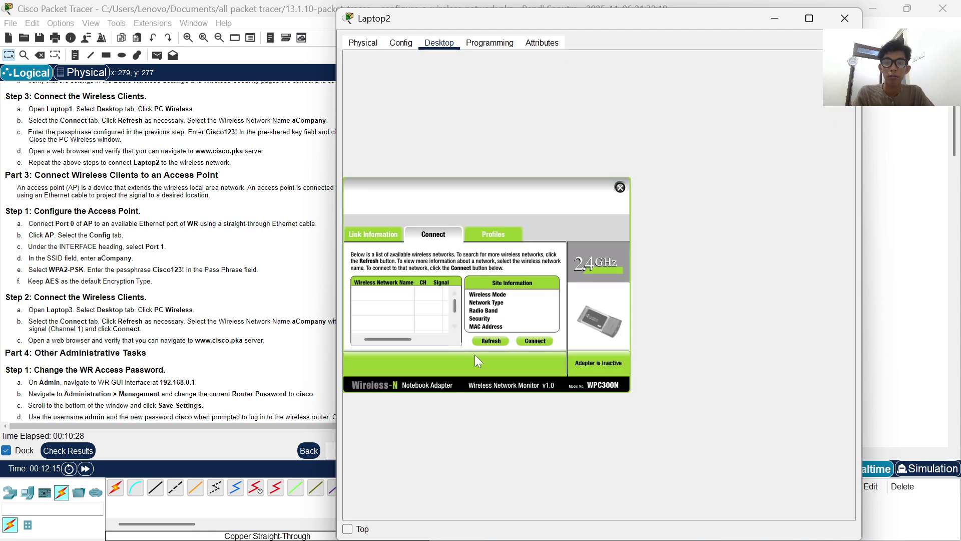
pyautogui.click(491, 341)
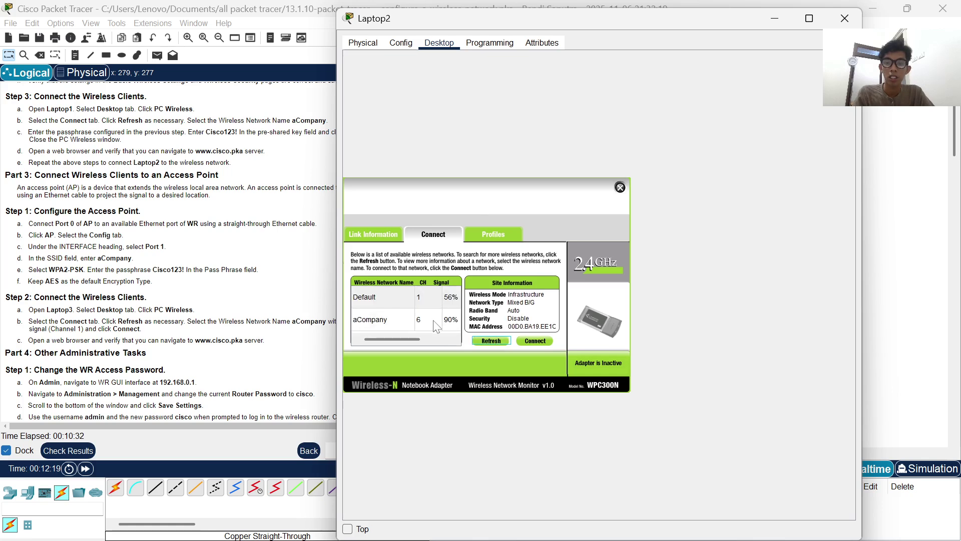
# - Join Laptop2 to aCompany with the WPA2 pre-shared key and close the wireless monitor
pyautogui.click(433, 321)
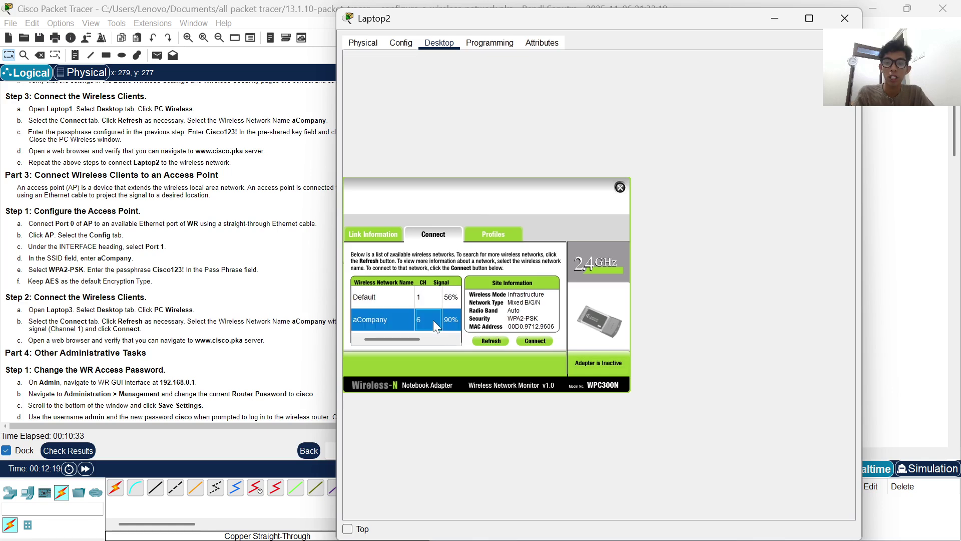
pyautogui.click(529, 340)
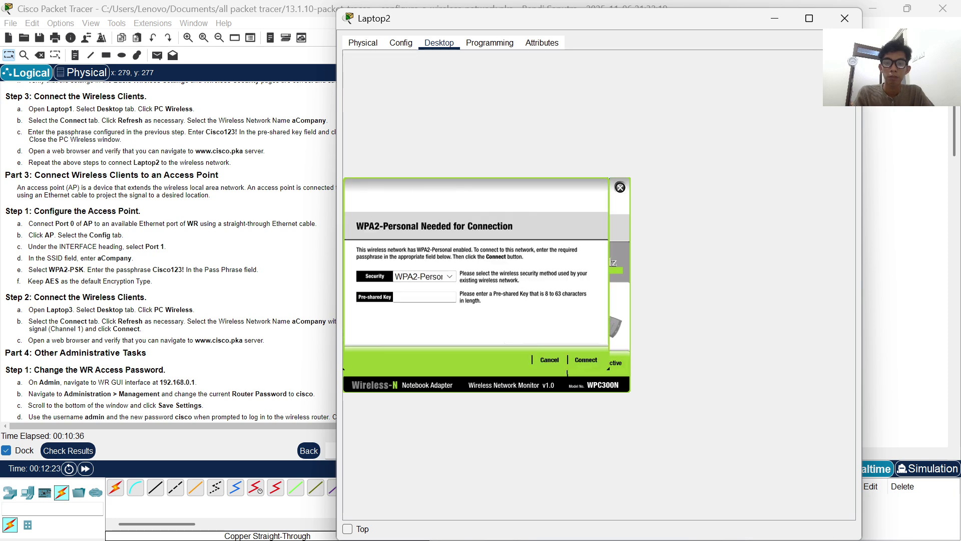
pyautogui.write('Cisco1')
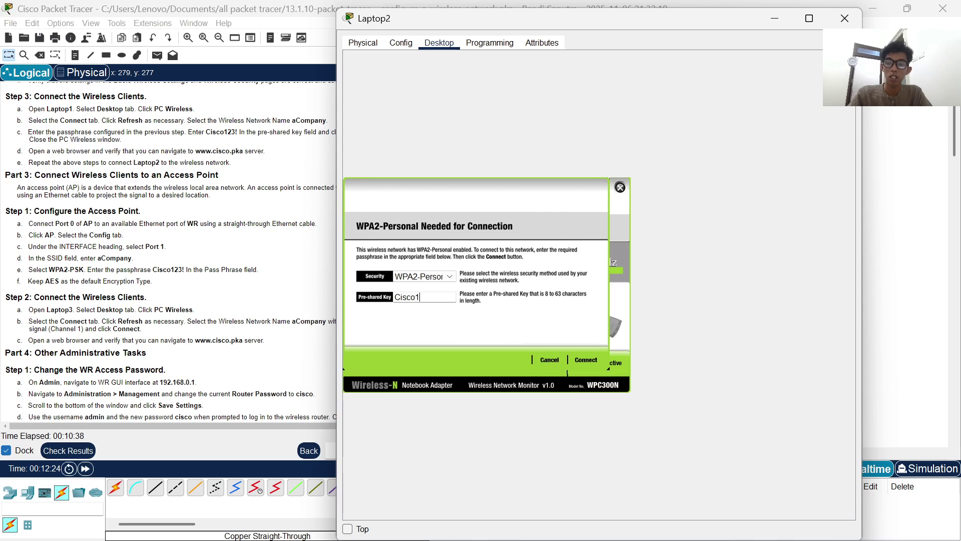
pyautogui.write('23!')
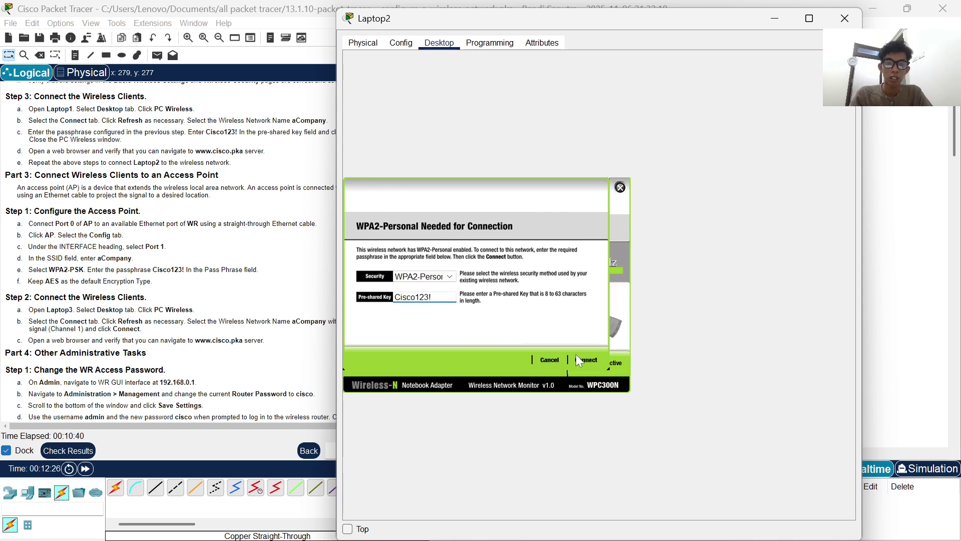
pyautogui.click(586, 359)
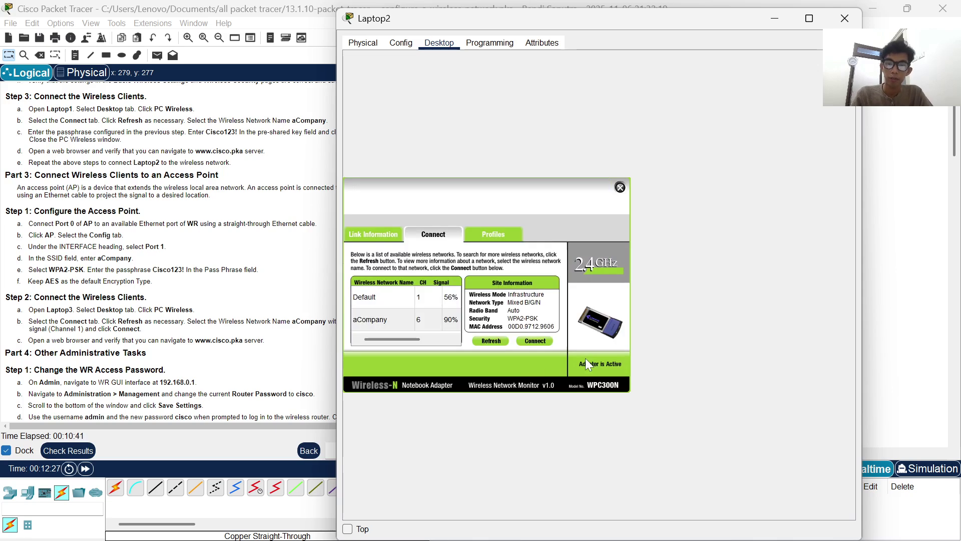
pyautogui.click(620, 188)
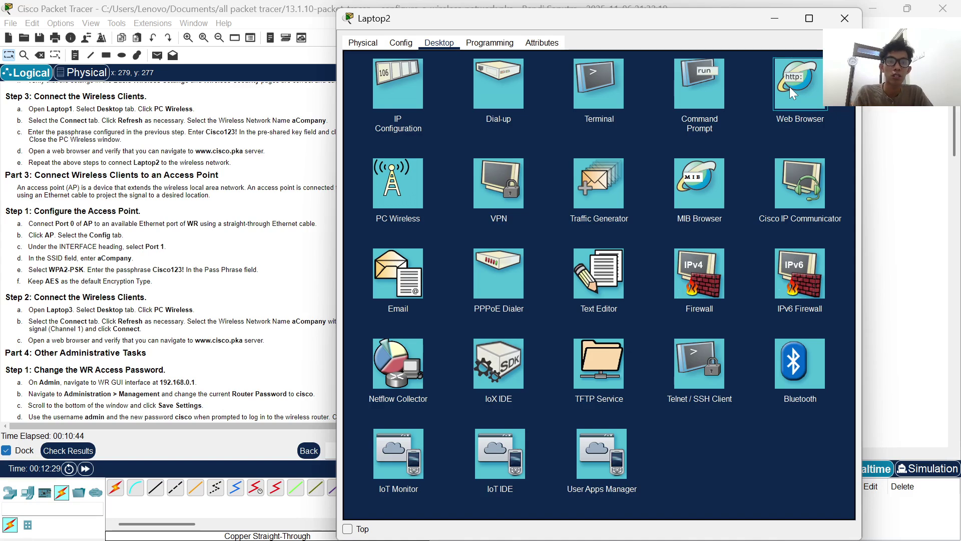
pyautogui.click(85, 468)
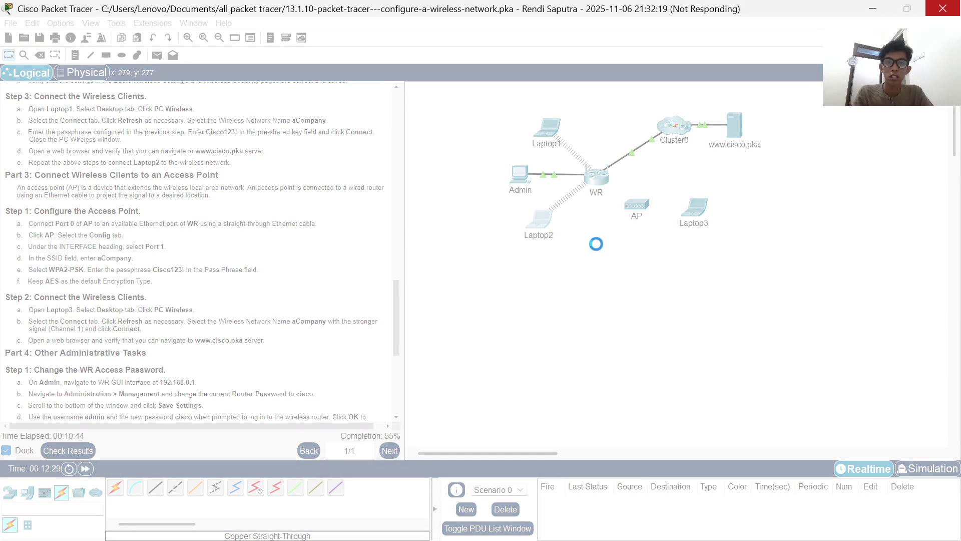
pyautogui.moveTo(602, 521)
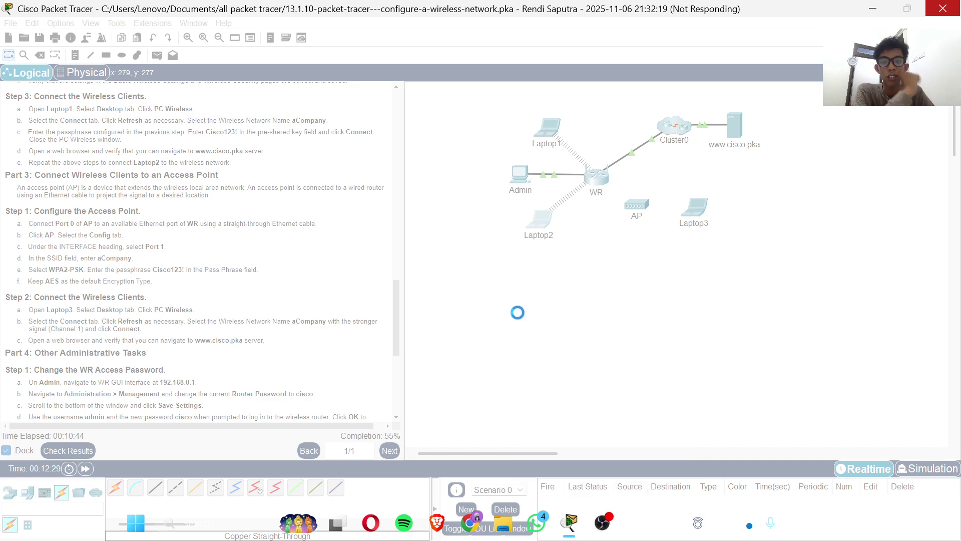
pyautogui.press('super+Tab')
pyautogui.press('Escape')
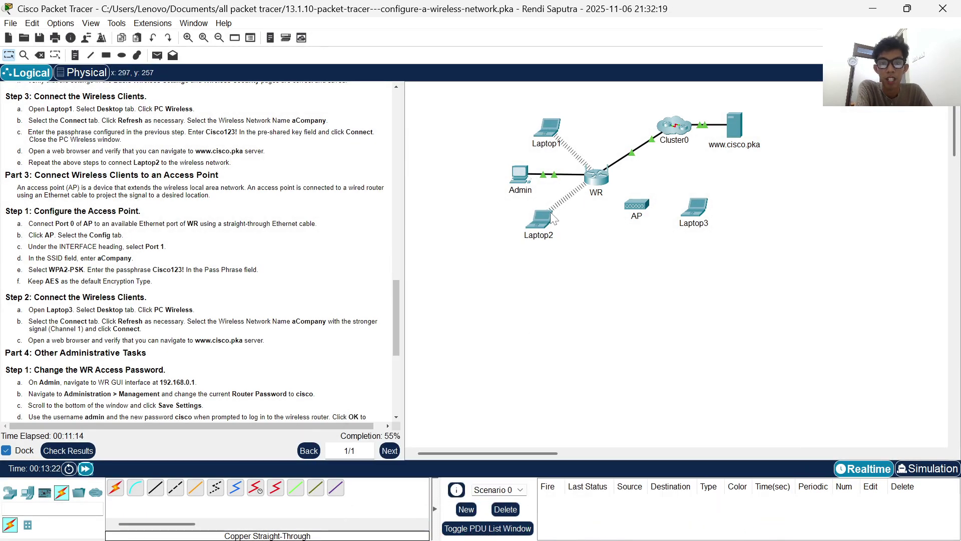
pyautogui.click(546, 224)
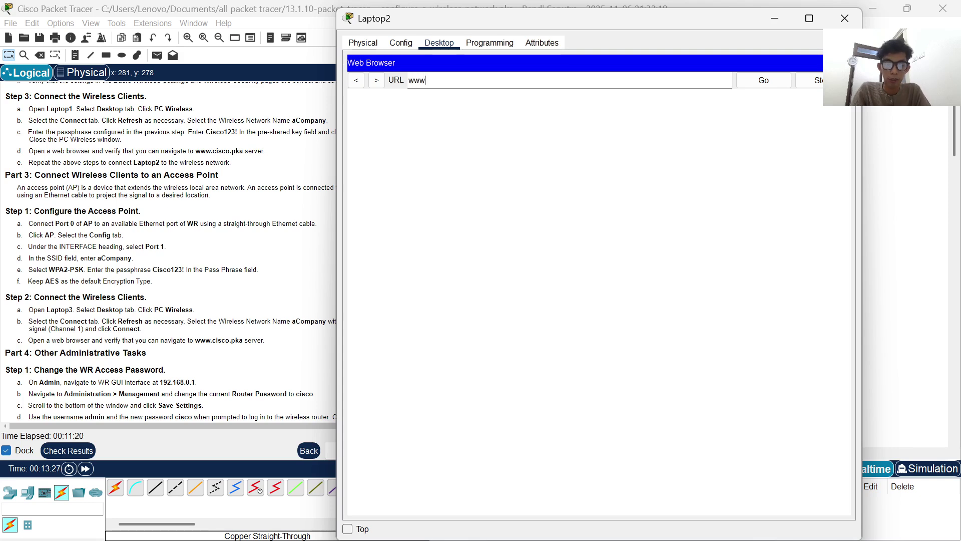
pyautogui.write('www.cisco.p')
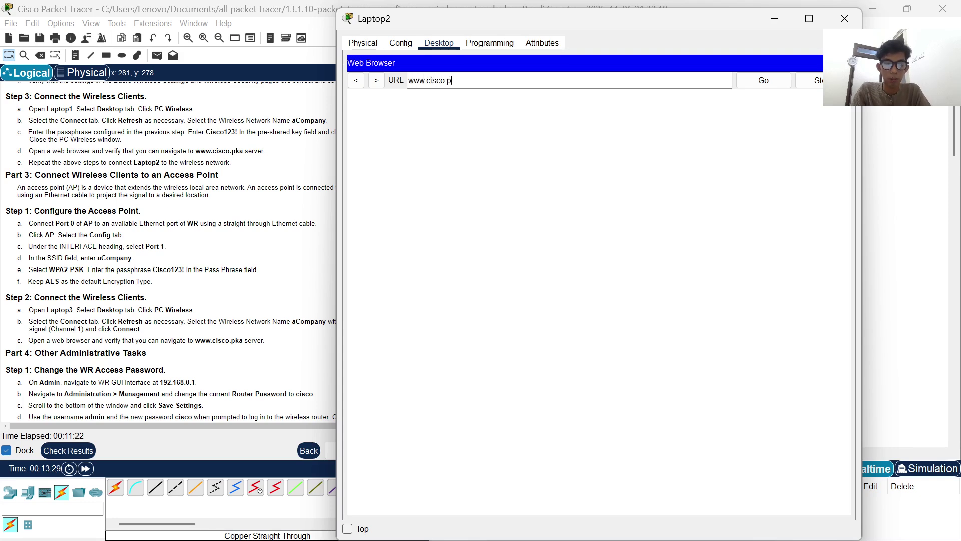
pyautogui.write('ka')
pyautogui.click(777, 82)
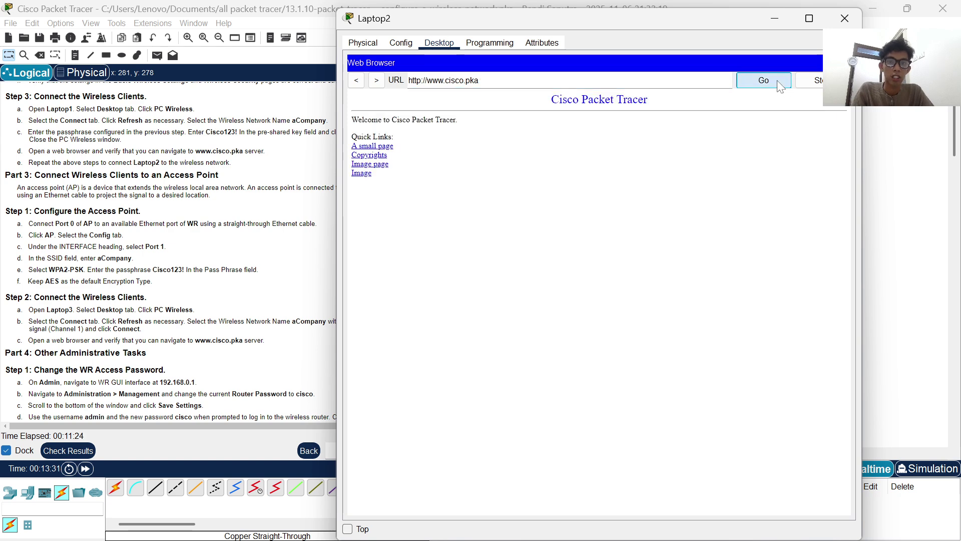
pyautogui.click(785, 19)
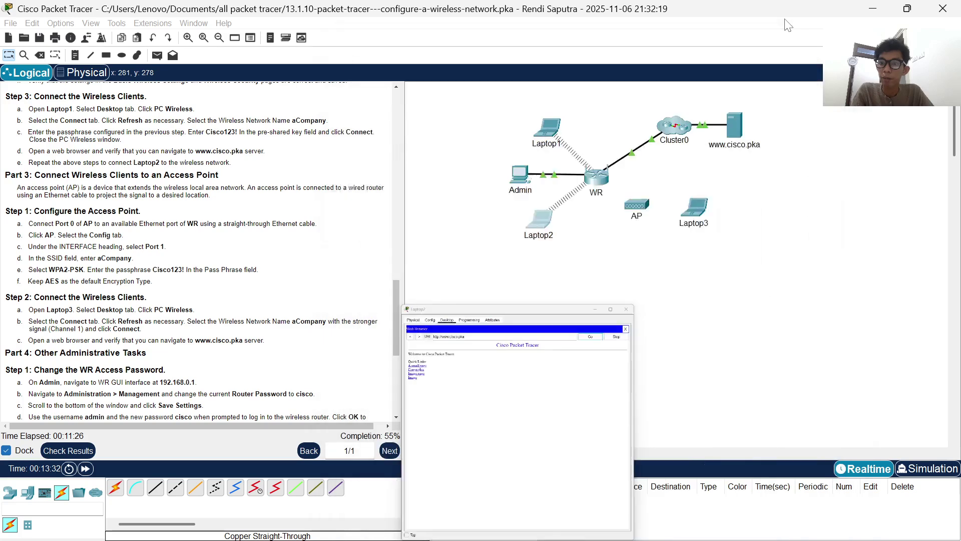
# - Cable AP Port 0 to WR GigabitEthernet 2 with copper straight-through, then open the AP's window
pyautogui.scroll(-3, 201, 250)
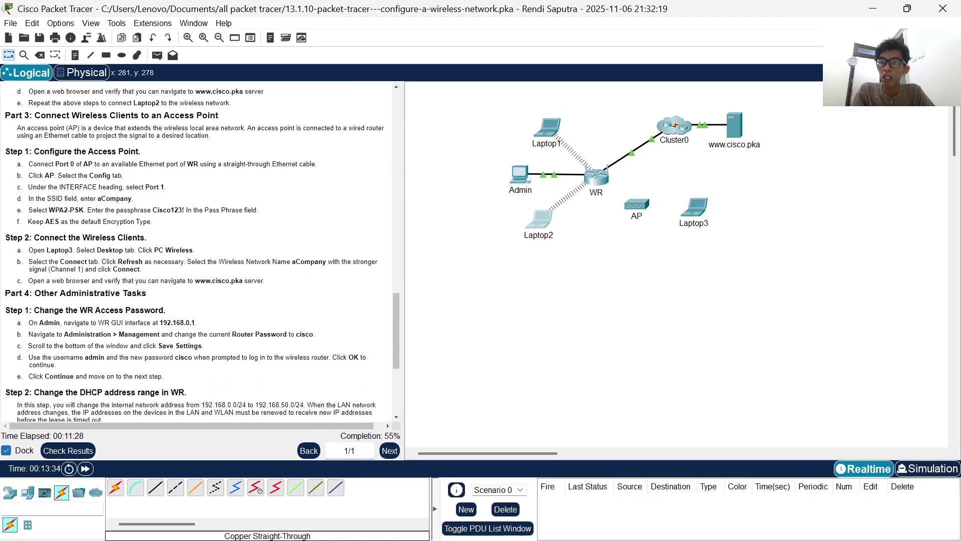
pyautogui.scroll(-1, 200, 250)
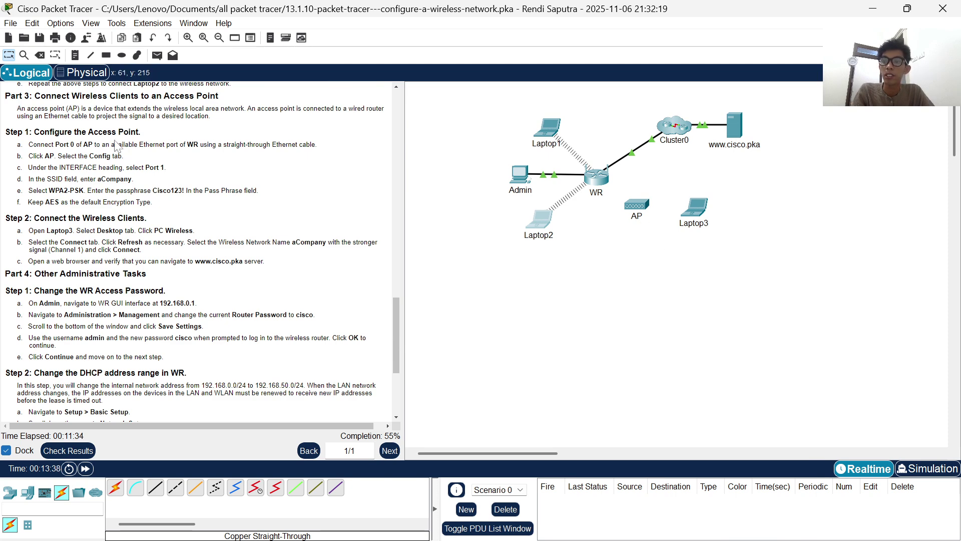
pyautogui.scroll(-1, 115, 145)
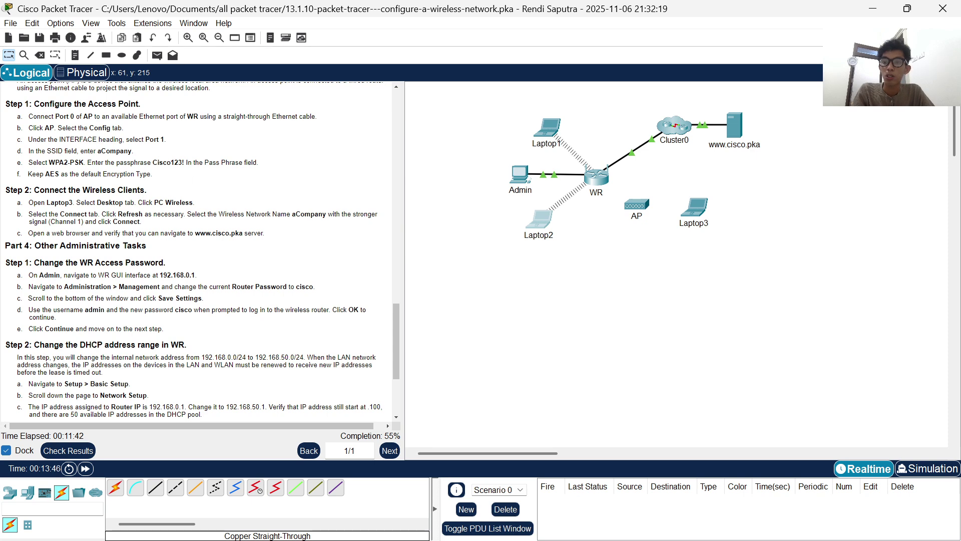
pyautogui.click(159, 493)
pyautogui.click(640, 210)
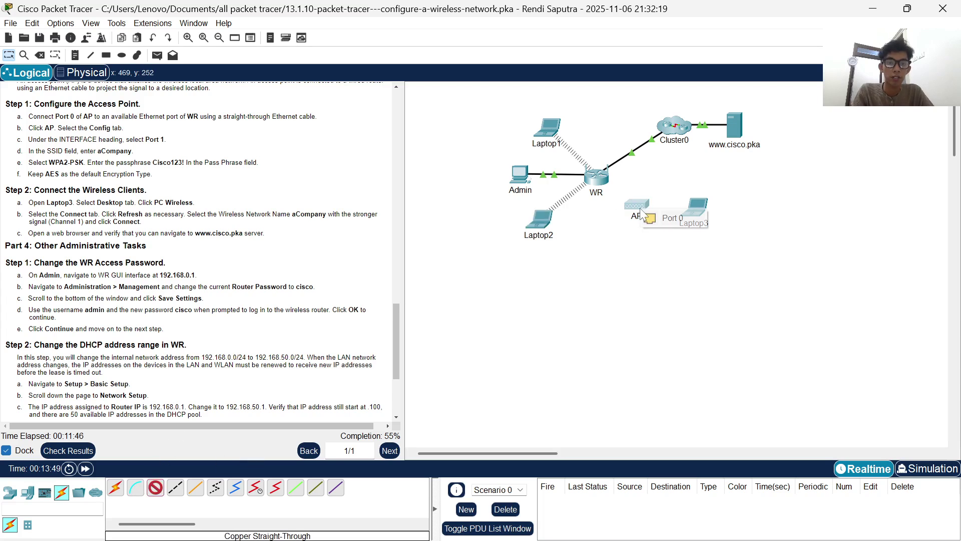
pyautogui.click(670, 217)
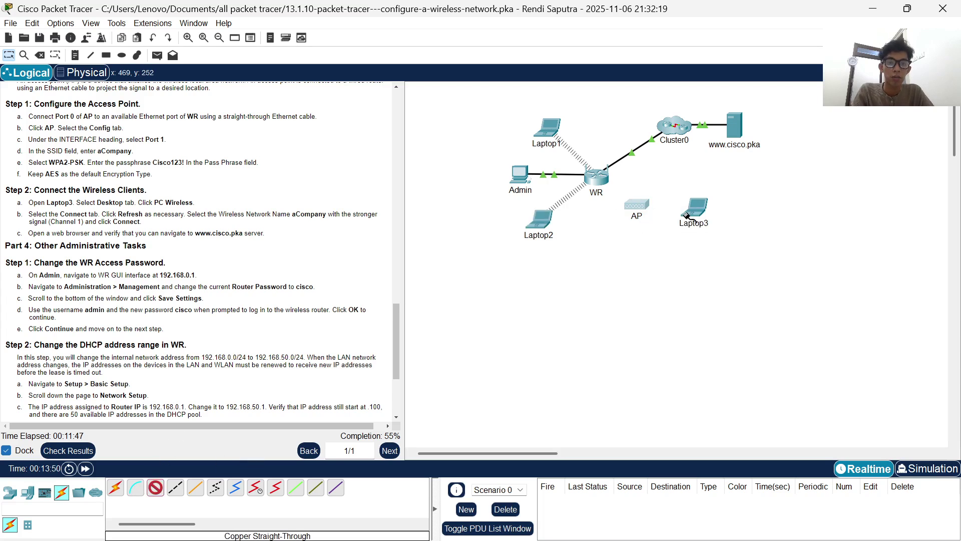
pyautogui.click(596, 178)
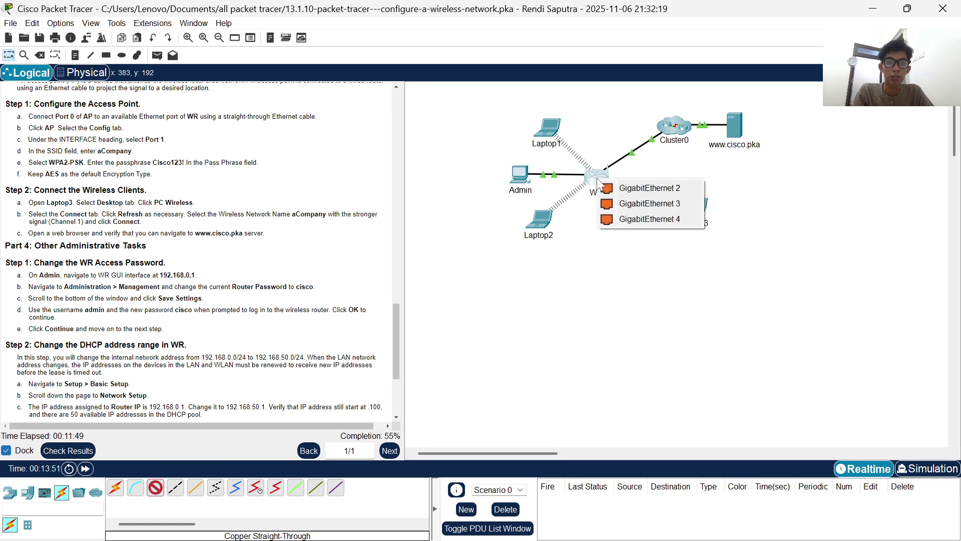
pyautogui.click(644, 194)
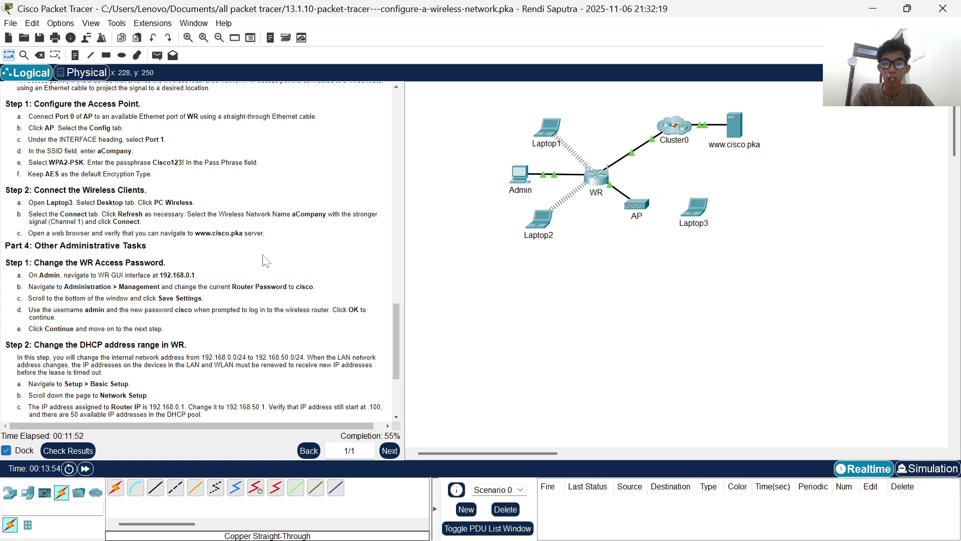
pyautogui.scroll(-1, 209, 268)
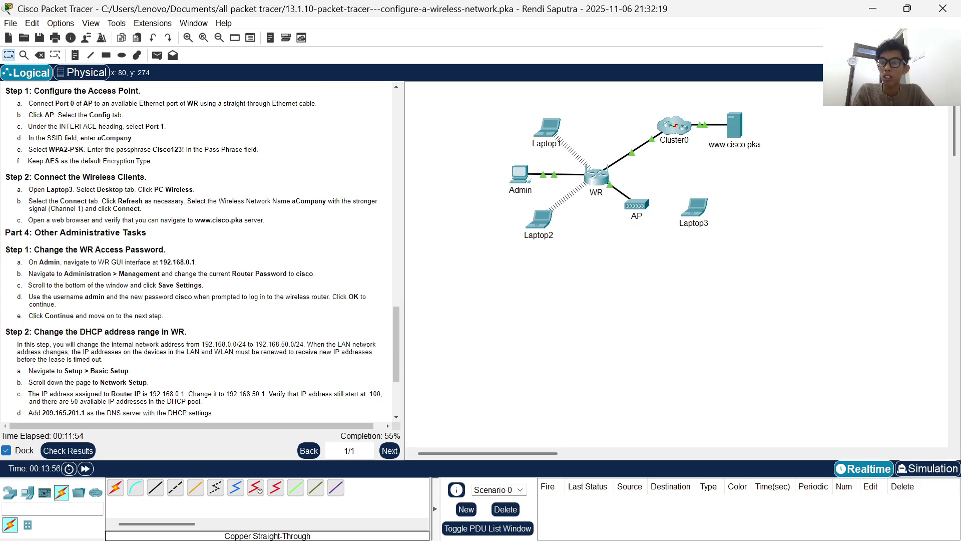
pyautogui.rightClick(82, 117)
pyautogui.click(633, 203)
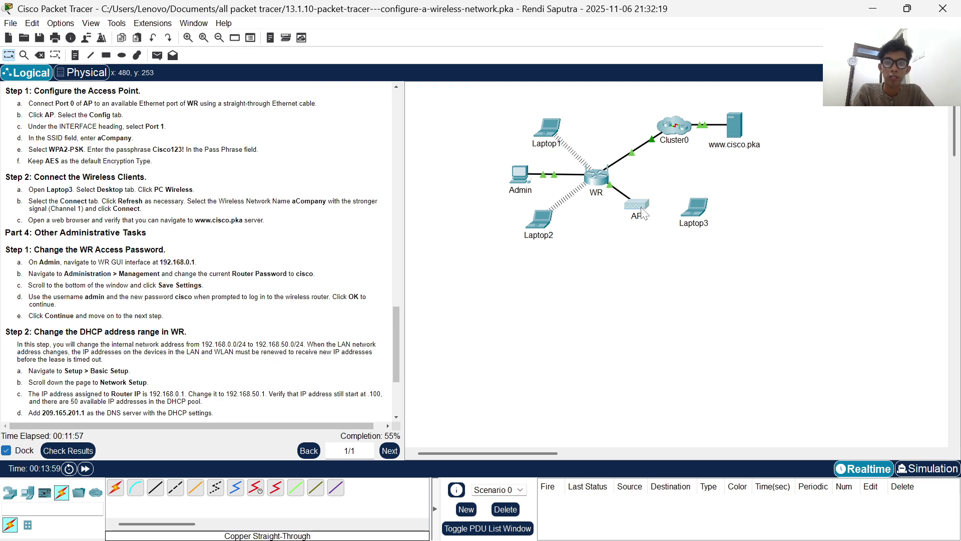
pyautogui.click(641, 207)
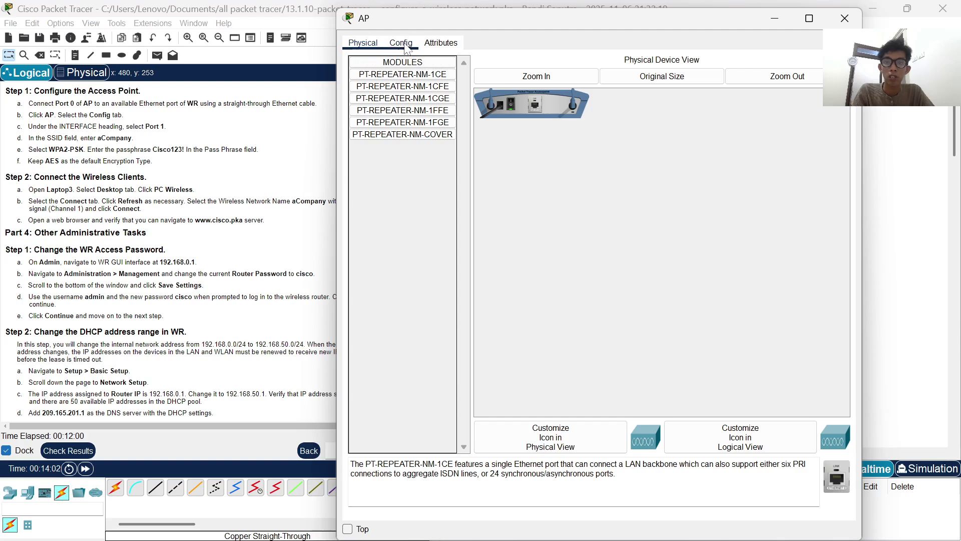
# - Set the AP's Port 1 SSID to aCompany with WPA2-PSK and the pass phrase
pyautogui.click(401, 43)
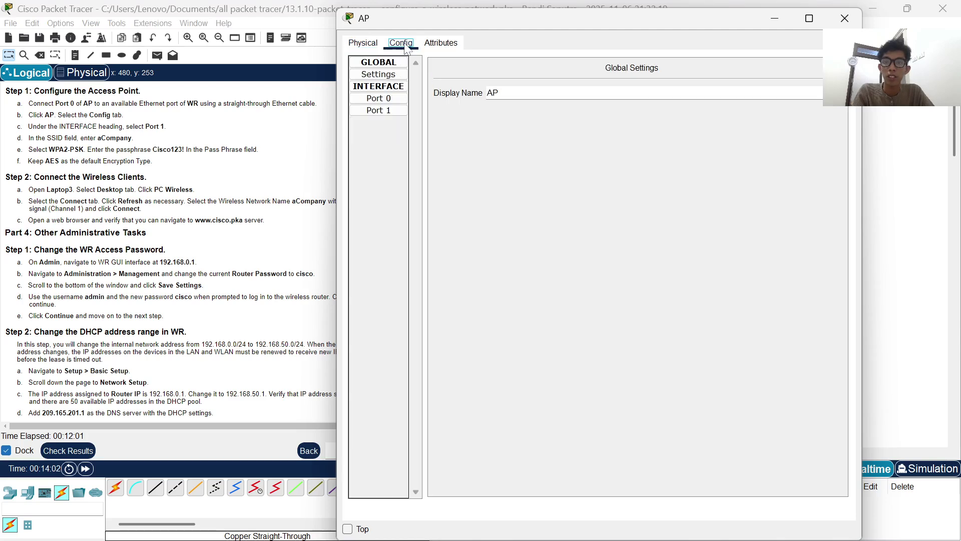
pyautogui.click(398, 119)
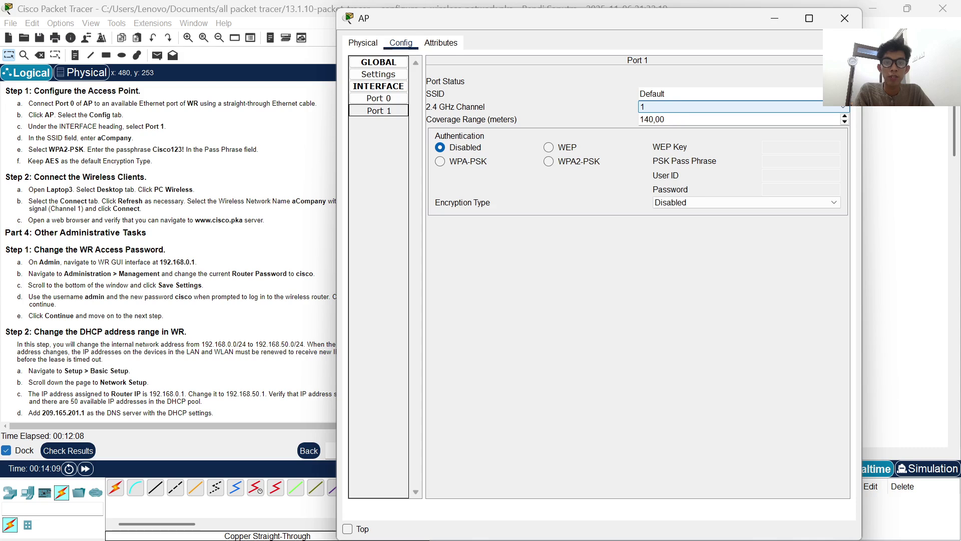
pyautogui.doubleClick(652, 93)
pyautogui.press('BackSpace')
pyautogui.write('a')
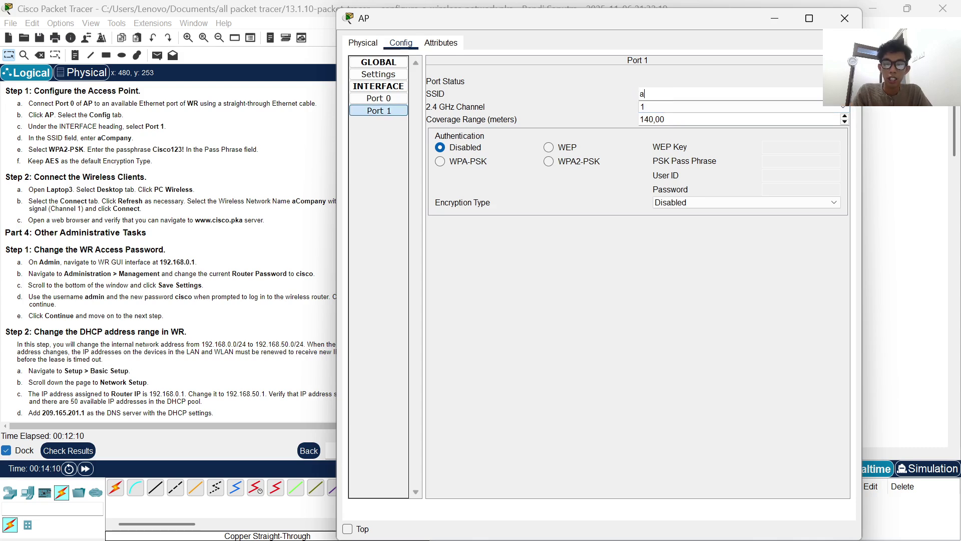
pyautogui.write('Cp')
pyautogui.write('ompany')
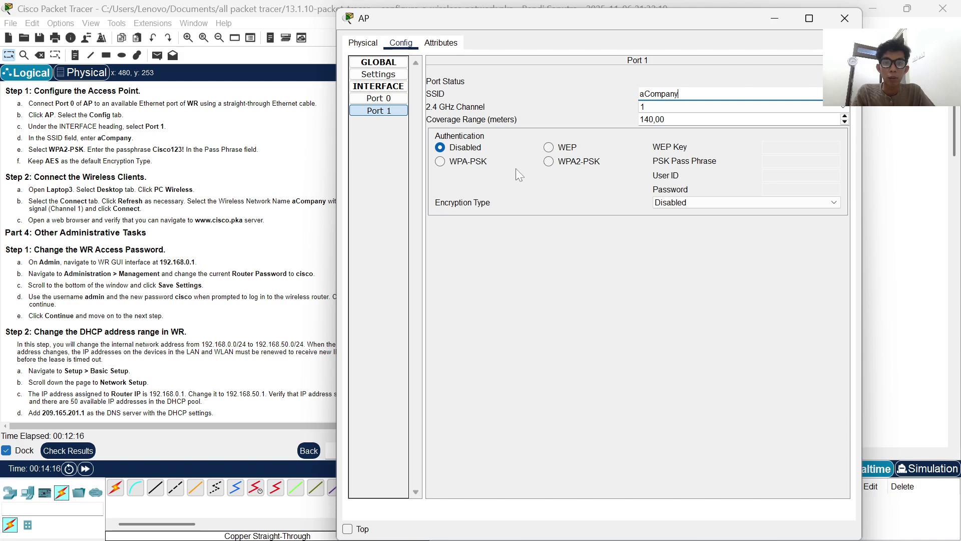
pyautogui.click(549, 162)
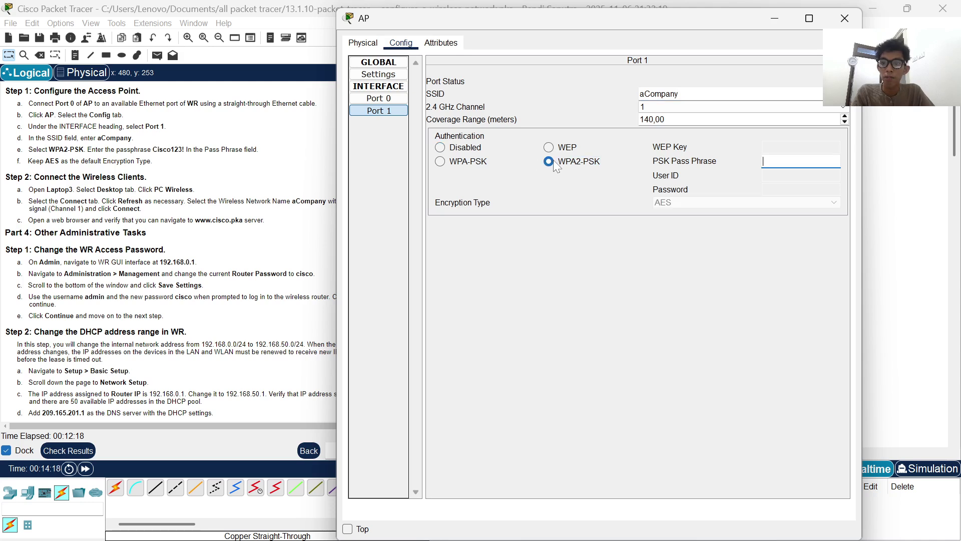
pyautogui.write('Ci')
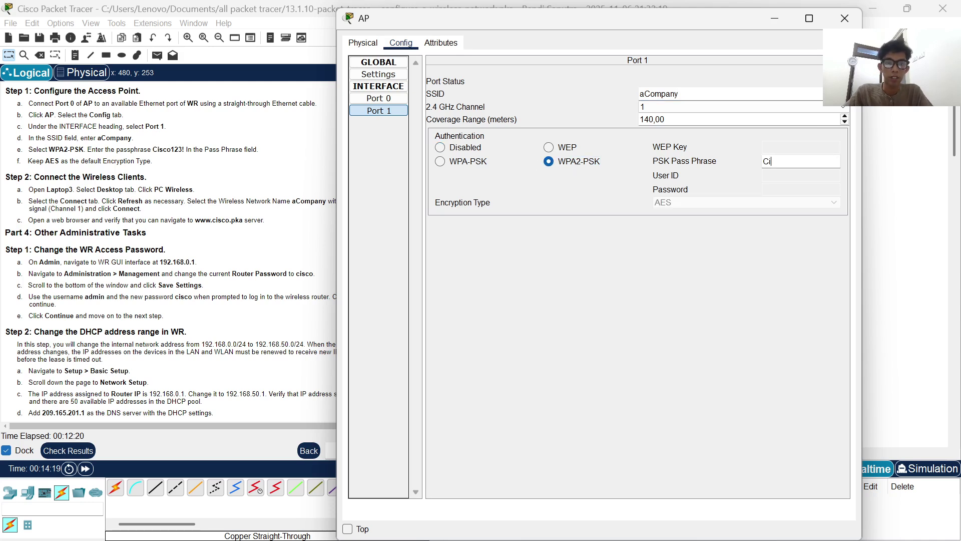
pyautogui.write('sco')
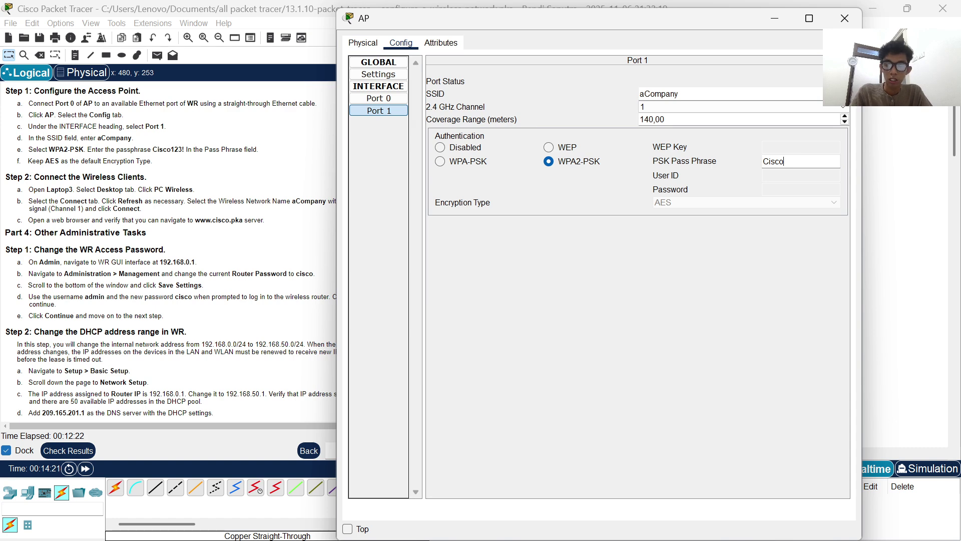
pyautogui.write('123!')
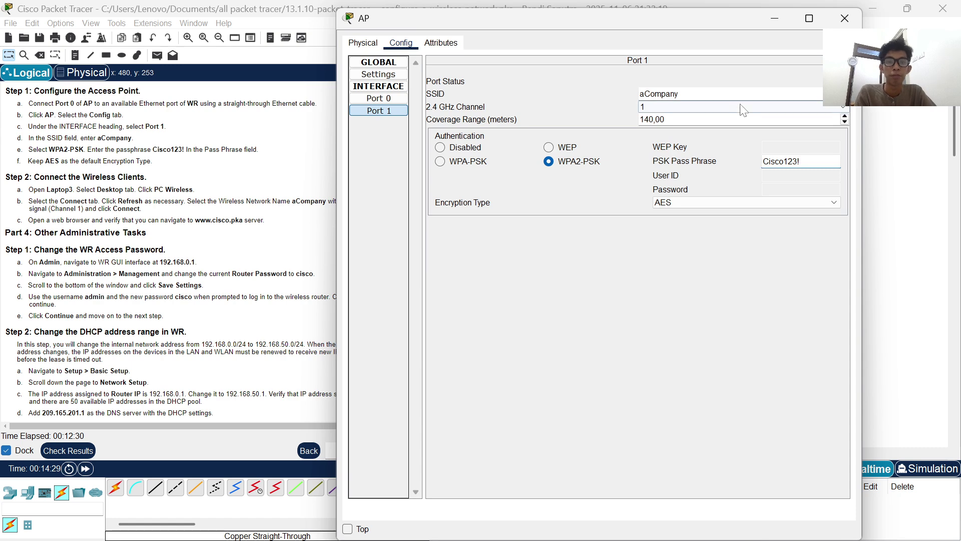
pyautogui.press('Tab')
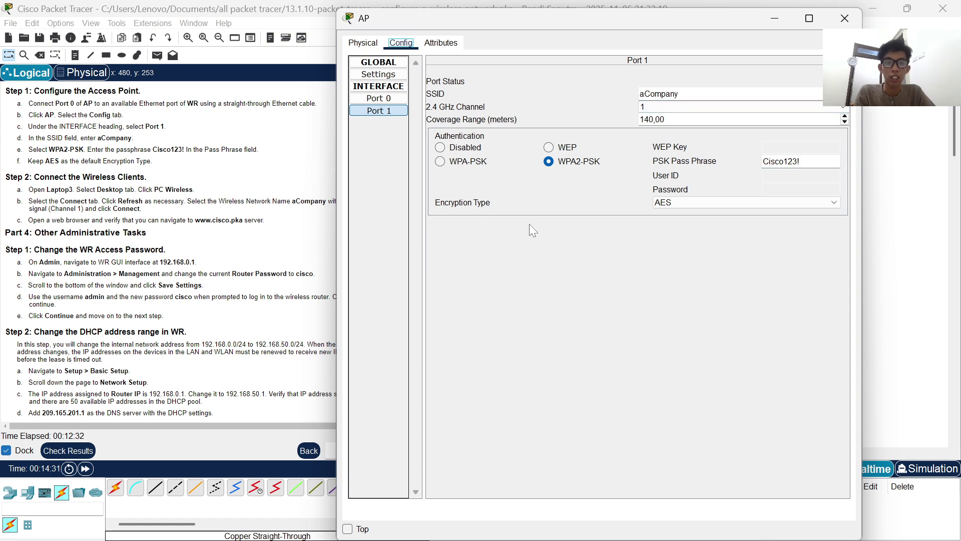
# - Review the AP's Port 0 and Port 1 settings and close the AP window
pyautogui.click(393, 98)
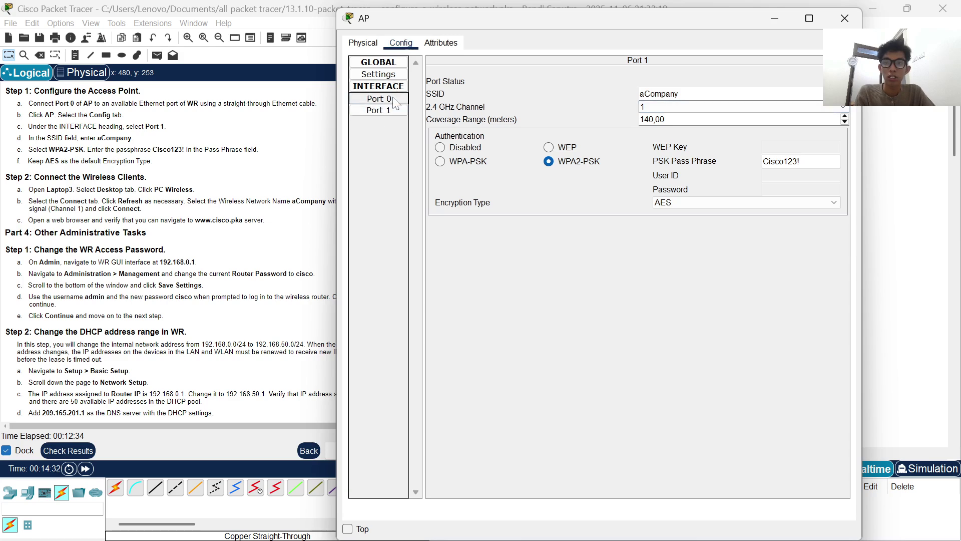
pyautogui.click(782, 22)
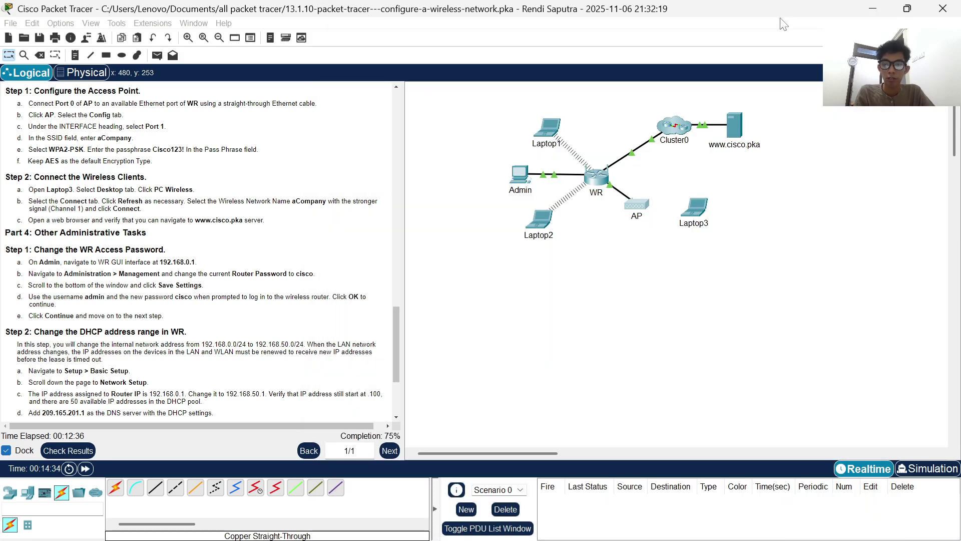
pyautogui.scroll(-1, 325, 241)
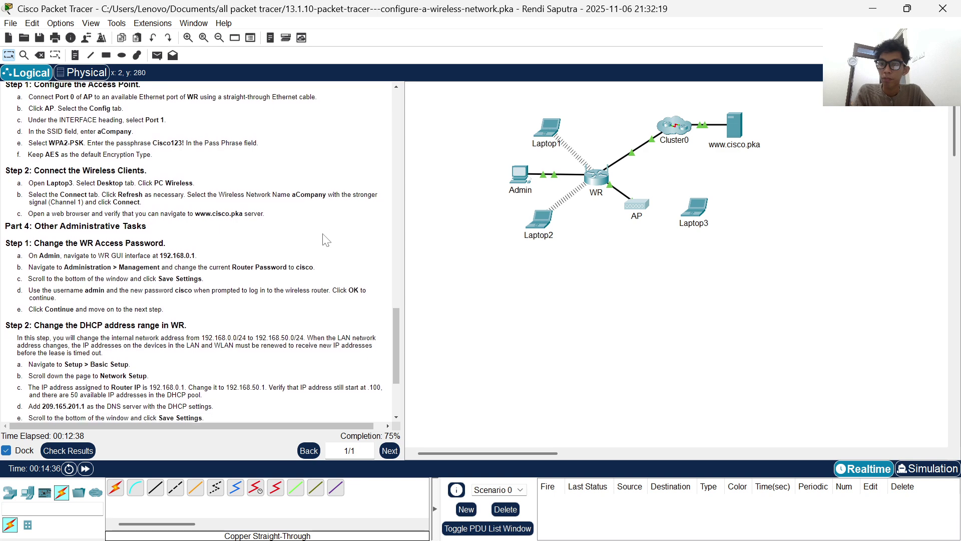
pyautogui.scroll(-1, 326, 240)
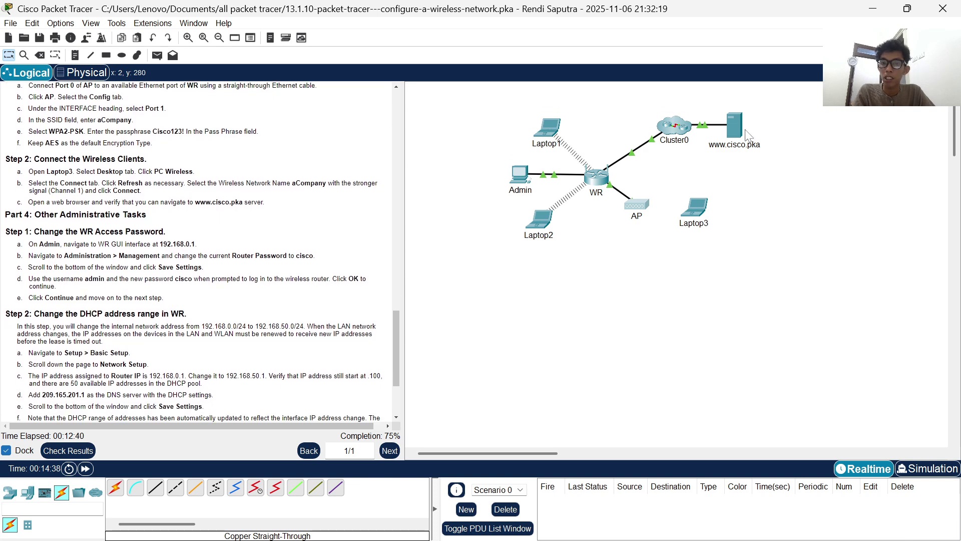
pyautogui.scroll(-2, 355, 216)
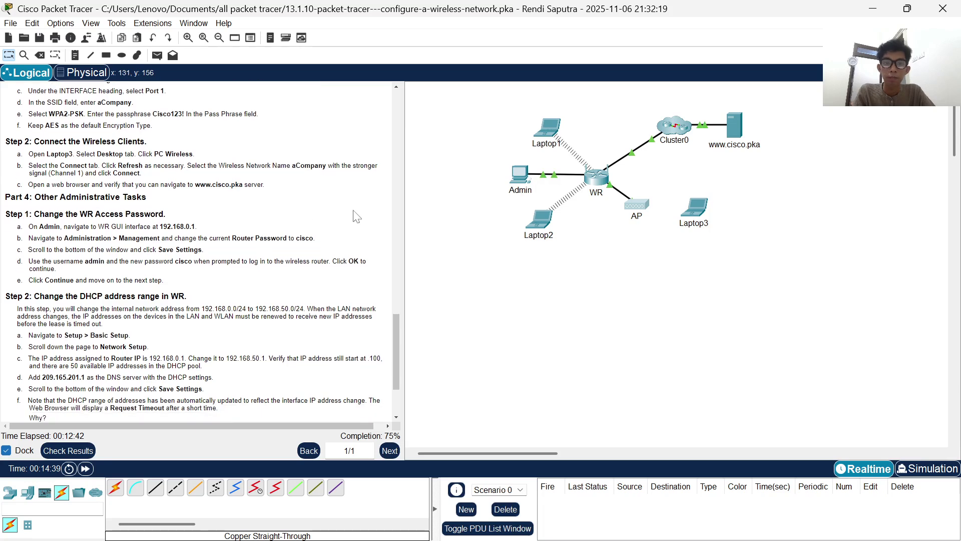
pyautogui.click(641, 201)
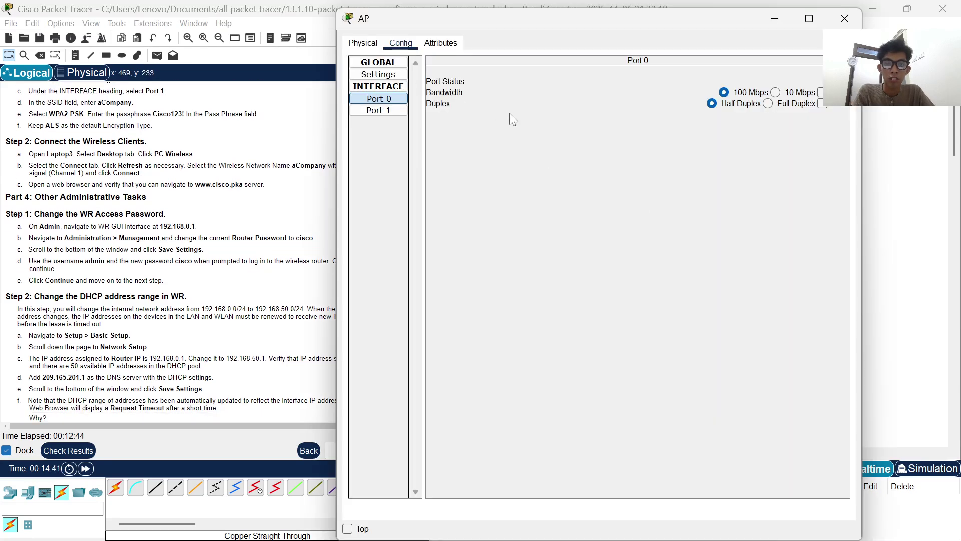
pyautogui.click(401, 111)
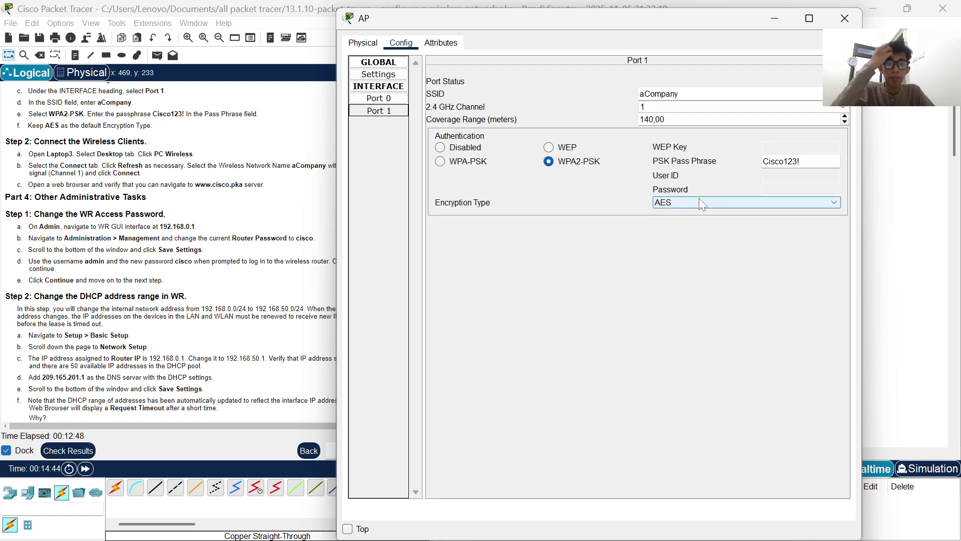
pyautogui.click(845, 18)
pyautogui.scroll(-1, 158, 195)
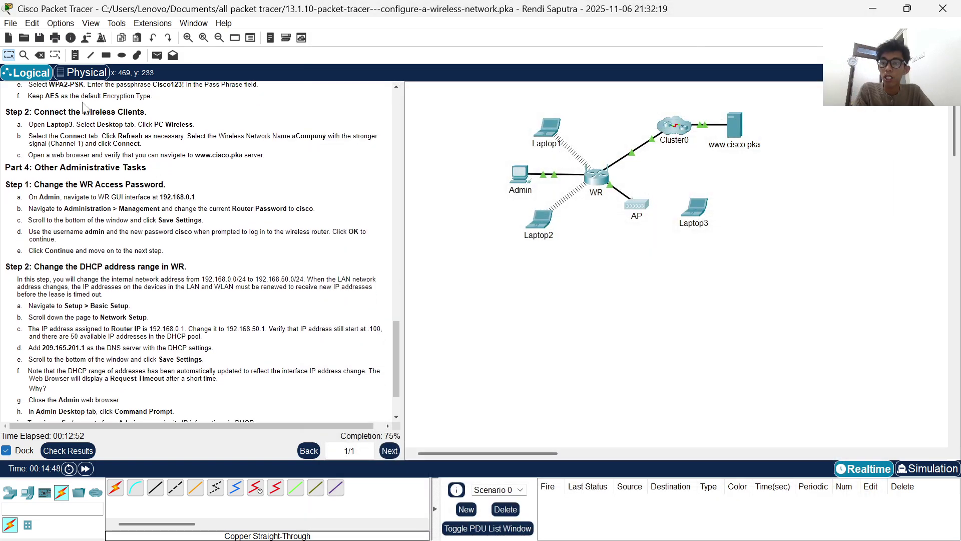
pyautogui.scroll(-1, 174, 116)
pyautogui.scroll(-1, 175, 116)
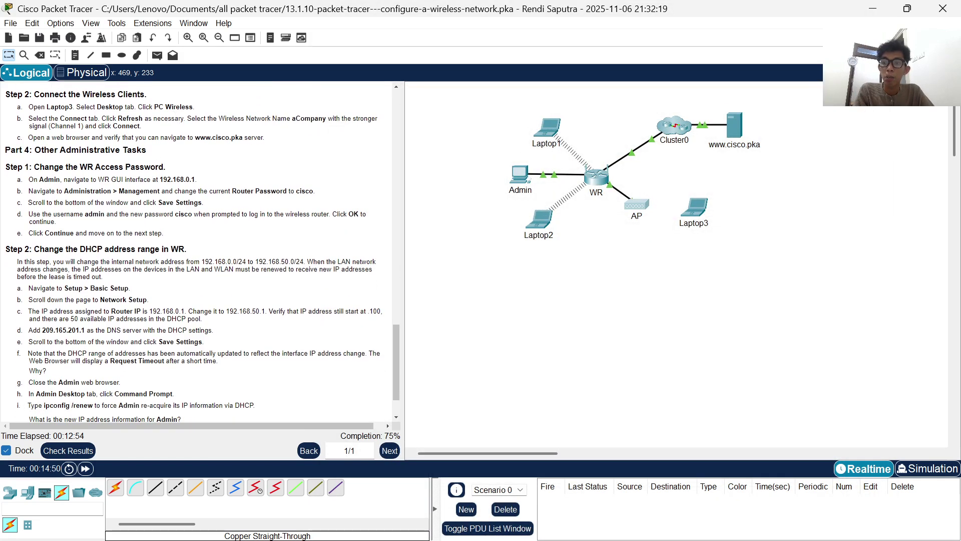
# - Open Laptop3's PC Wireless utility and rescan the nearby wireless networks
pyautogui.click(698, 206)
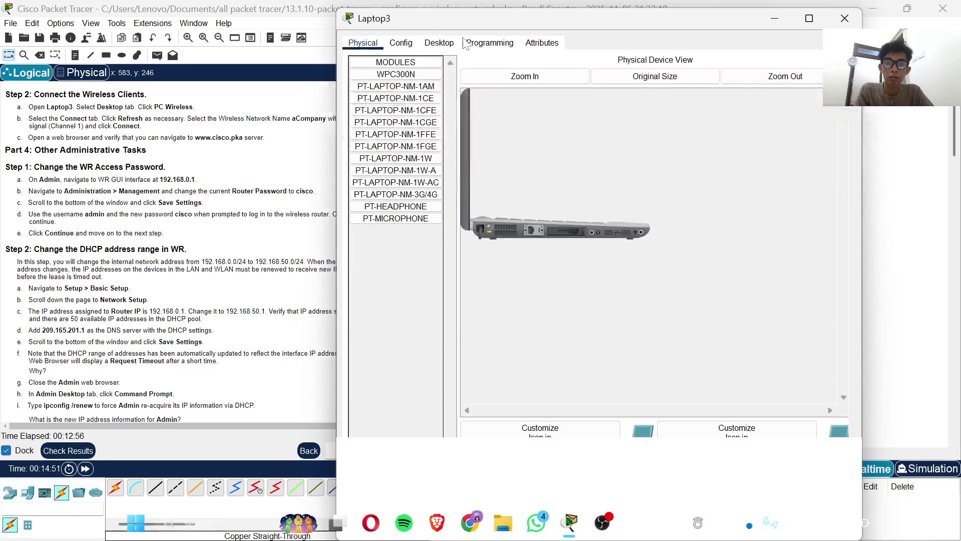
pyautogui.click(439, 43)
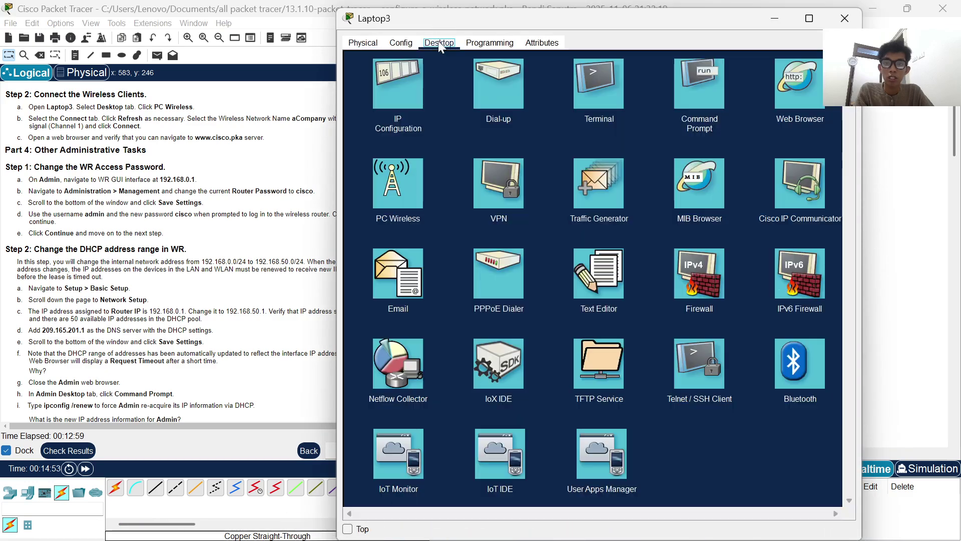
pyautogui.click(401, 193)
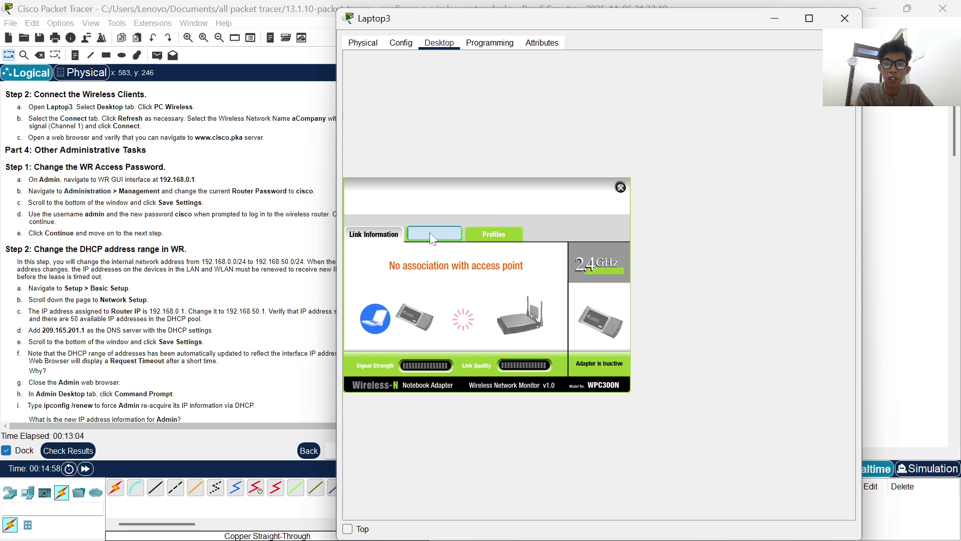
pyautogui.click(432, 235)
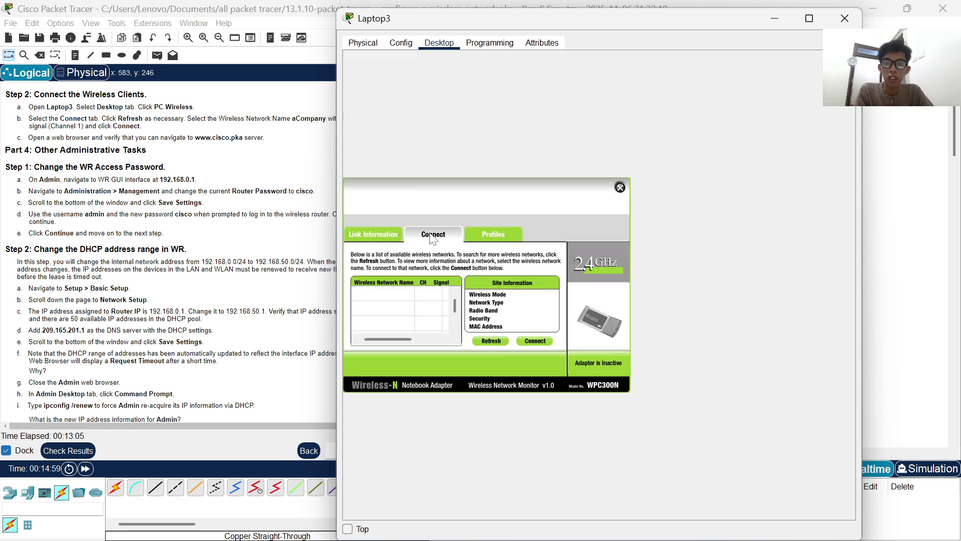
pyautogui.click(487, 340)
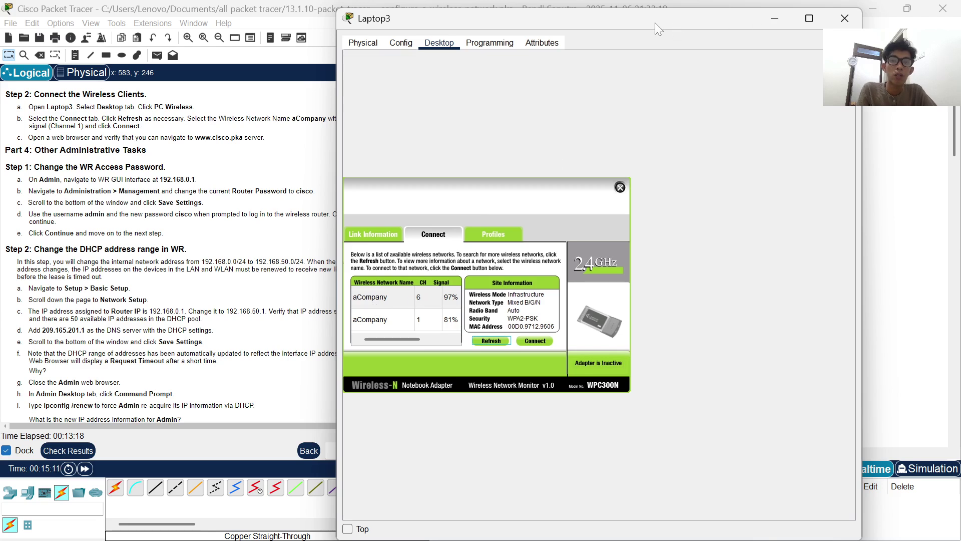
pyautogui.click(774, 18)
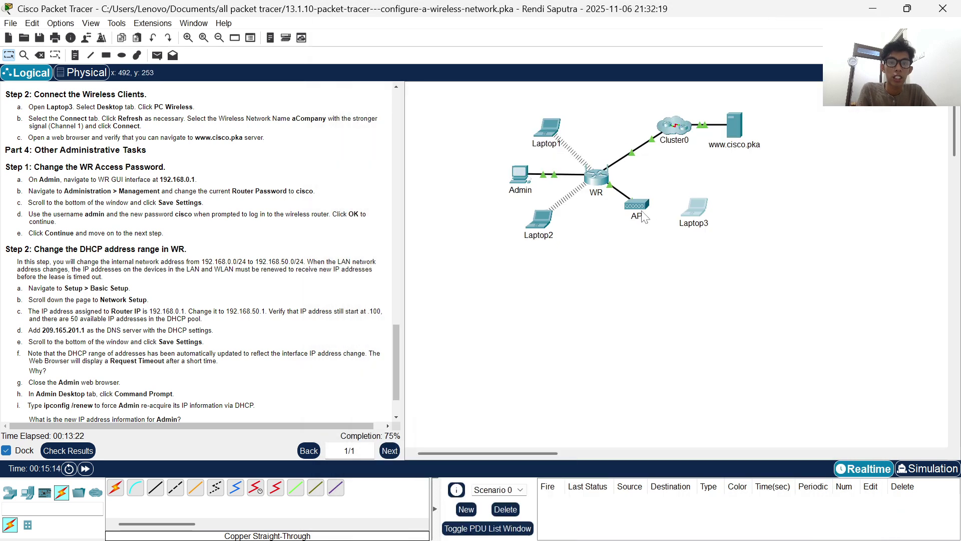
pyautogui.click(696, 207)
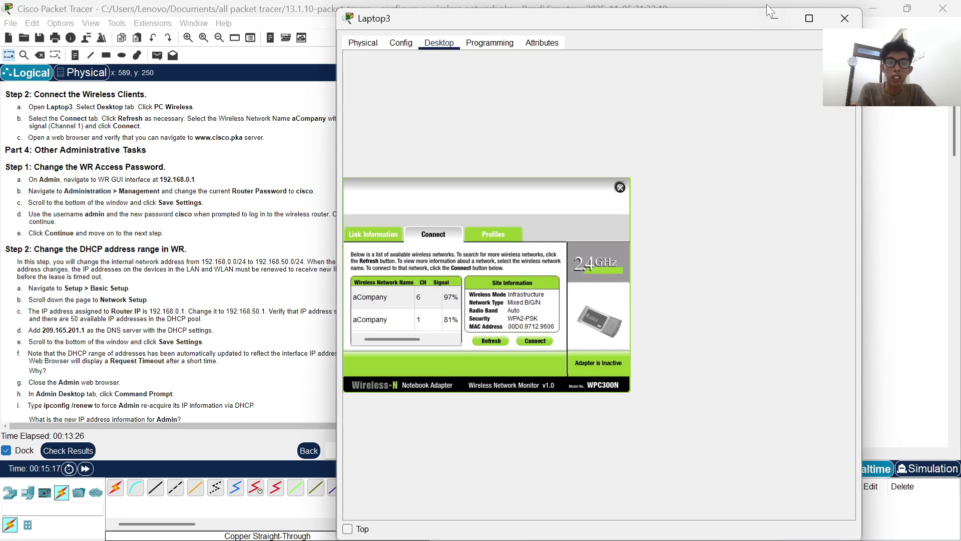
pyautogui.click(777, 16)
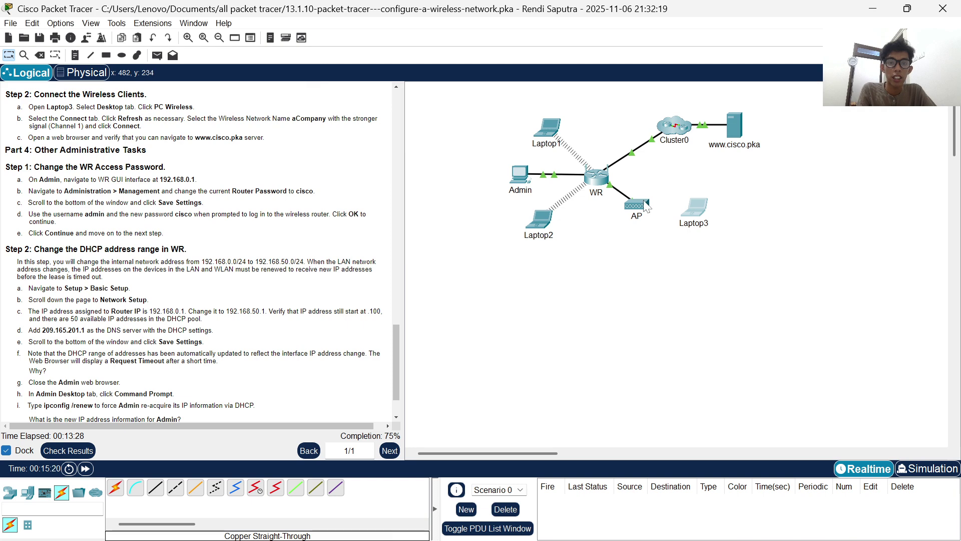
pyautogui.click(696, 210)
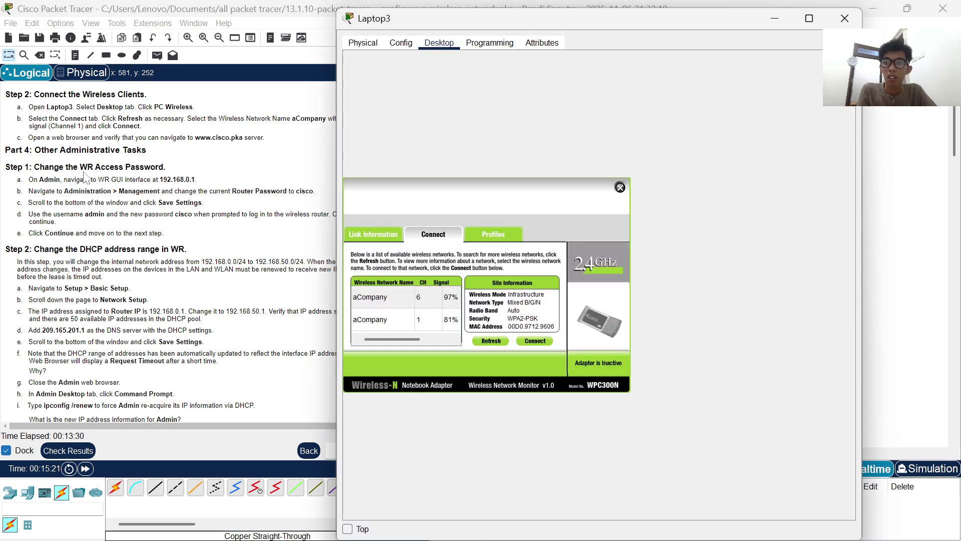
pyautogui.scroll(-1, 197, 183)
pyautogui.scroll(3, 224, 205)
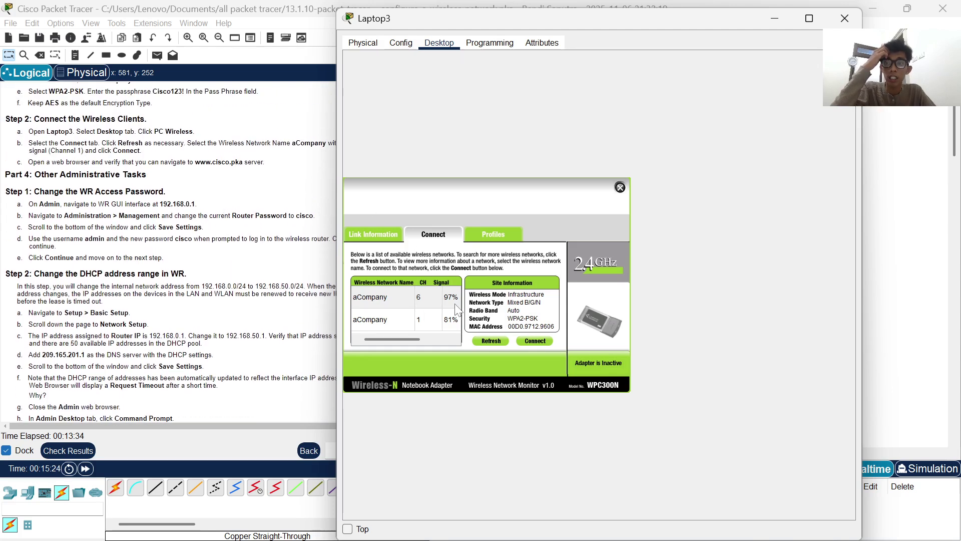
# - Join Laptop3 to aCompany on channel 1 with the pre-shared key and close PC Wireless
pyautogui.click(425, 318)
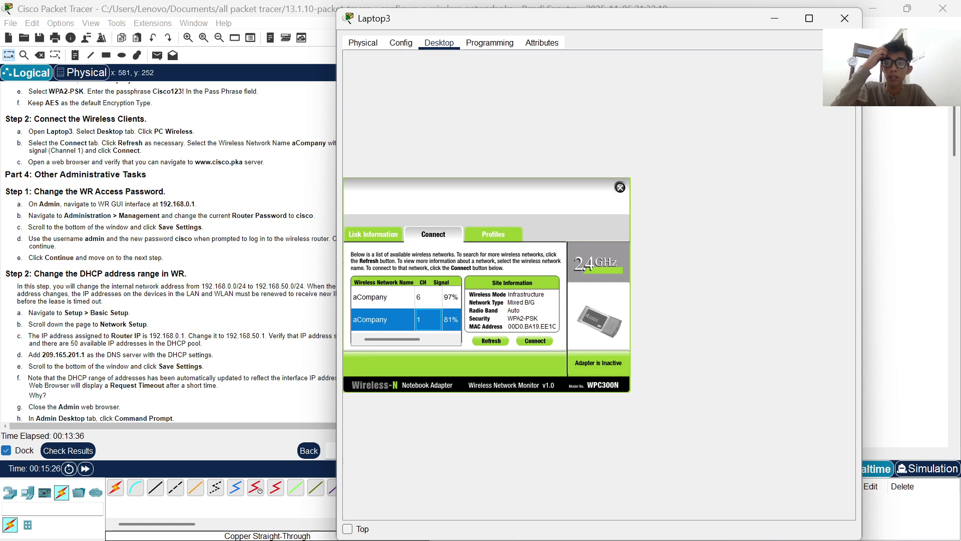
pyautogui.click(527, 338)
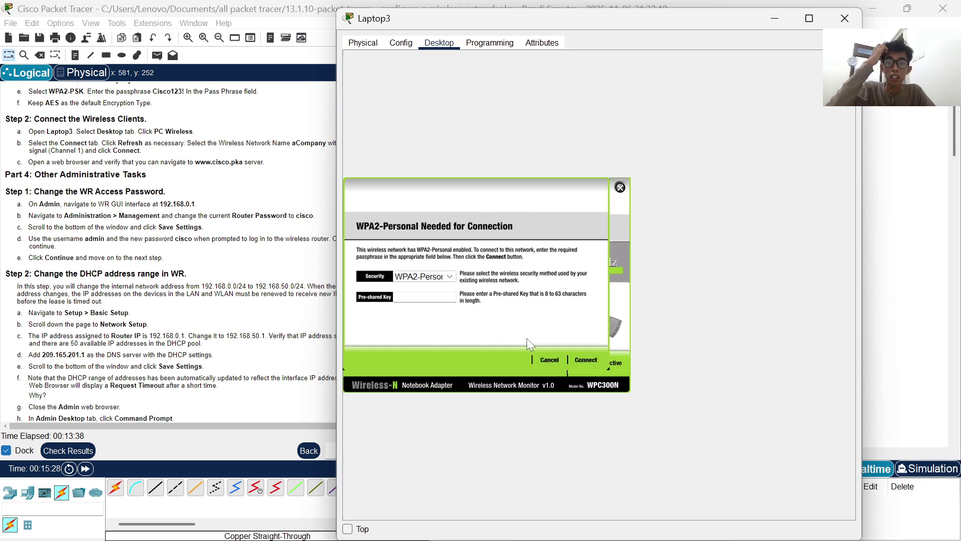
pyautogui.write('Cis')
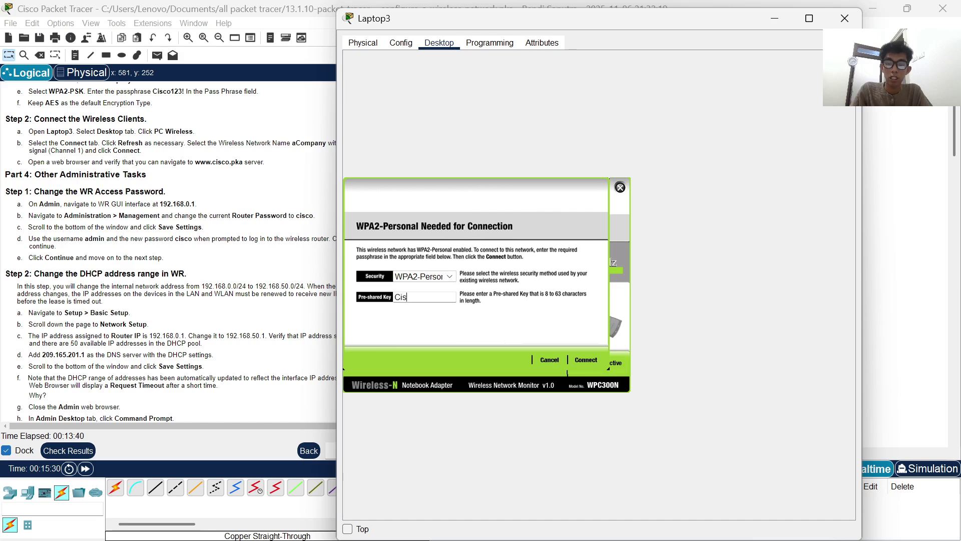
pyautogui.write('co123!')
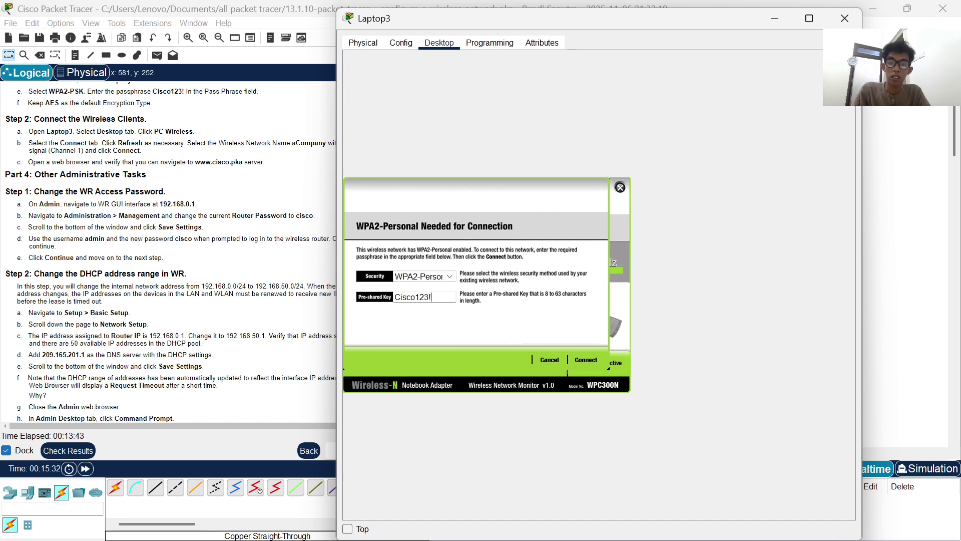
pyautogui.click(586, 359)
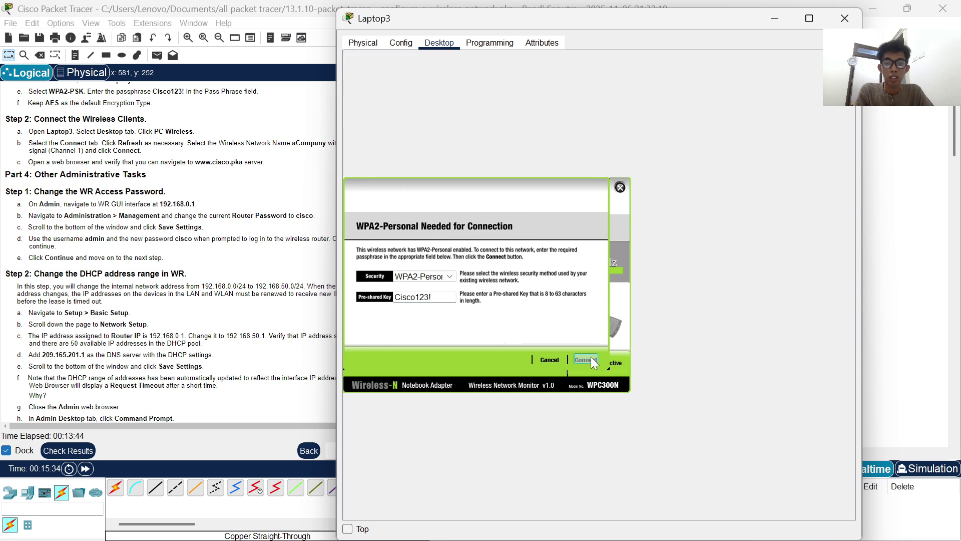
pyautogui.click(619, 187)
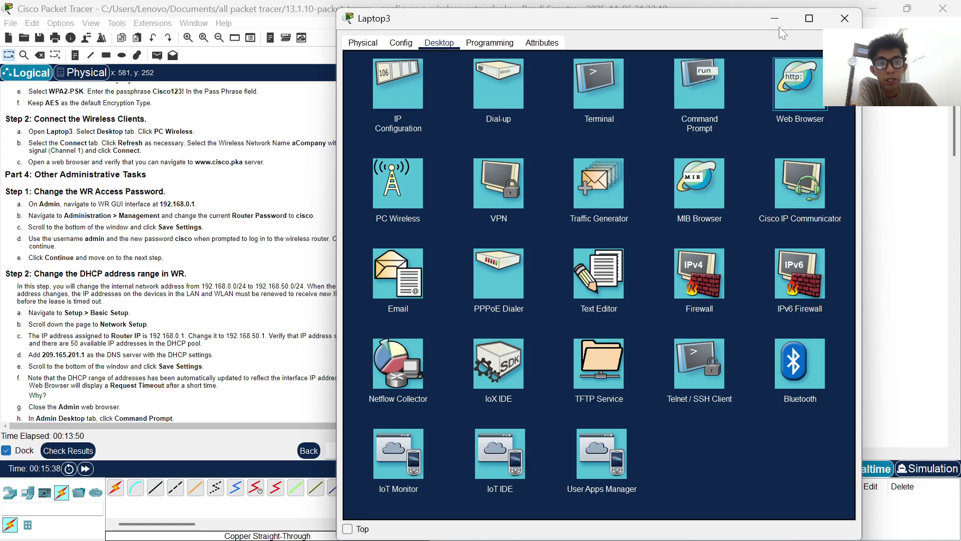
pyautogui.click(797, 82)
pyautogui.click(416, 80)
pyautogui.write('w')
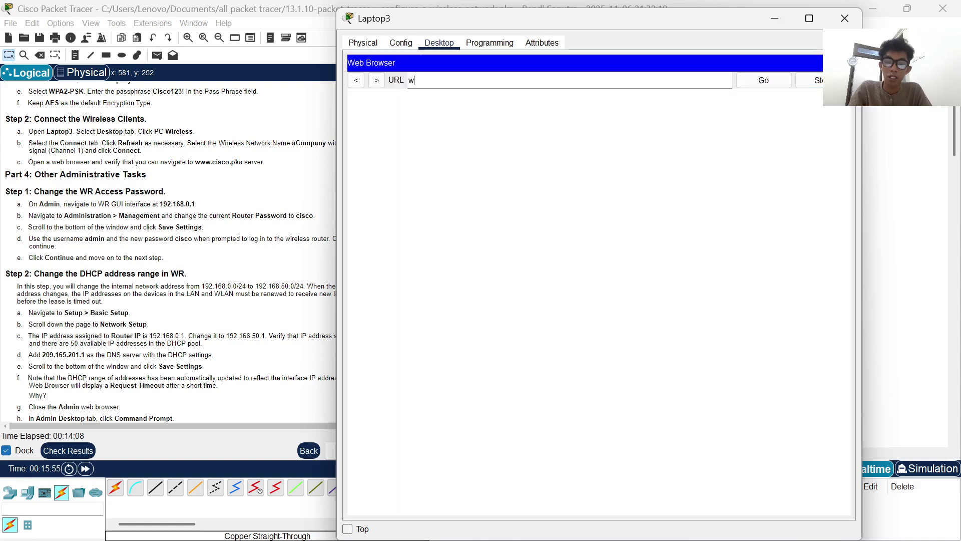
pyautogui.write('ww.cis')
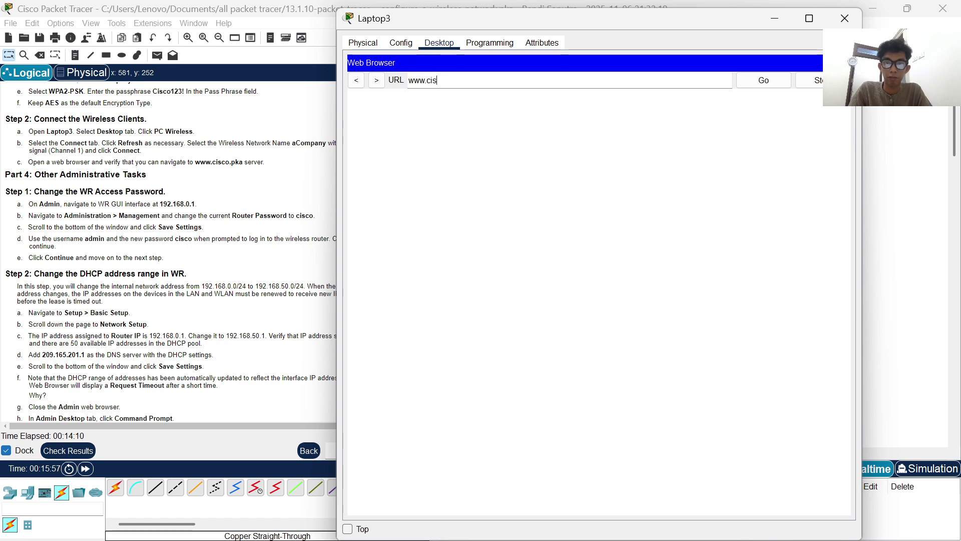
pyautogui.write('co.pka')
pyautogui.press('Return')
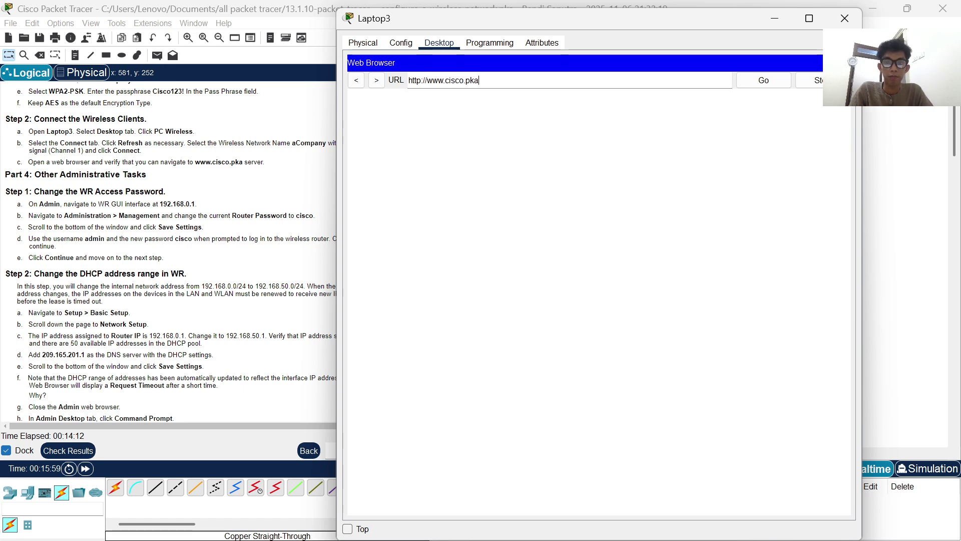
pyautogui.click(782, 24)
pyautogui.scroll(-4, 200, 251)
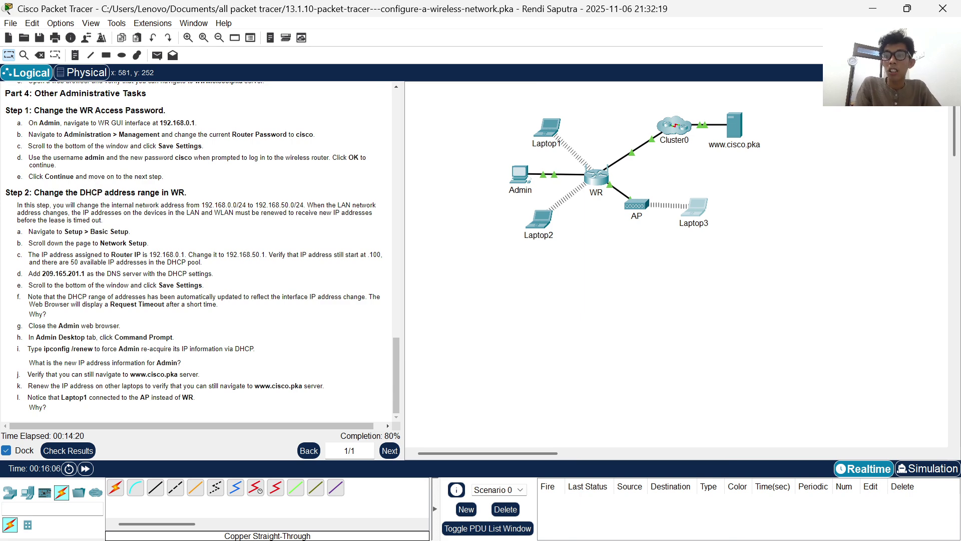
pyautogui.click(520, 172)
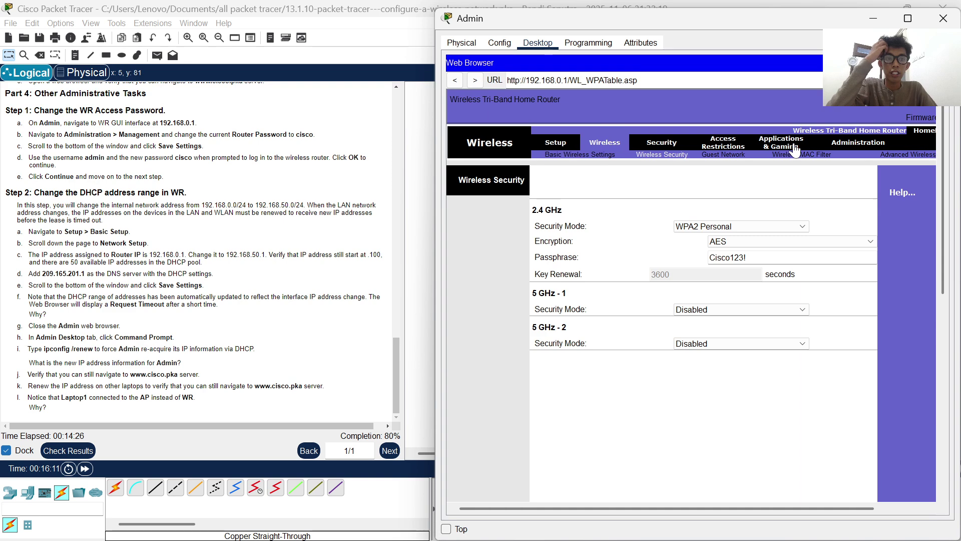
# - On the Administration Management page, replace the router access password in both password fields
pyautogui.hscroll(1, 826, 145)
pyautogui.click(855, 142)
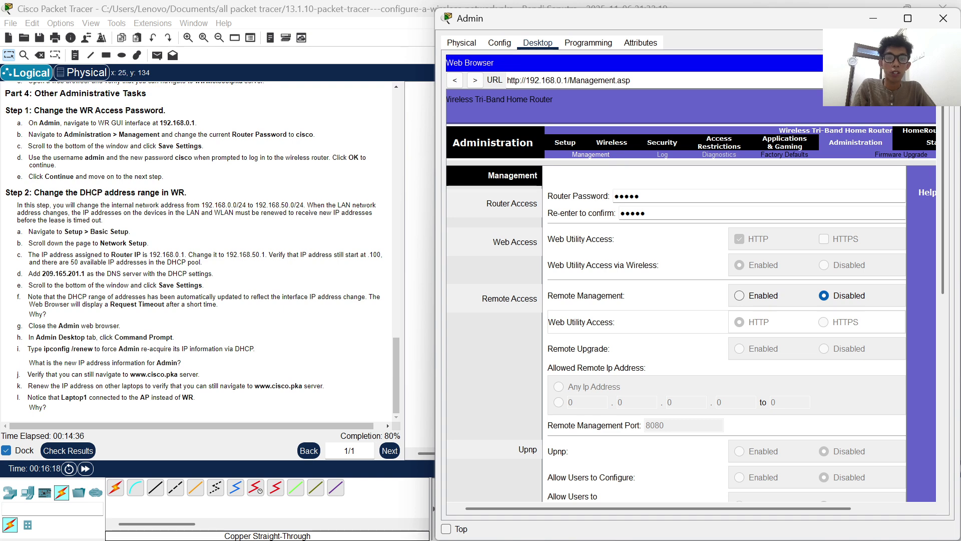
pyautogui.hotkey('ctrl', 'a')
pyautogui.press('BackSpace')
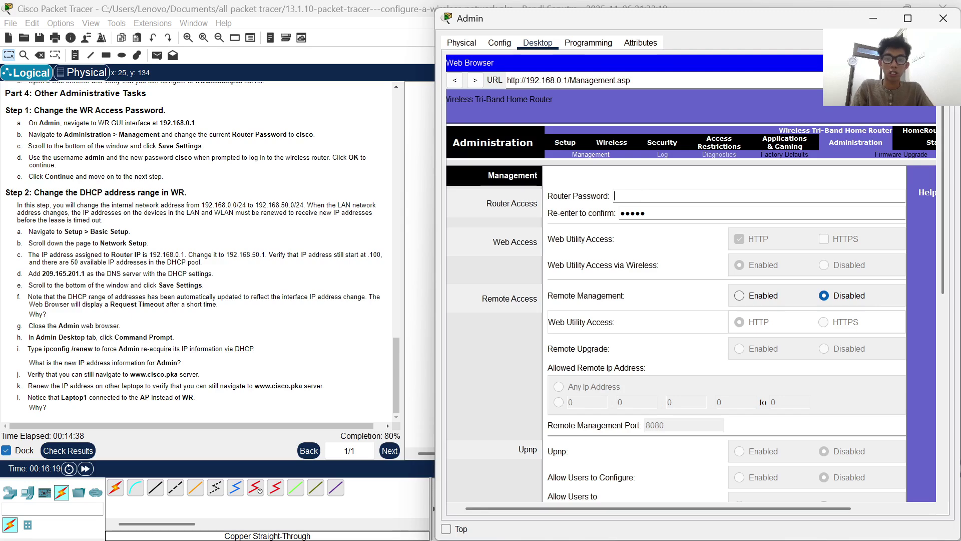
pyautogui.write('cis')
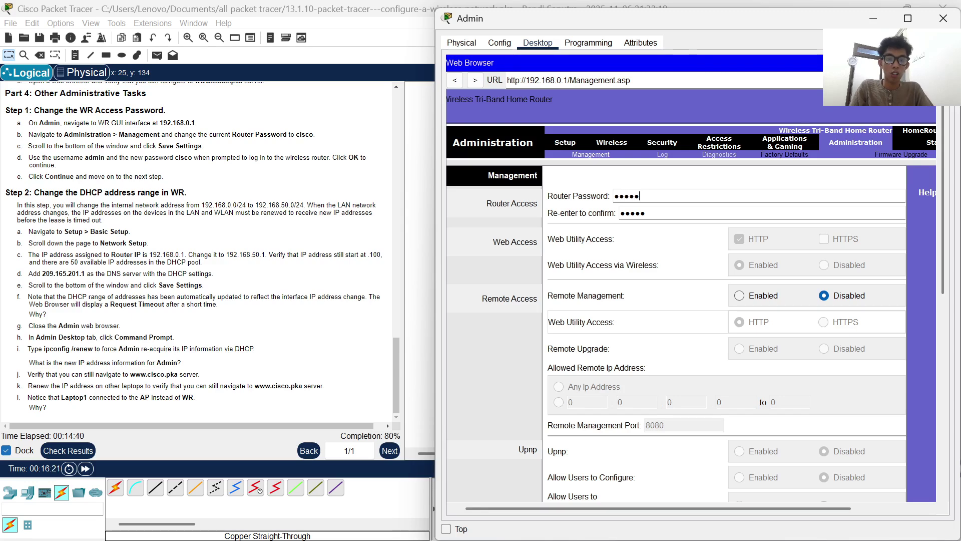
pyautogui.press('Tab')
pyautogui.press('BackSpace')
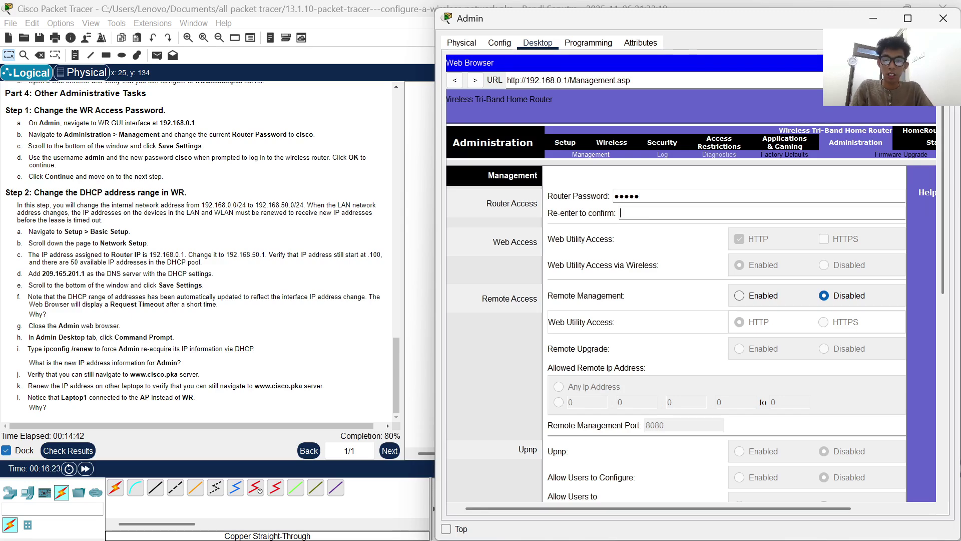
pyautogui.write('cis')
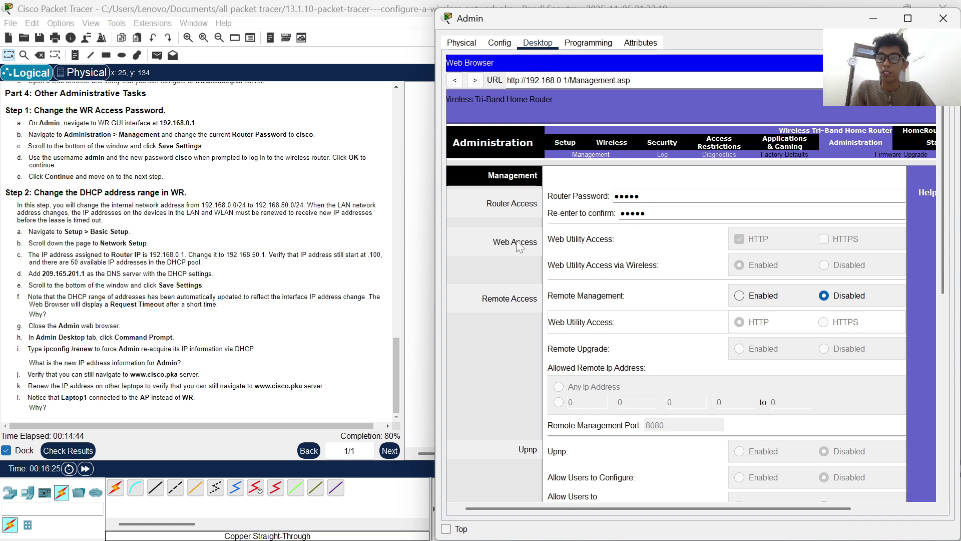
pyautogui.write('co')
# - Save the settings, log in at the Authorization prompt, and highlight the old address in the instructions
pyautogui.scroll(-10, 651, 350)
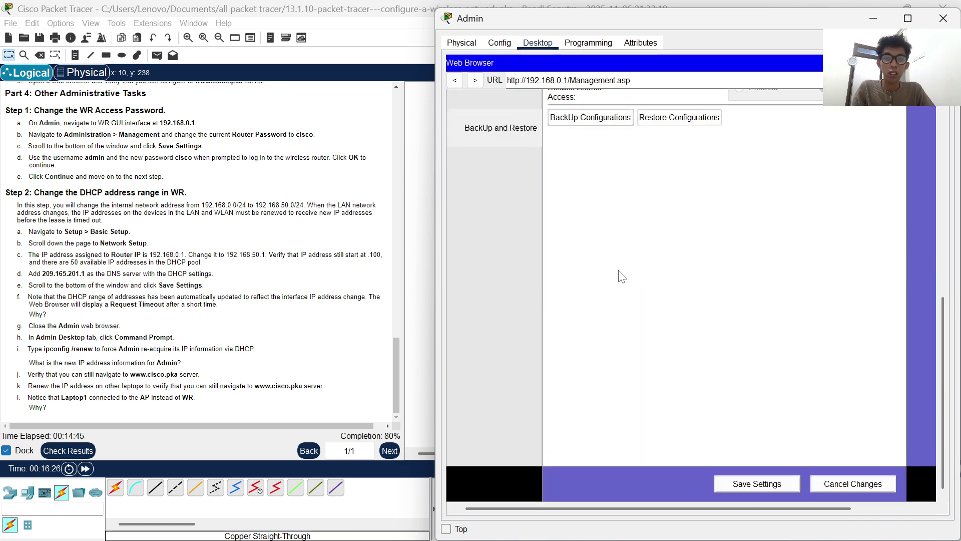
pyautogui.click(756, 493)
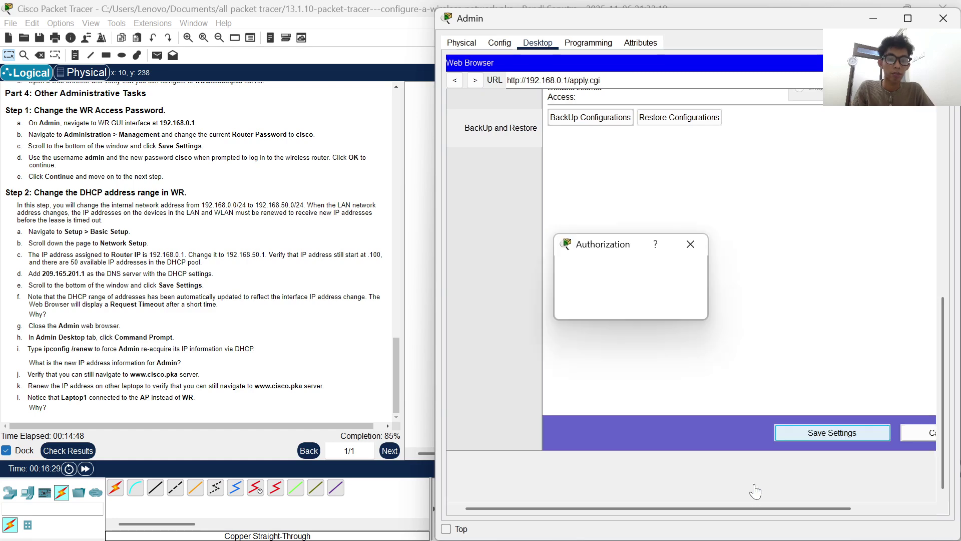
pyautogui.write('admin')
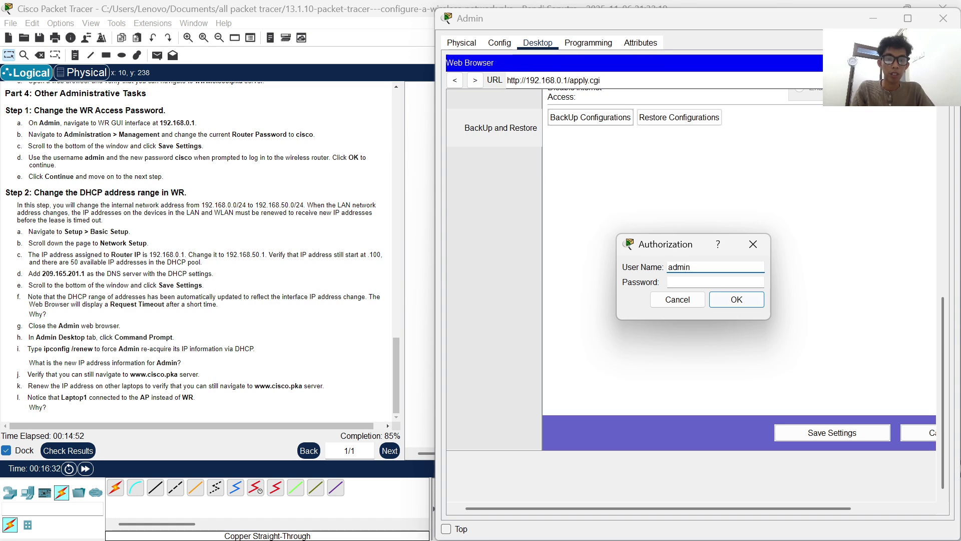
pyautogui.press('Tab')
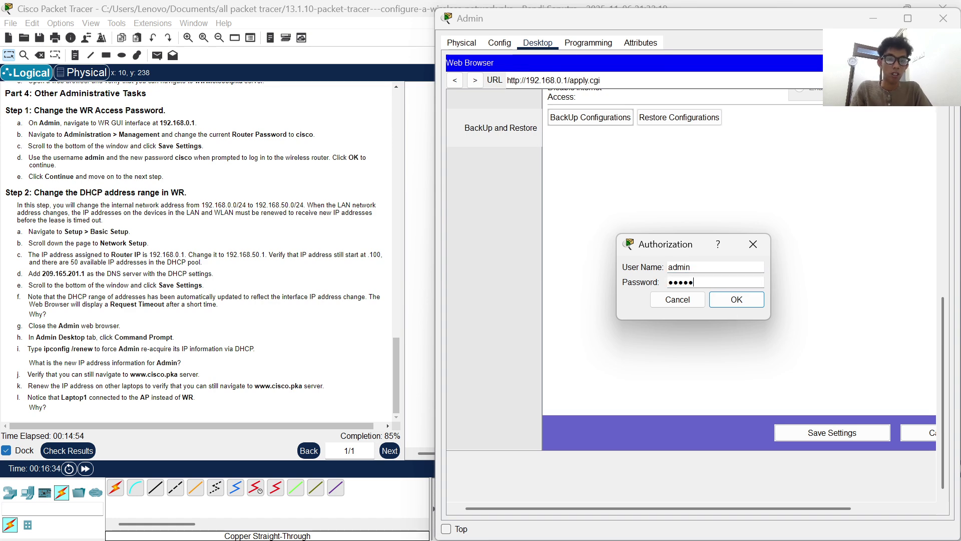
pyautogui.press('Return')
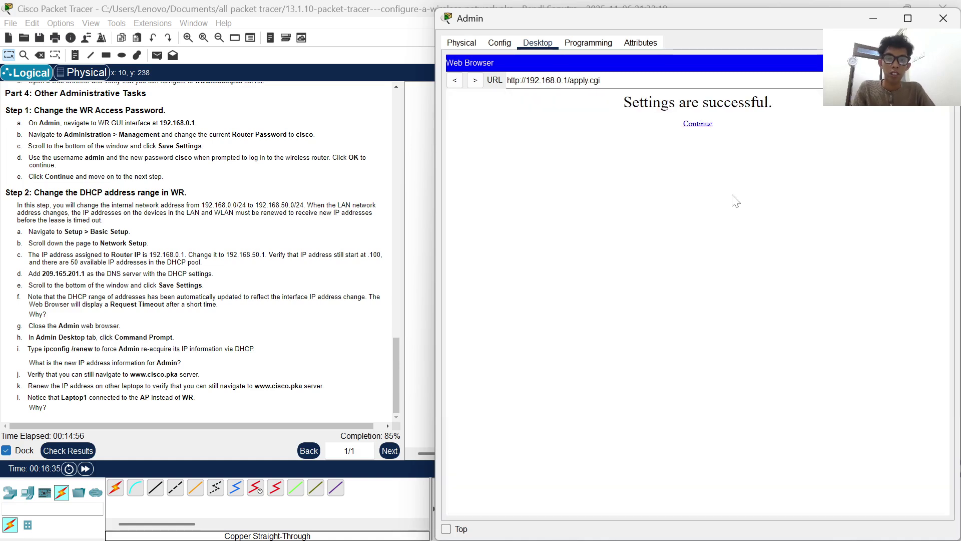
pyautogui.click(704, 128)
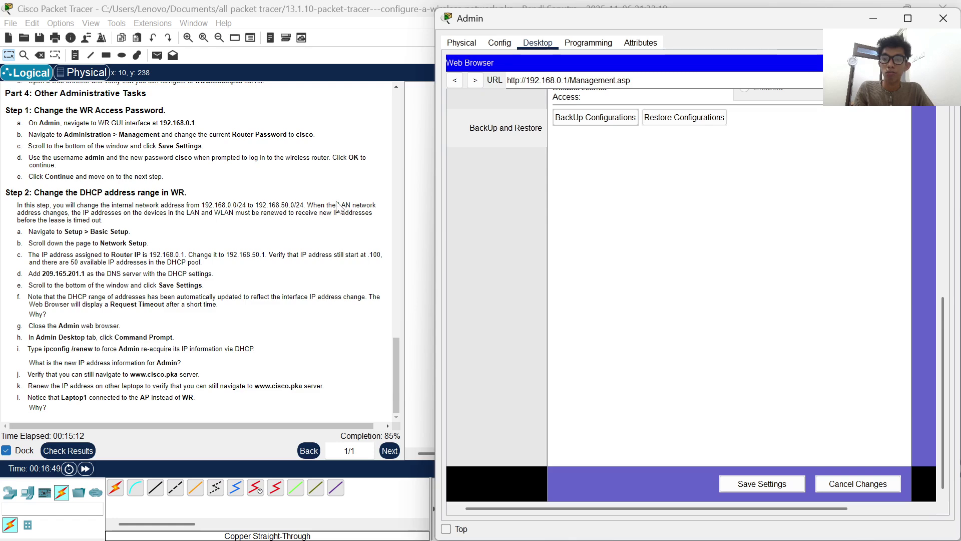
pyautogui.click(205, 205)
pyautogui.moveTo(205, 204); pyautogui.dragTo(233, 205)
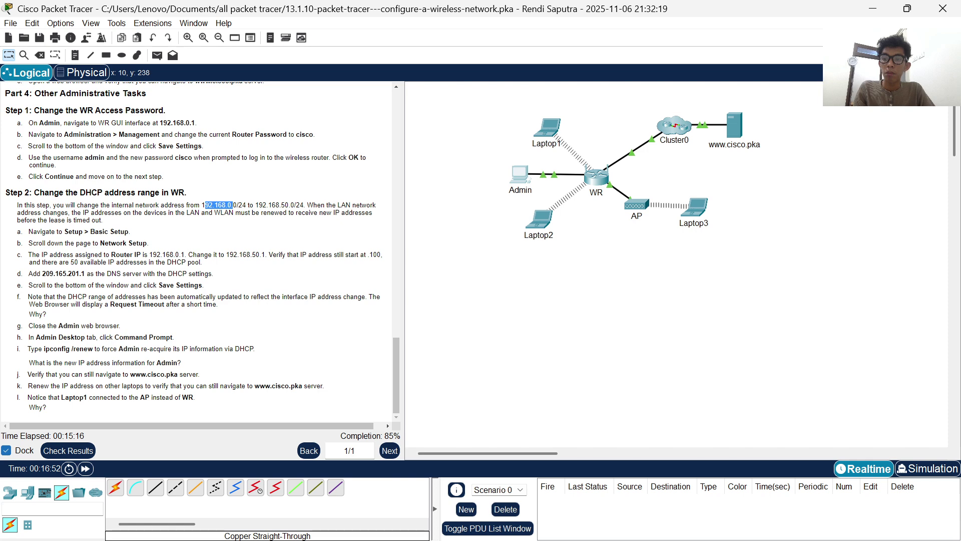
# - Highlight the new network address 192.168.50.0, then bring Admin's browser forward scrolled to the top
pyautogui.click(232, 205)
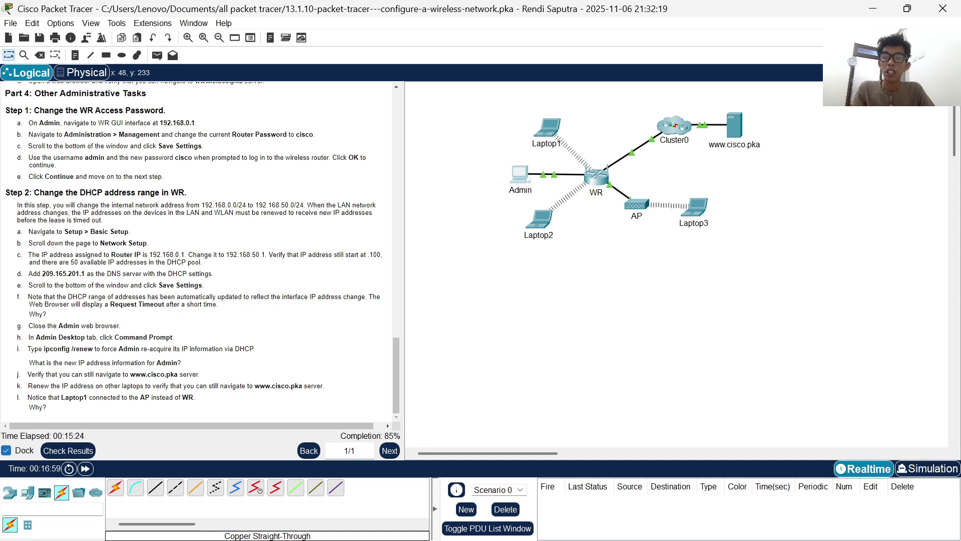
pyautogui.moveTo(253, 205); pyautogui.dragTo(294, 205)
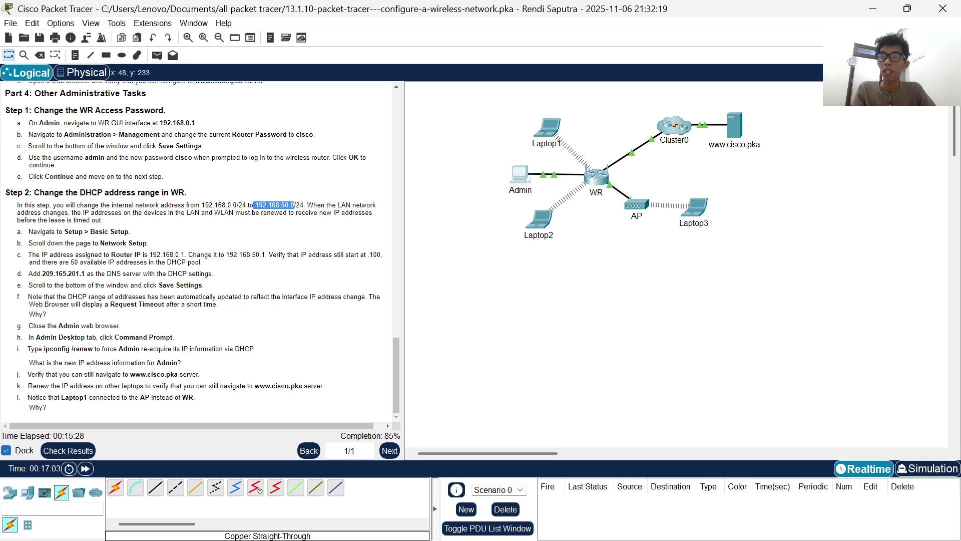
pyautogui.click(525, 177)
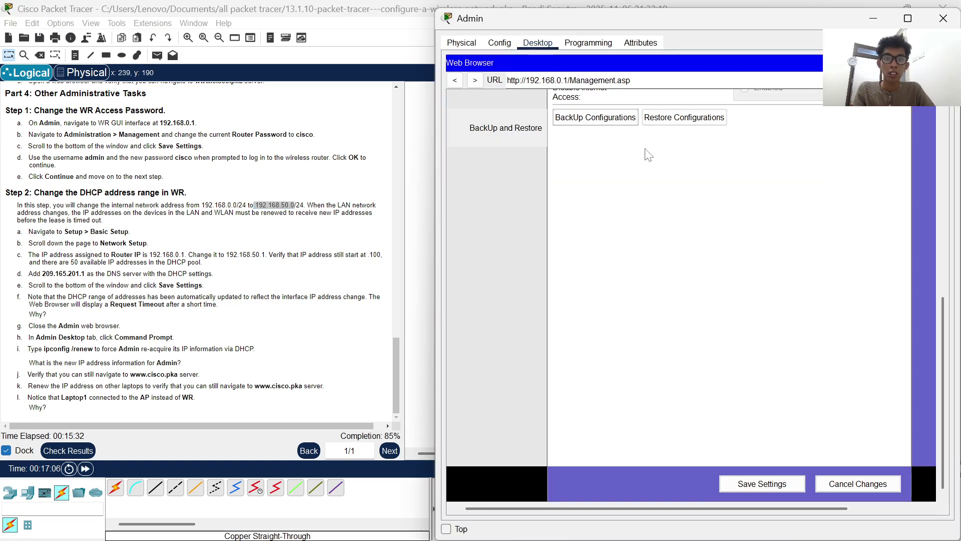
pyautogui.scroll(10, 649, 155)
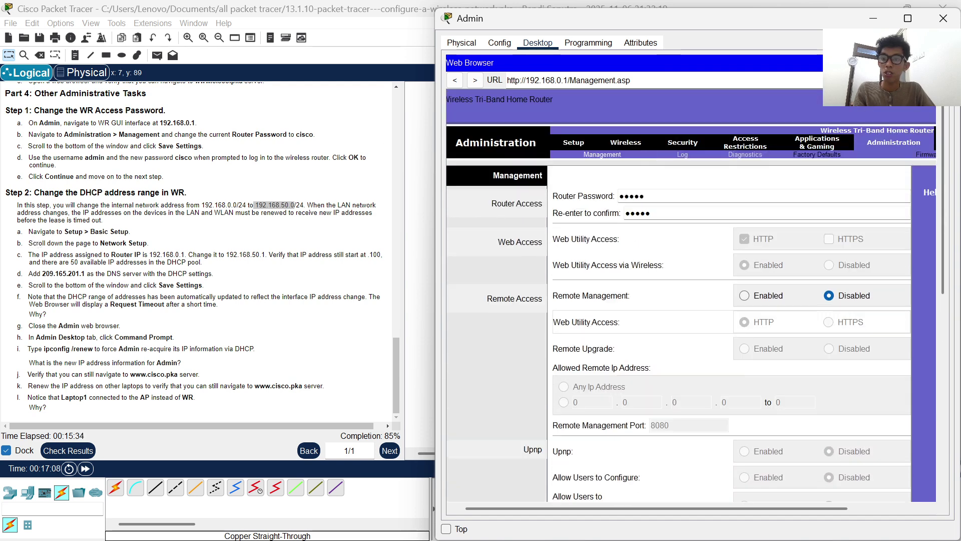
# - In Basic Setup, change the Router IP to 192.168.50.1 and Maximum DHCP users from 28 to 50
pyautogui.click(574, 142)
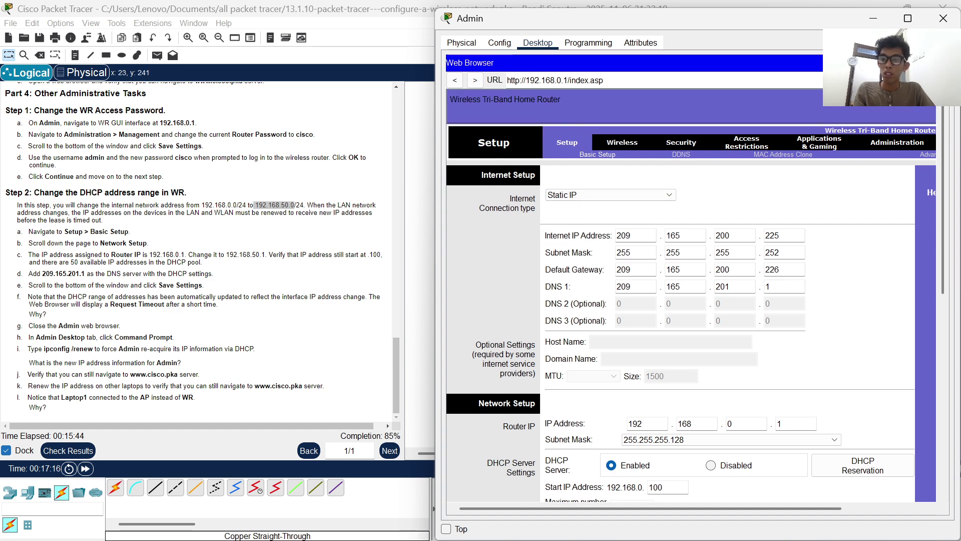
pyautogui.scroll(-3, 604, 325)
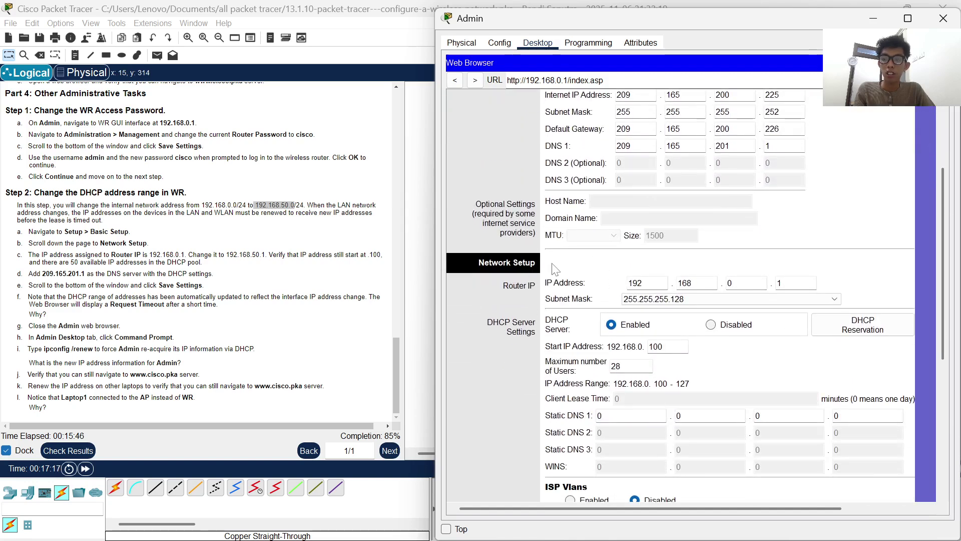
pyautogui.scroll(-4, 555, 268)
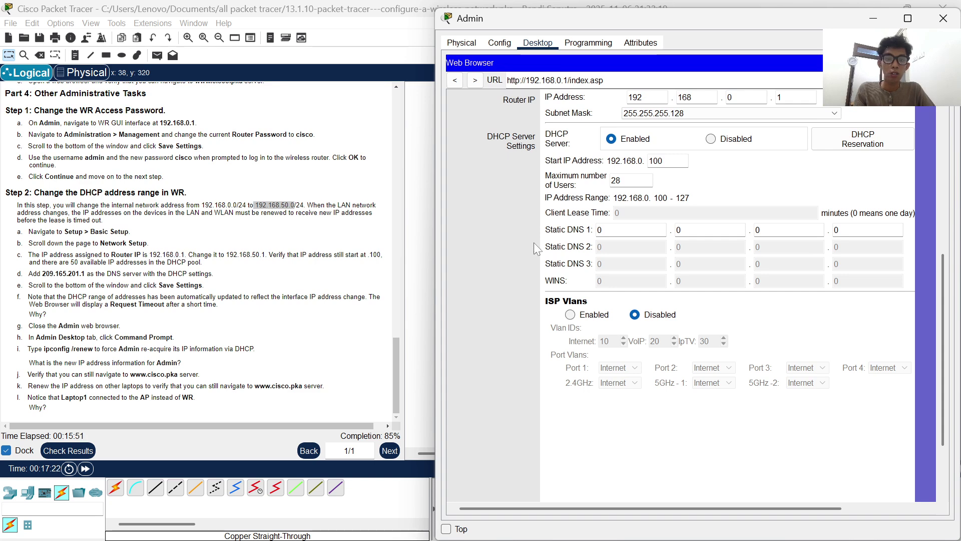
pyautogui.scroll(1, 636, 220)
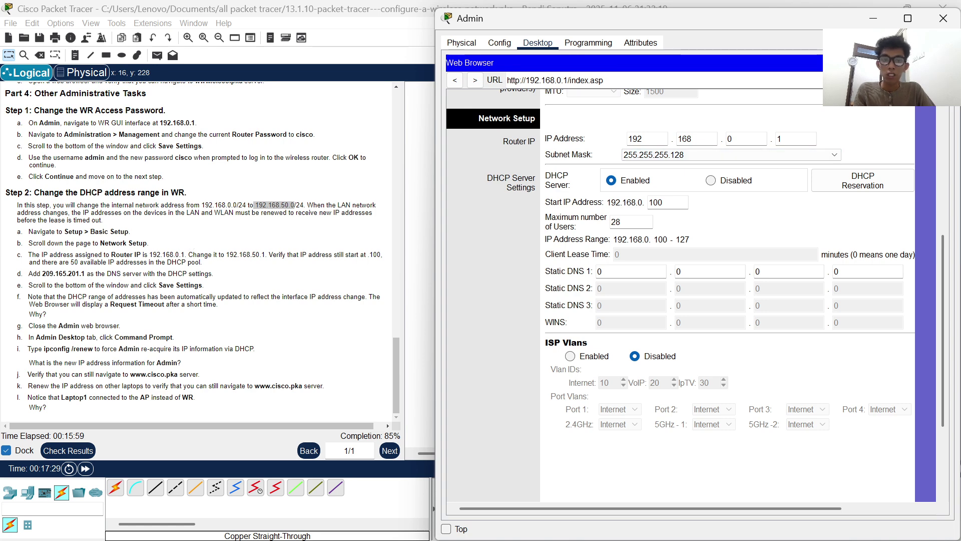
pyautogui.click(746, 138)
pyautogui.press('BackSpace')
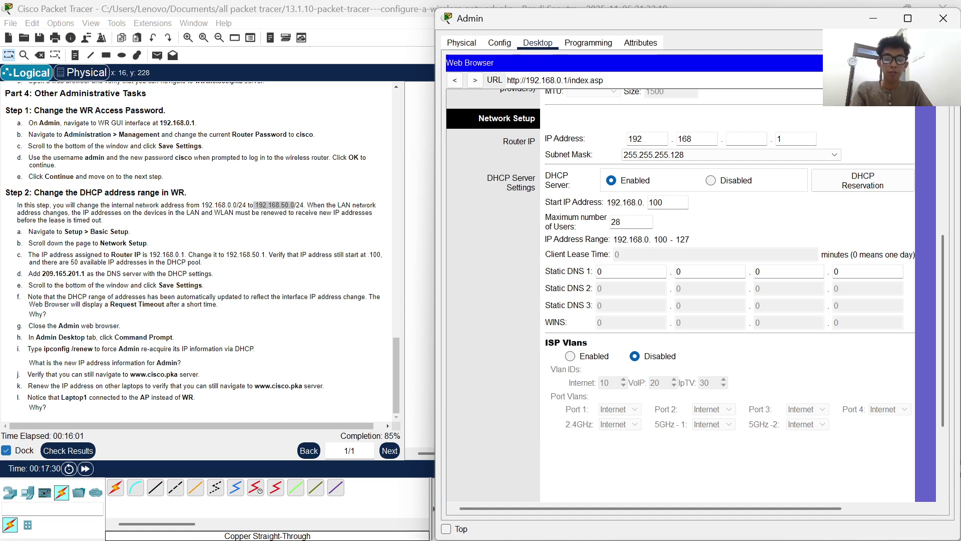
pyautogui.write('50')
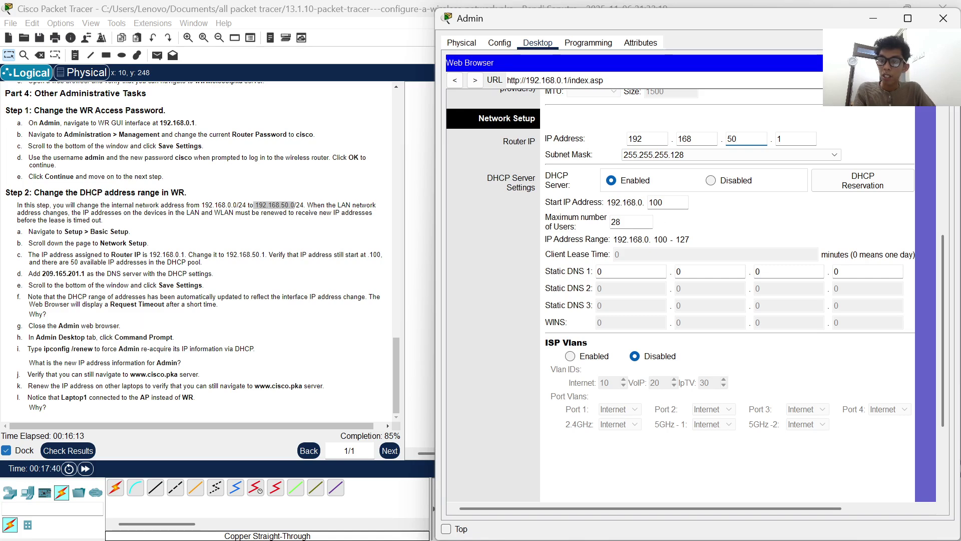
pyautogui.doubleClick(616, 222)
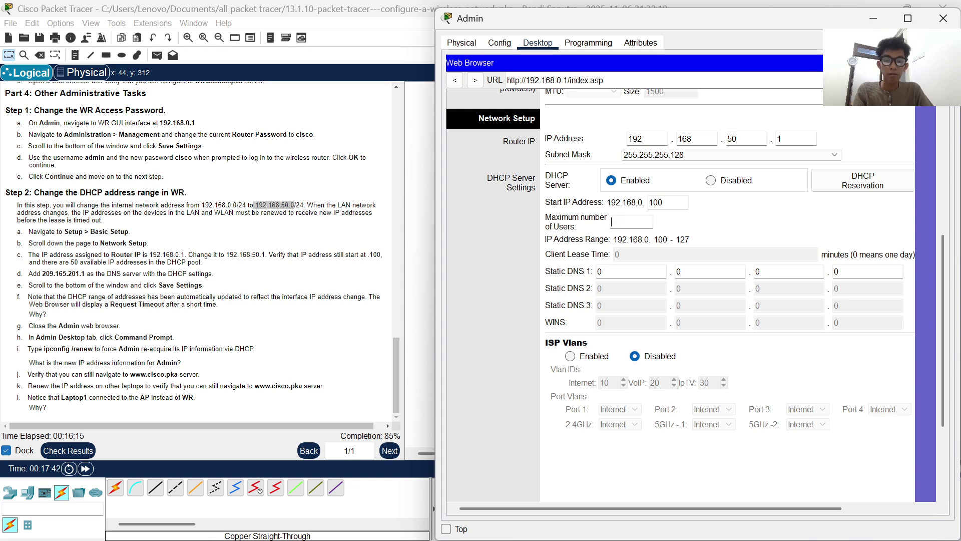
pyautogui.write('50')
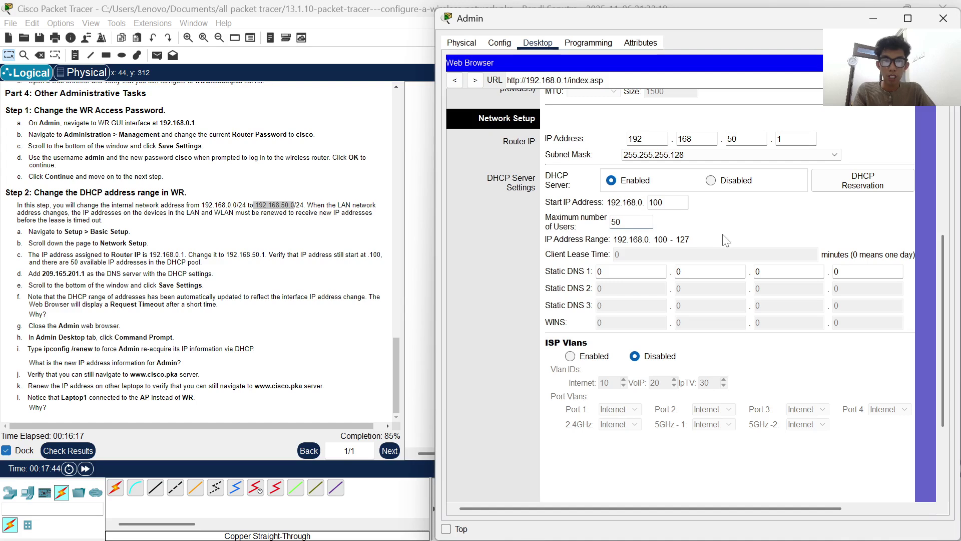
pyautogui.scroll(-1, 681, 240)
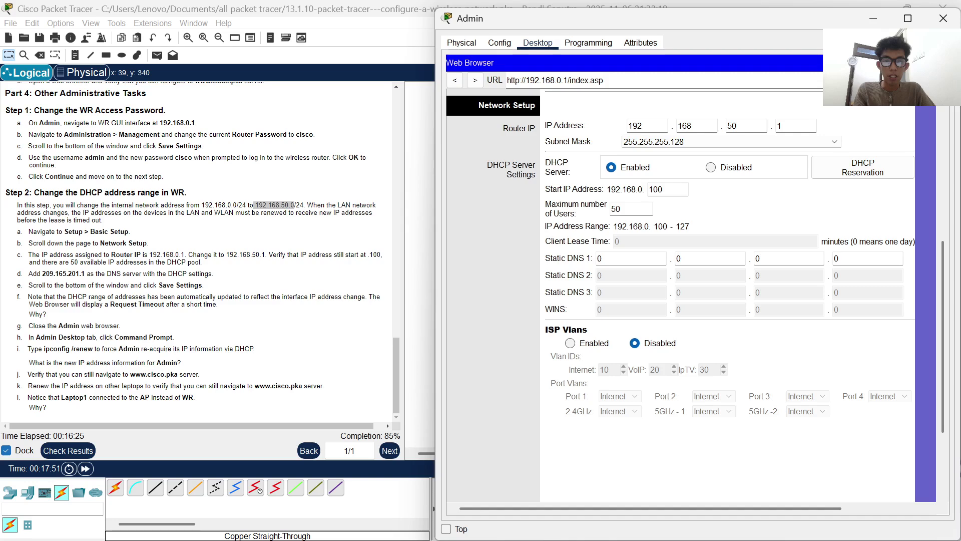
pyautogui.scroll(9, 696, 269)
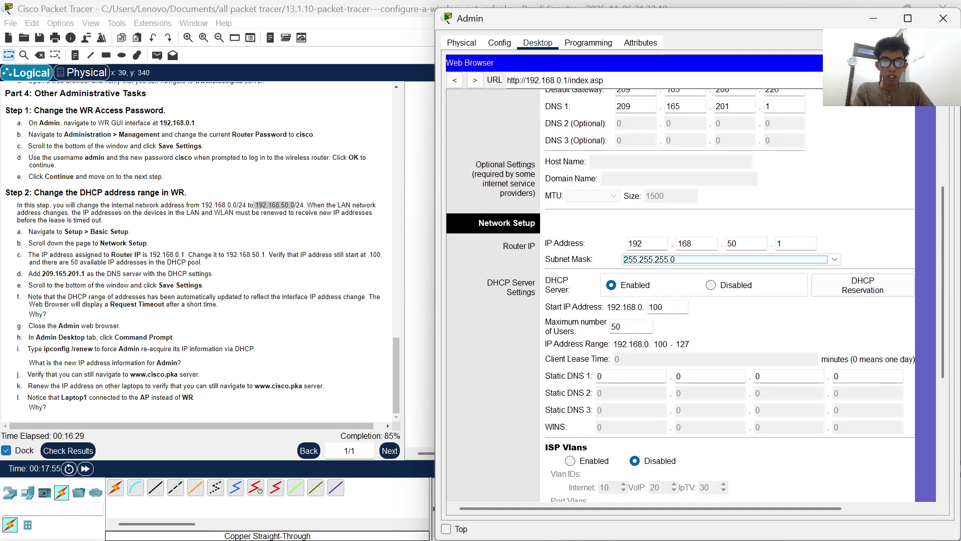
# - Enter 209.165.201.1 as the Static DNS 1 server
pyautogui.click(631, 376)
pyautogui.write('209')
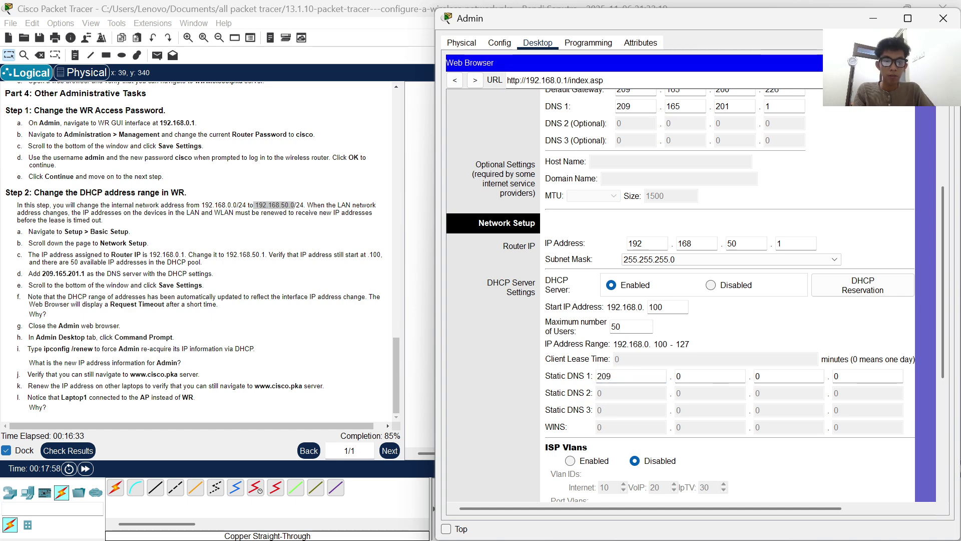
pyautogui.press('Tab')
pyautogui.write('16')
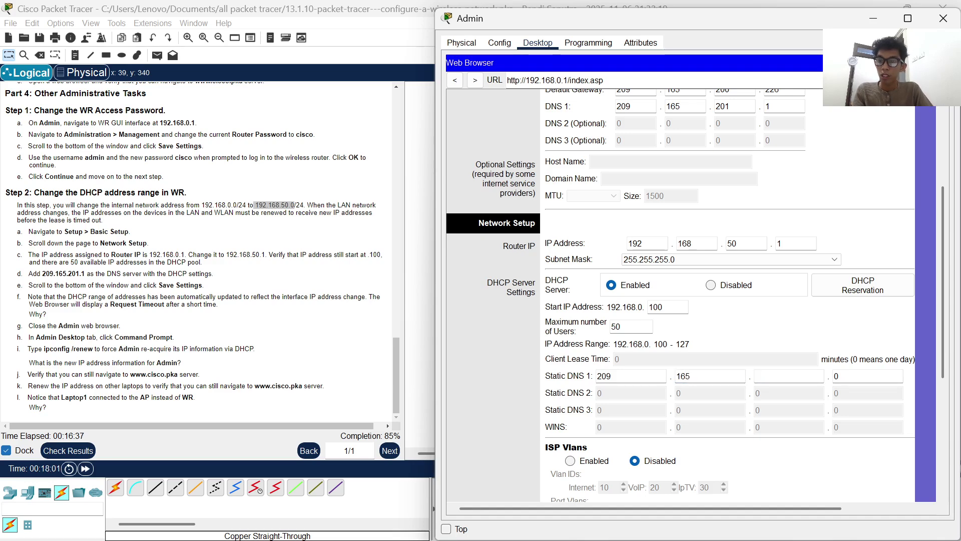
pyautogui.write('10')
pyautogui.press('BackSpace')
pyautogui.press('BackSpace')
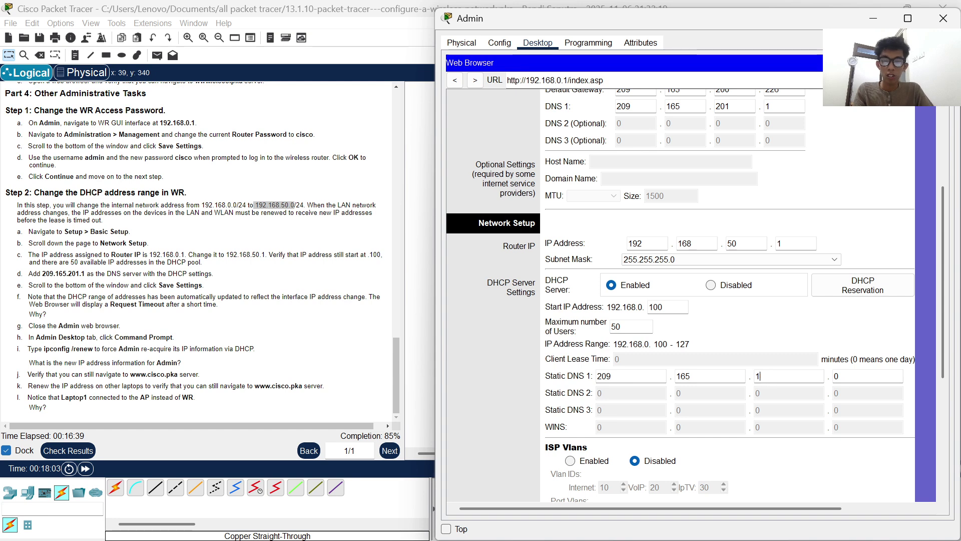
pyautogui.write('20')
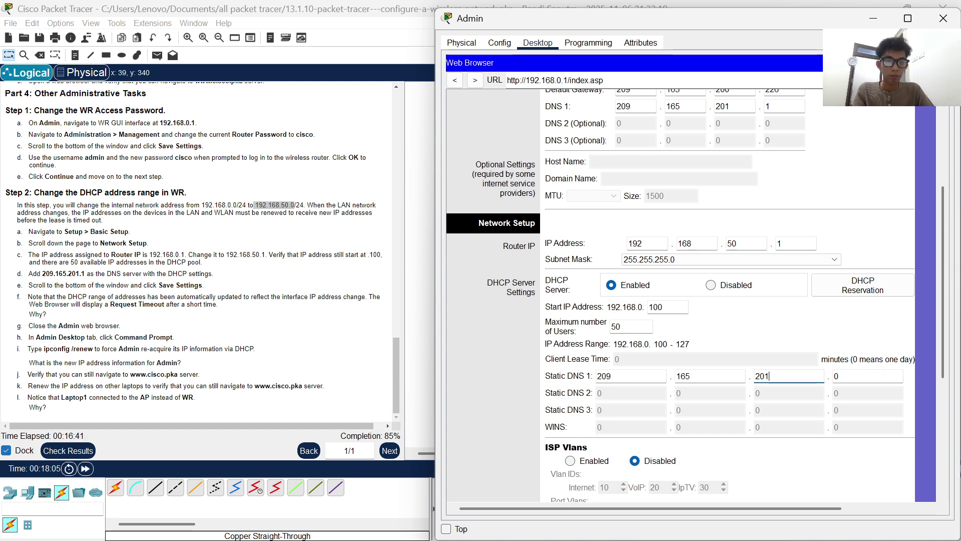
pyautogui.press('Tab')
pyautogui.write('1')
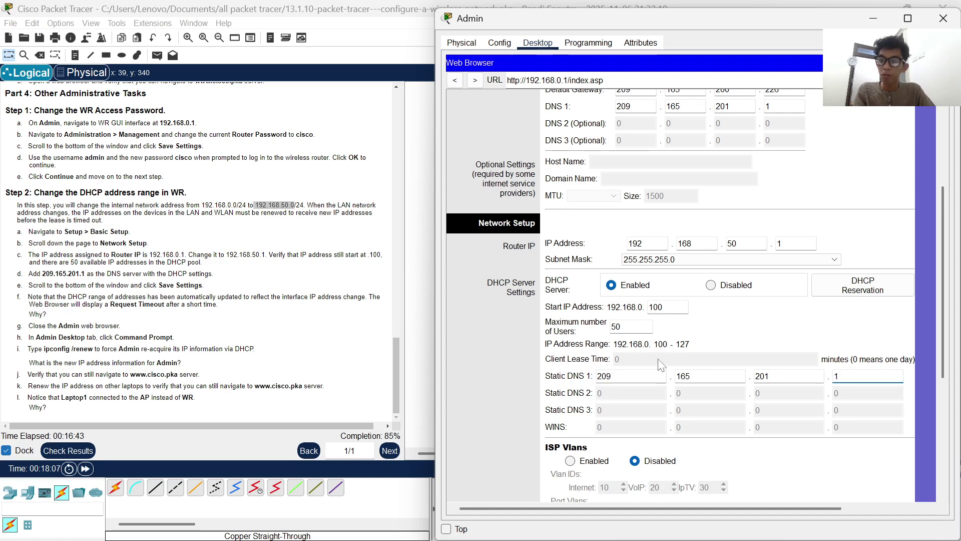
# - Save the new LAN, DHCP and DNS settings with Save Settings, applied twice
pyautogui.scroll(-3, 660, 365)
pyautogui.scroll(-1, 660, 365)
pyautogui.scroll(-1, 814, 380)
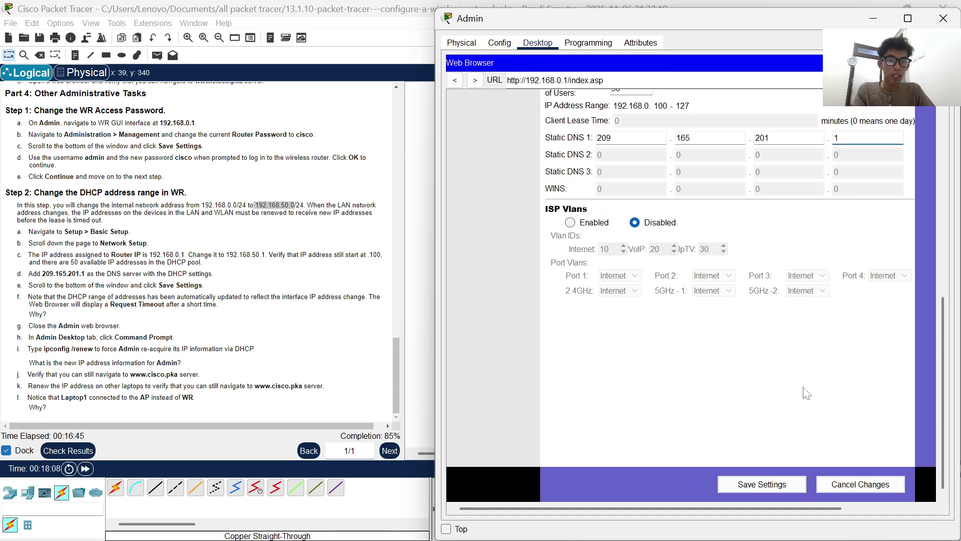
pyautogui.click(762, 485)
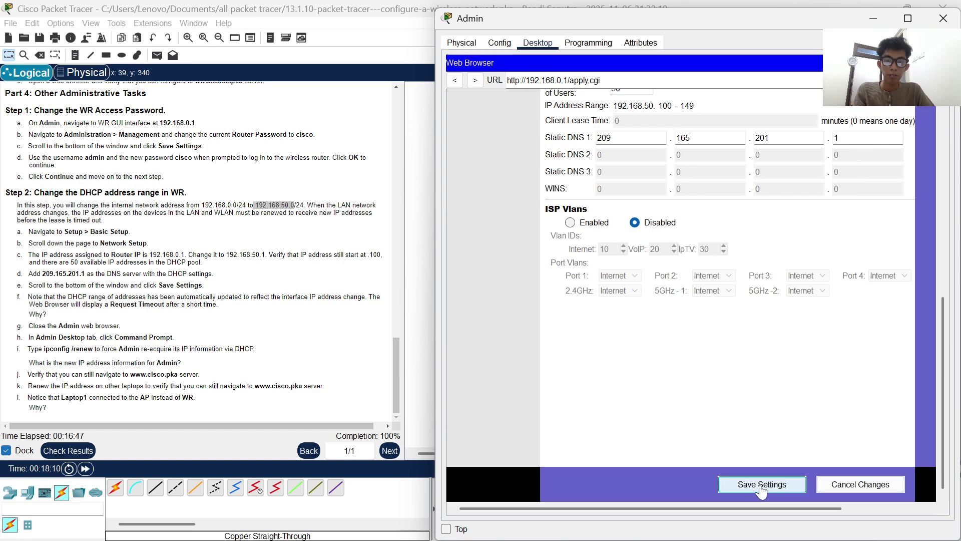
pyautogui.scroll(7, 805, 385)
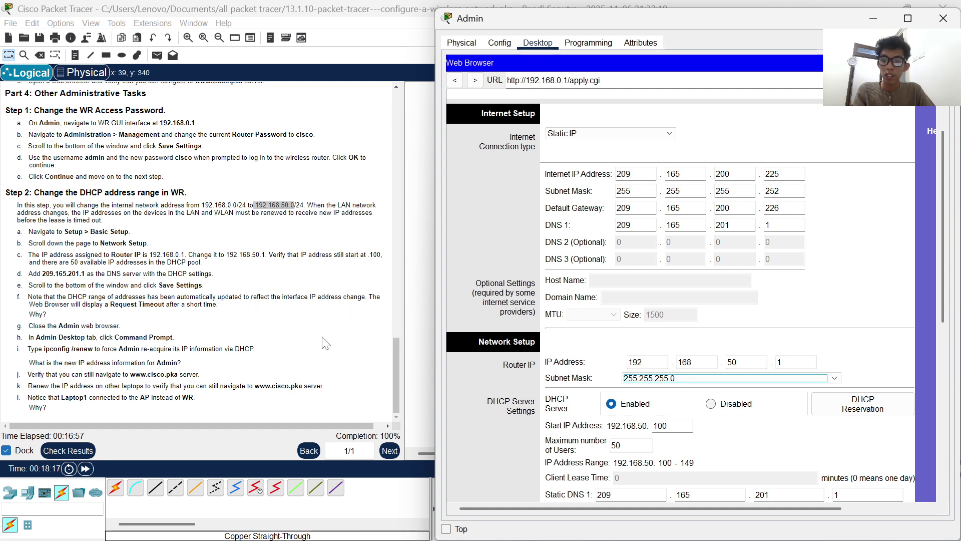
pyautogui.scroll(-5, 536, 320)
pyautogui.scroll(-4, 601, 302)
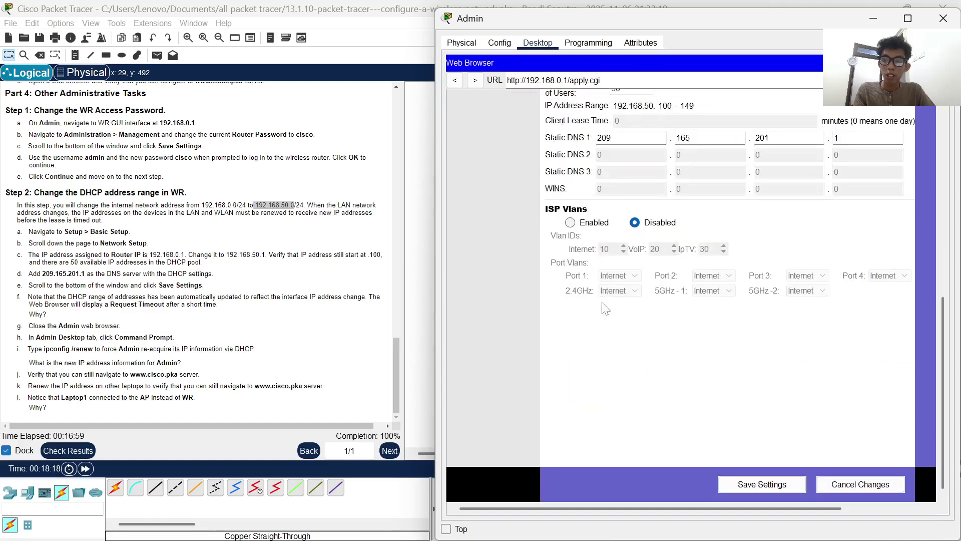
pyautogui.click(808, 486)
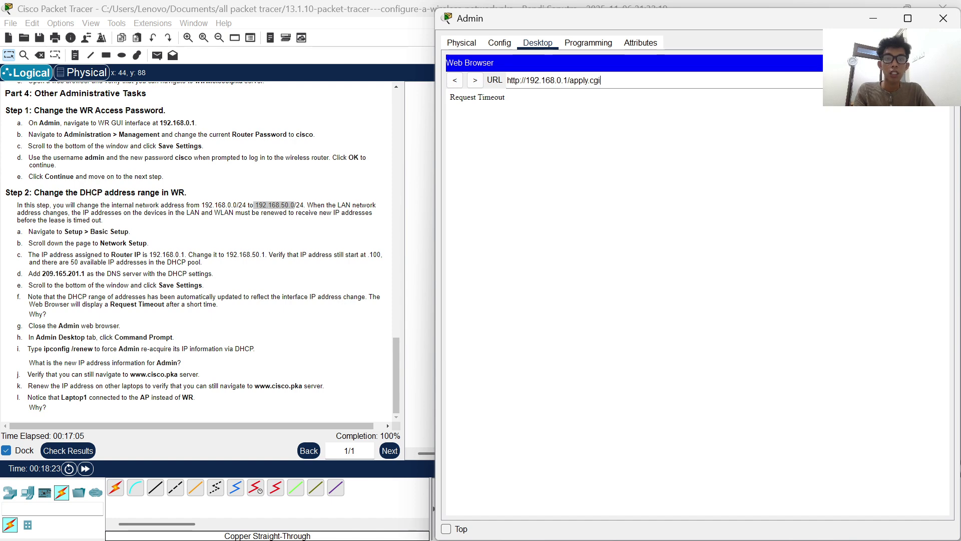
pyautogui.doubleClick(595, 80)
pyautogui.press('BackSpace')
pyautogui.press('BackSpace')
pyautogui.press('BackSpace')
pyautogui.press('BackSpace')
pyautogui.press('BackSpace')
pyautogui.press('BackSpace')
pyautogui.press('BackSpace')
pyautogui.press('BackSpace')
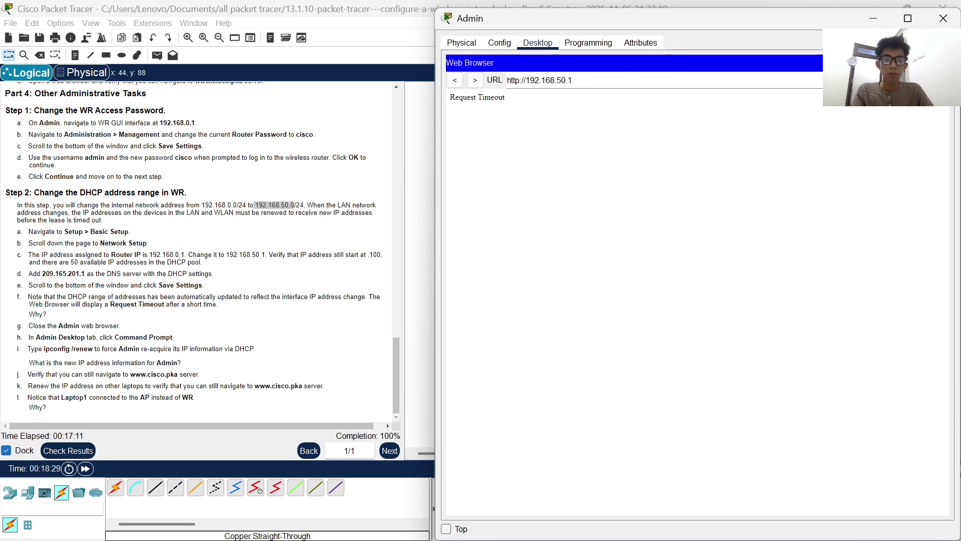
pyautogui.press('Return')
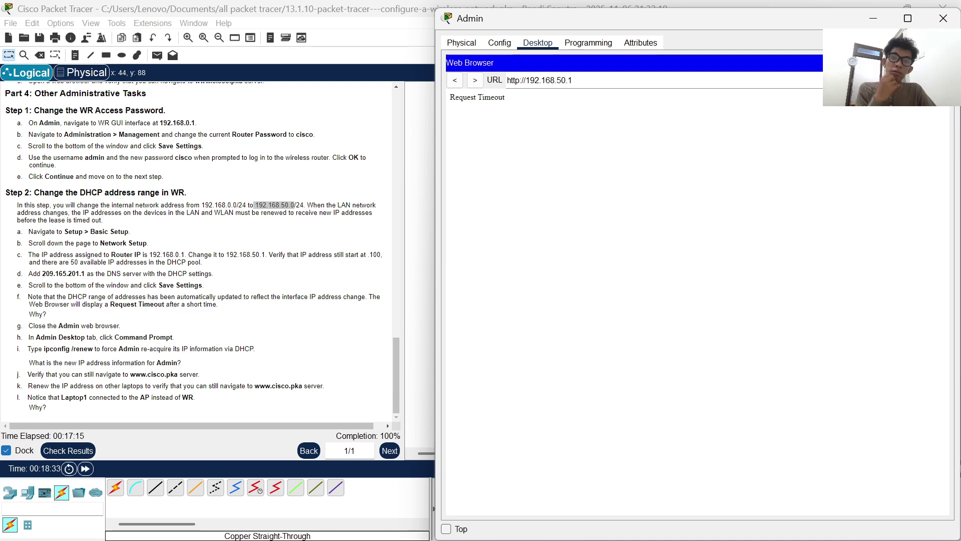
pyautogui.click(526, 80)
pyautogui.press('BackSpace')
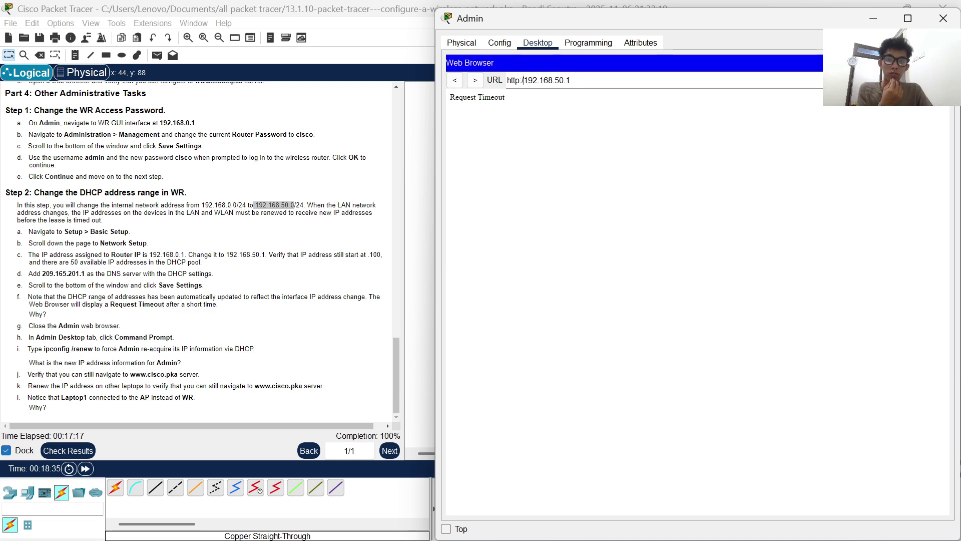
pyautogui.press('BackSpace')
pyautogui.press('BackSpace')
pyautogui.press('BackSpace')
pyautogui.press('BackSpace')
pyautogui.press('BackSpace')
pyautogui.press('BackSpace')
pyautogui.press('Return')
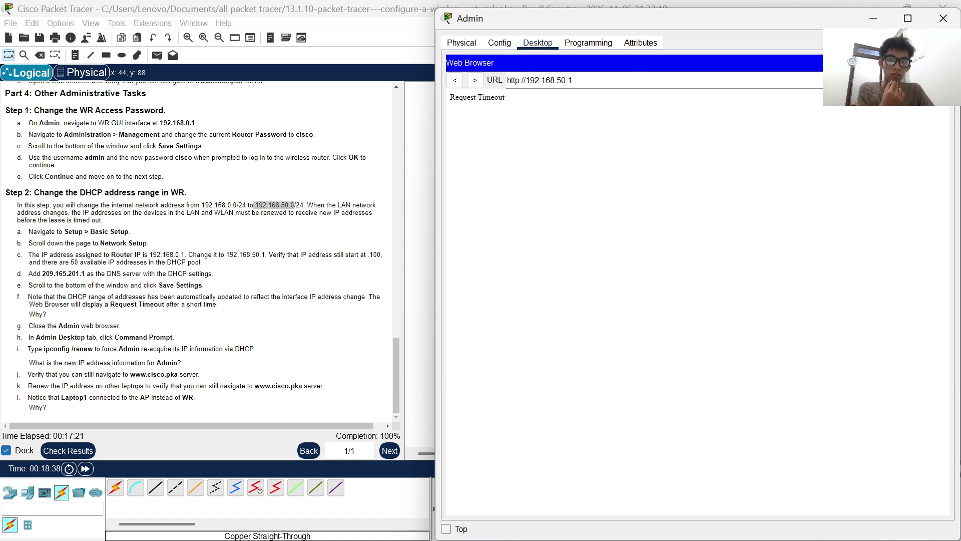
pyautogui.moveTo(434, 7); pyautogui.dragTo(416, 42)
pyautogui.moveTo(566, 54); pyautogui.dragTo(464, 29)
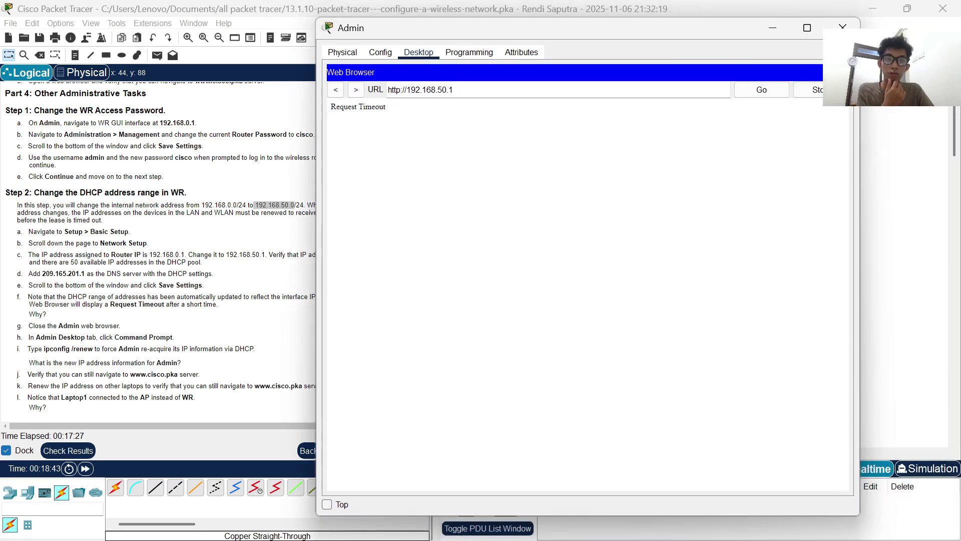
# - Close the Web Browser, then minimize the frozen Admin window and close it from the taskbar
pyautogui.click(844, 72)
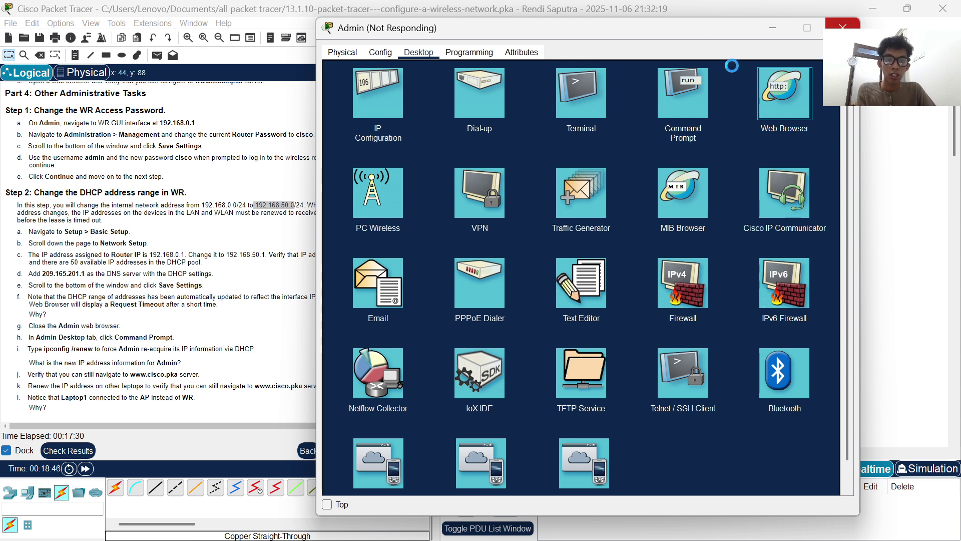
pyautogui.click(774, 27)
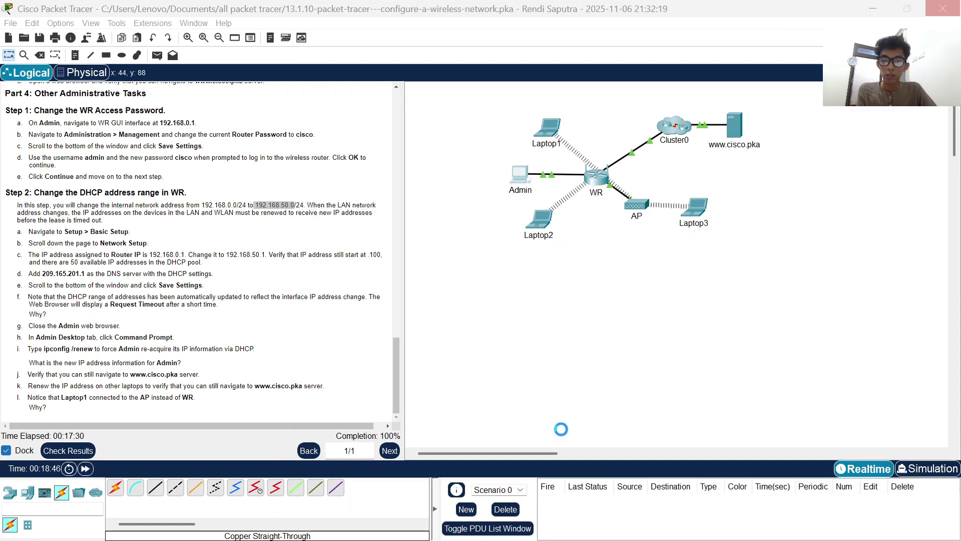
pyautogui.moveTo(572, 522)
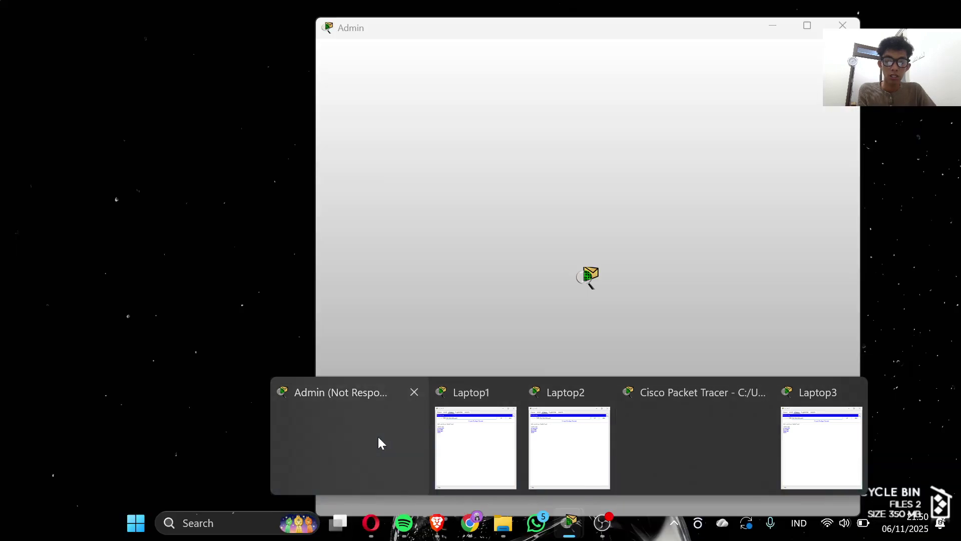
pyautogui.click(414, 392)
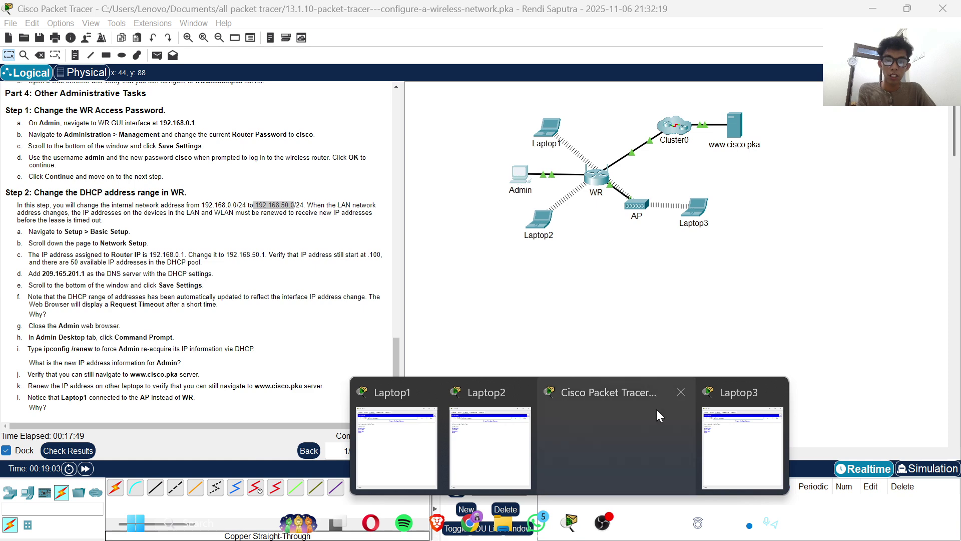
# - Open Admin, dismiss the Dial-up No Modem warning, minimize, and reopen Admin's Desktop
pyautogui.click(521, 185)
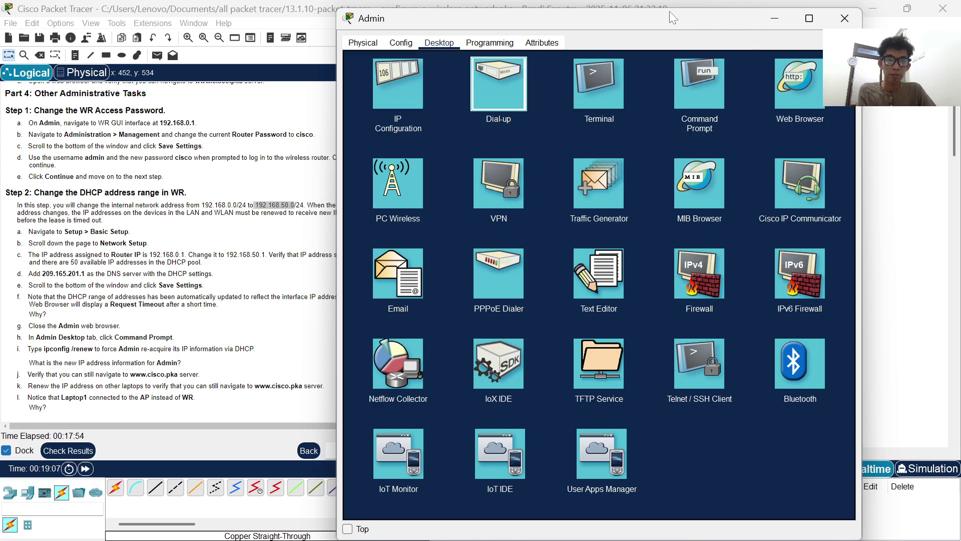
pyautogui.click(499, 83)
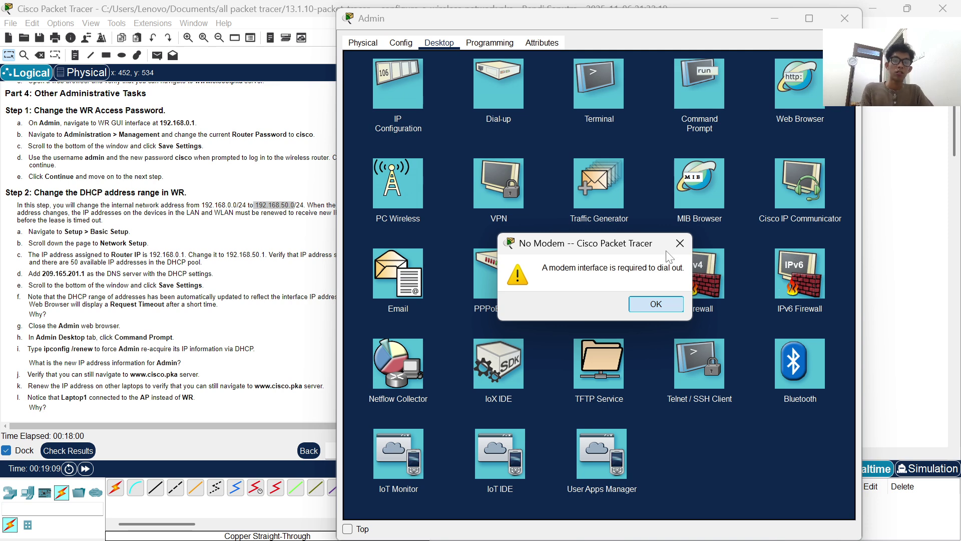
pyautogui.click(655, 302)
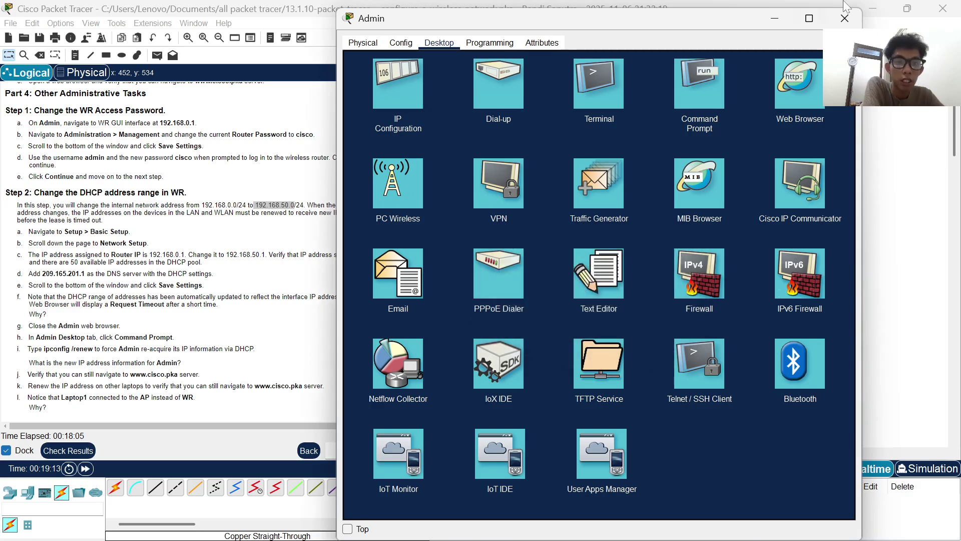
pyautogui.click(780, 16)
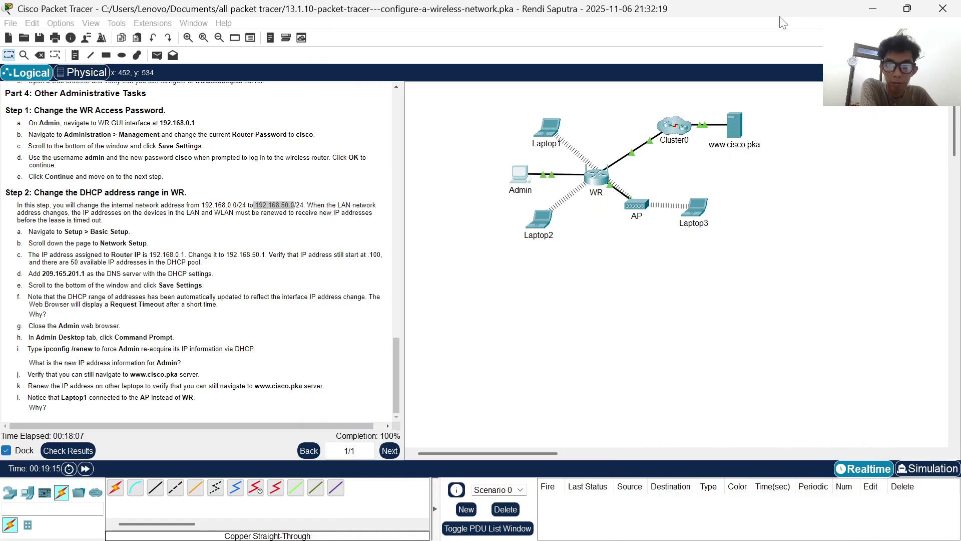
pyautogui.click(515, 179)
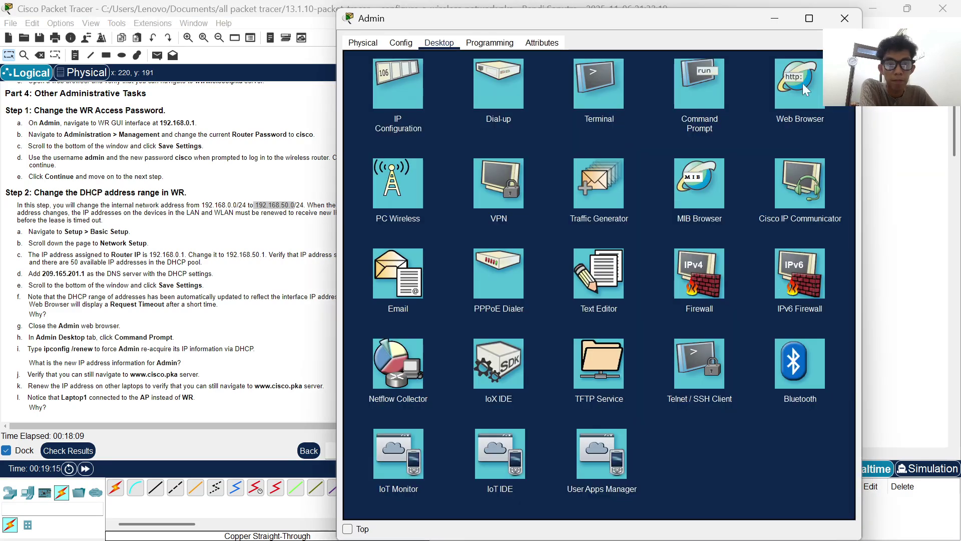
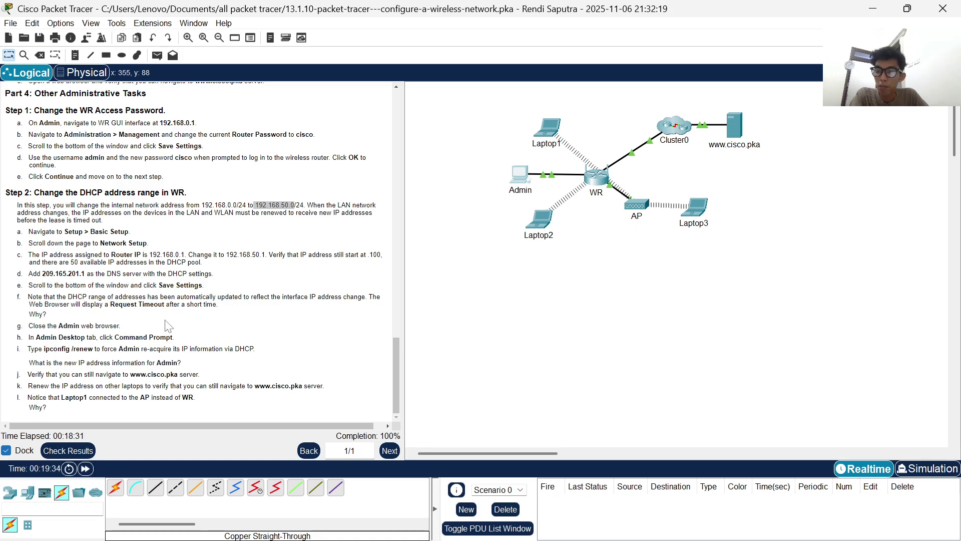
pyautogui.click(519, 176)
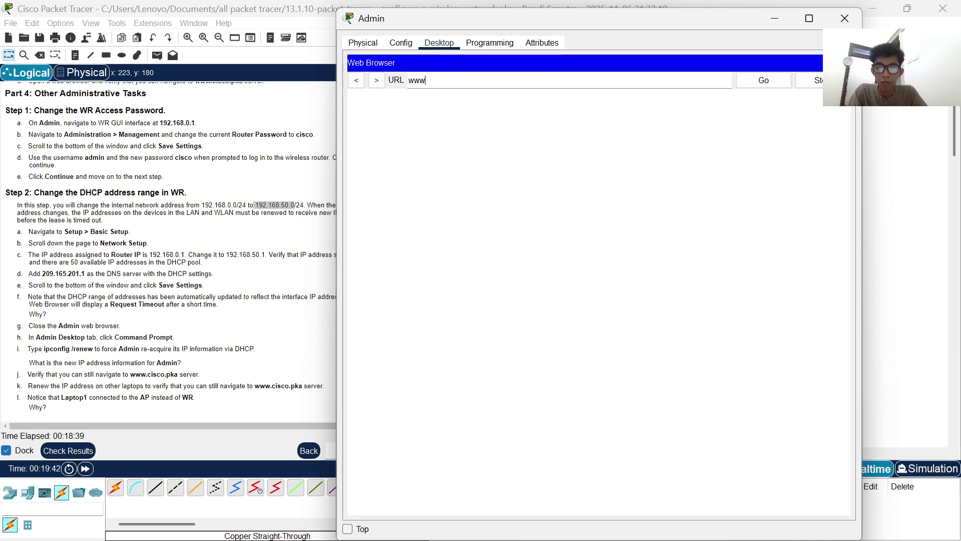
pyautogui.press('BackSpace')
pyautogui.press('BackSpace')
pyautogui.write('192.168.50.1')
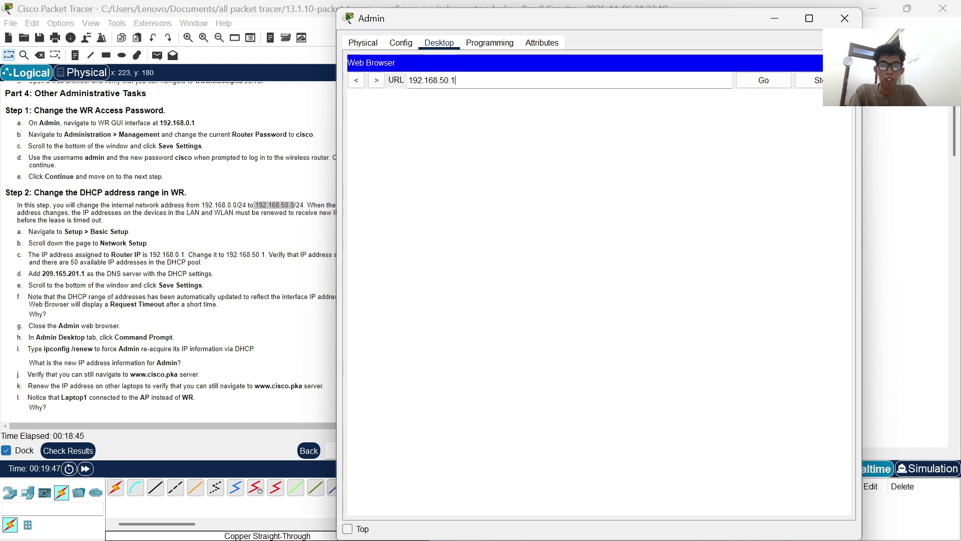
pyautogui.press('Return')
# - Log in as admin with the router password, get Unauthorized Access, and close the browser
pyautogui.write('admin')
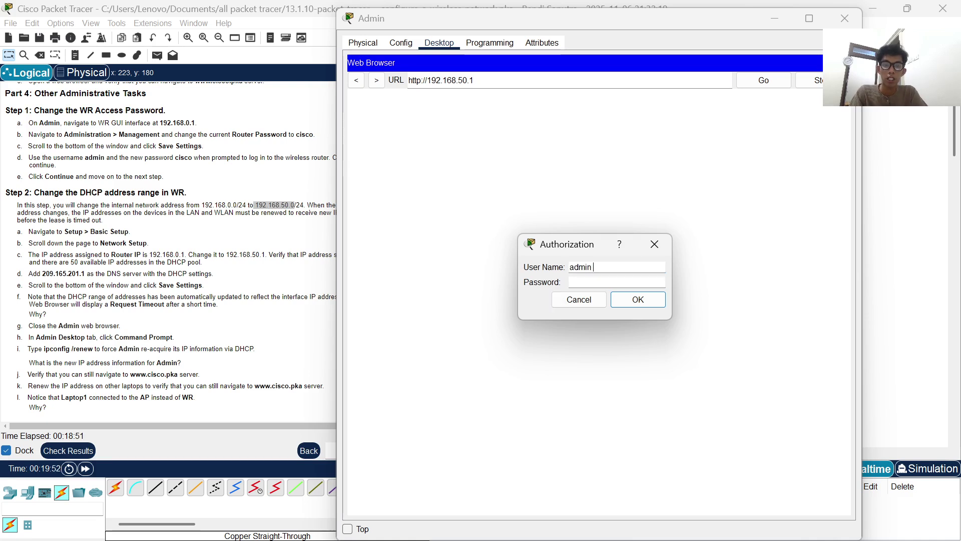
pyautogui.click(616, 282)
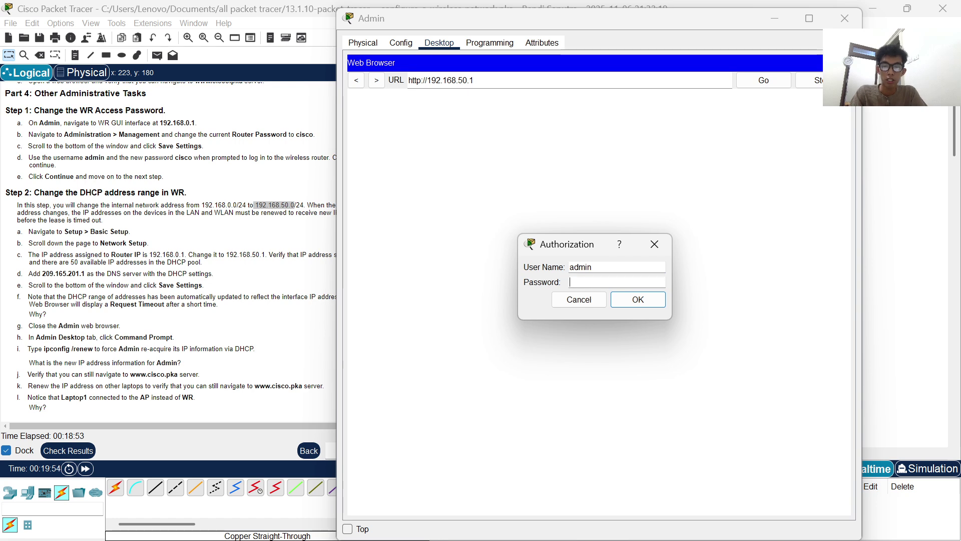
pyautogui.write('cisco')
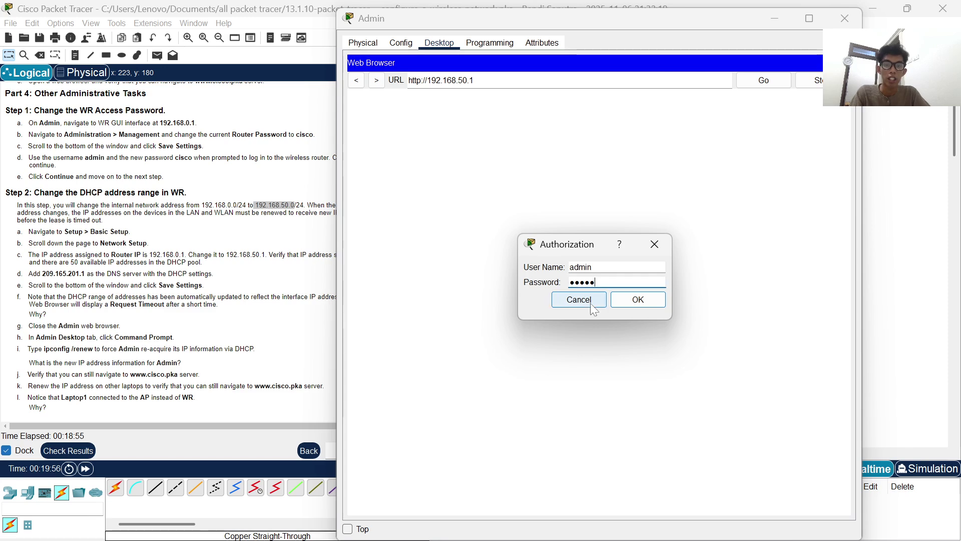
pyautogui.click(591, 302)
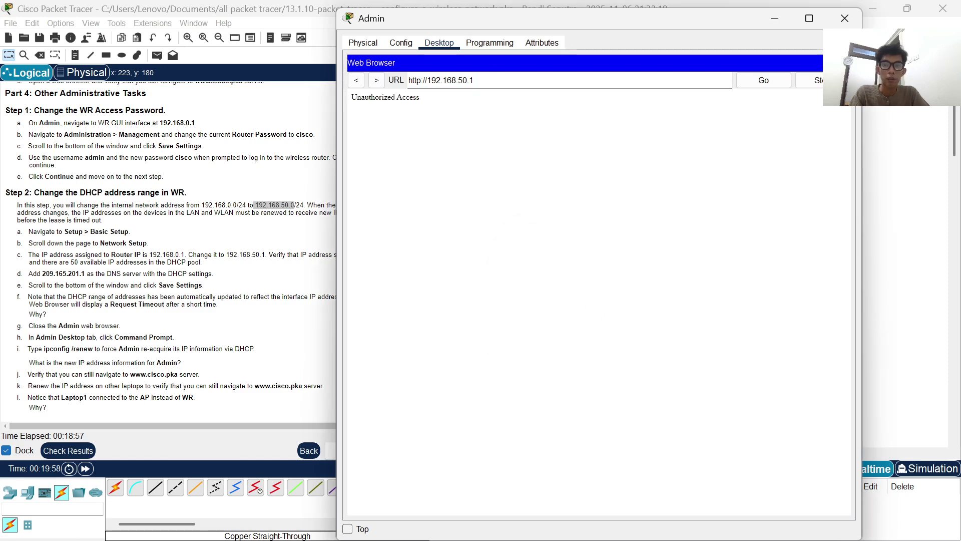
pyautogui.click(845, 62)
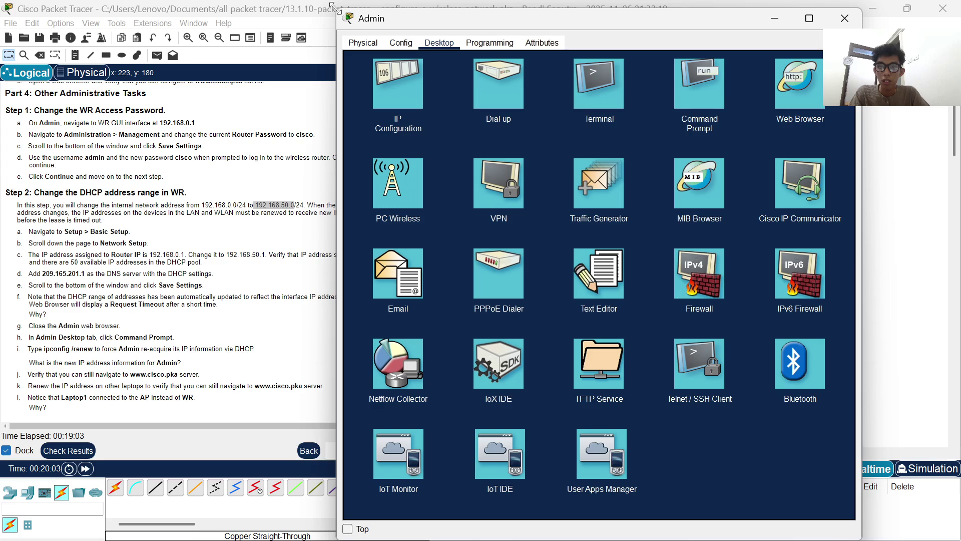
# - Run ipconfig /renew on Admin, confirm 192.168.50.101 with gateway 192.168.50.1, then close Admin
pyautogui.moveTo(338, 9); pyautogui.dragTo(394, 45)
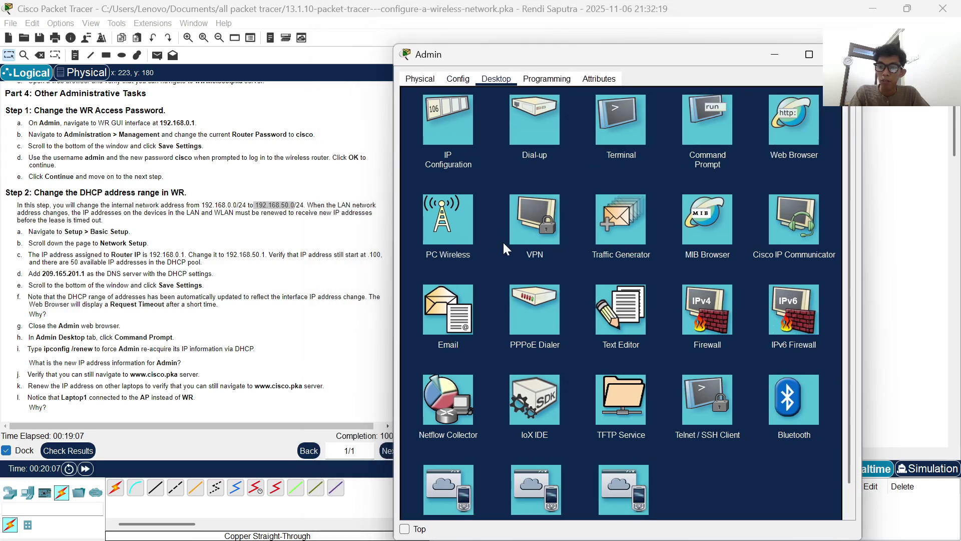
pyautogui.click(720, 108)
pyautogui.write('i')
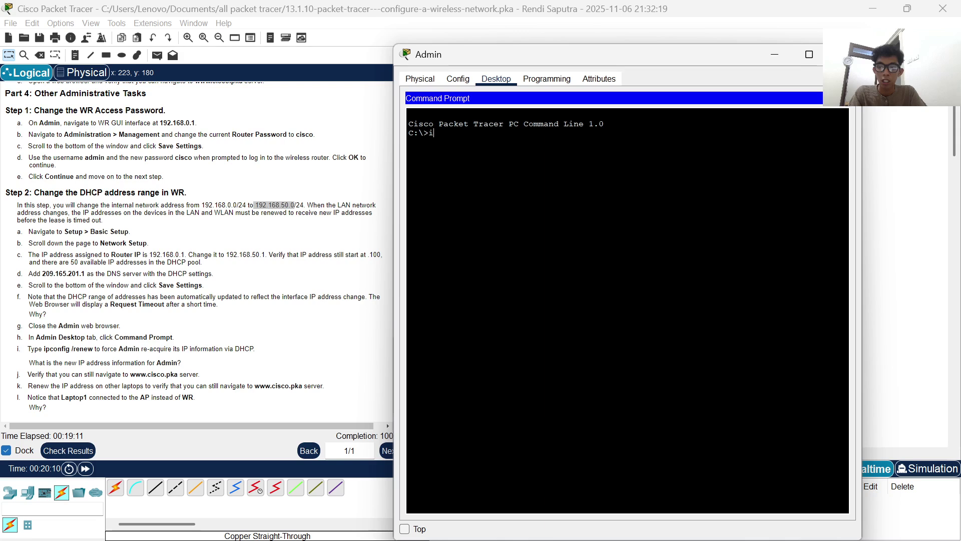
pyautogui.write('pconfig /renew')
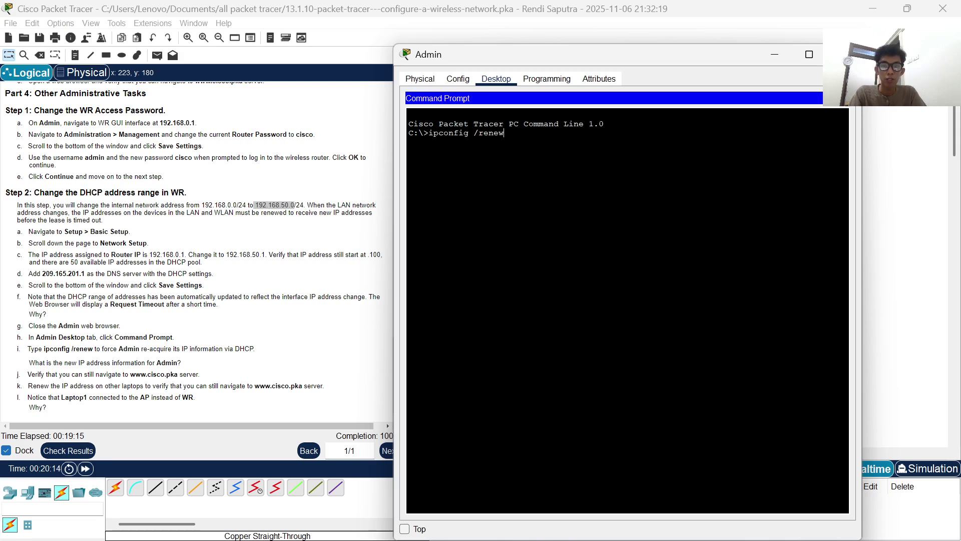
pyautogui.press('Return')
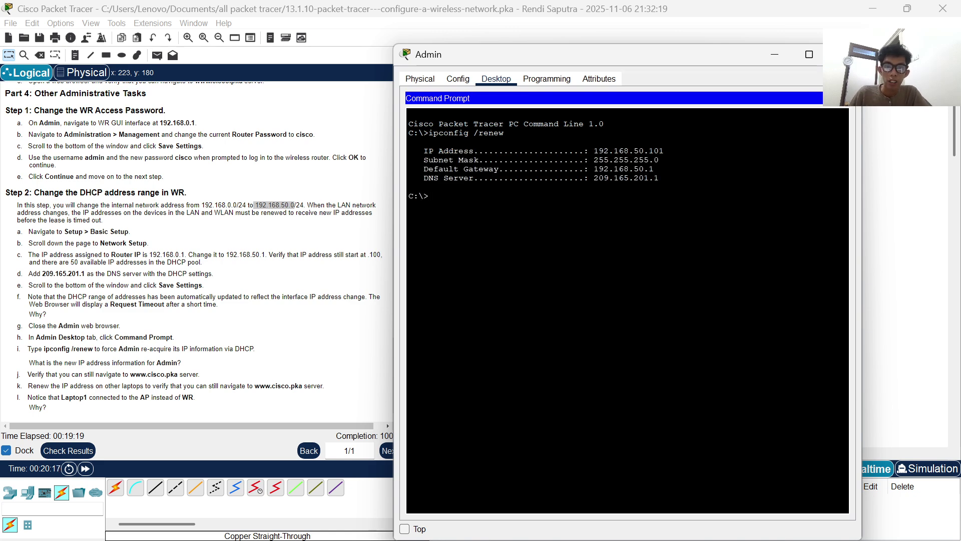
pyautogui.moveTo(419, 150); pyautogui.dragTo(655, 178)
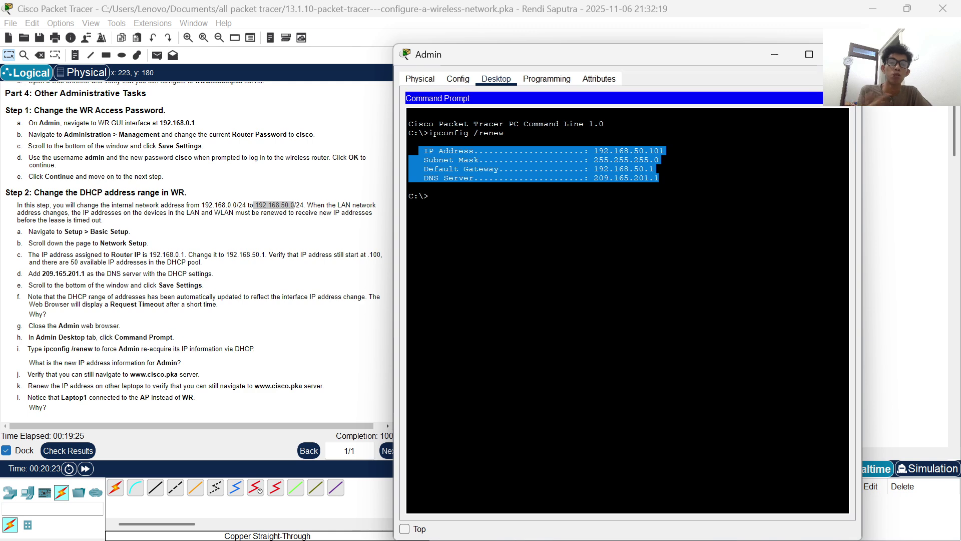
pyautogui.click(772, 58)
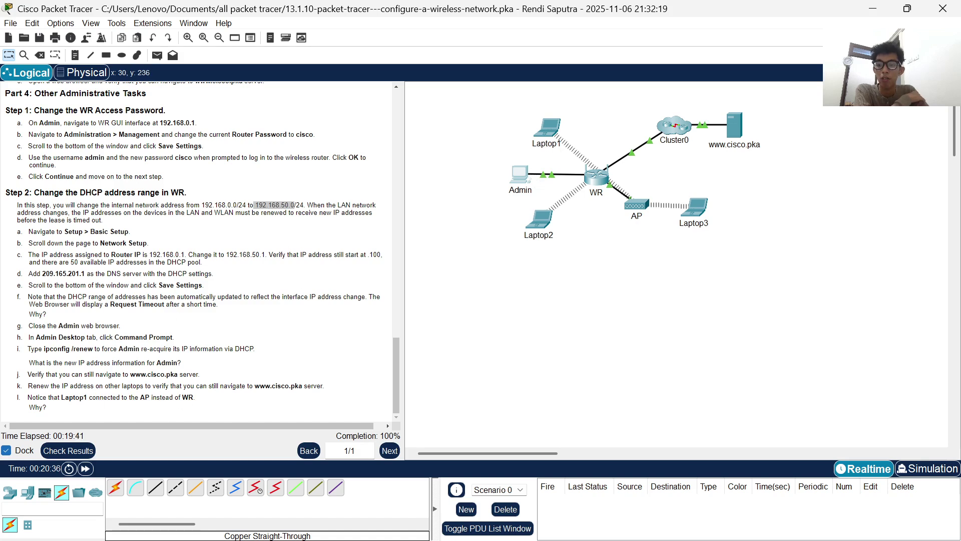
pyautogui.moveTo(545, 125); pyautogui.dragTo(573, 131)
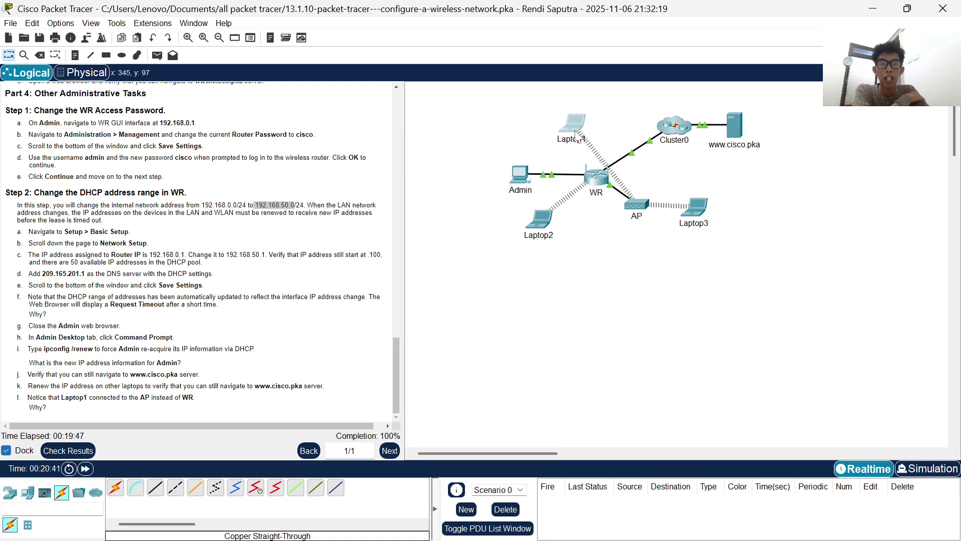
pyautogui.click(575, 131)
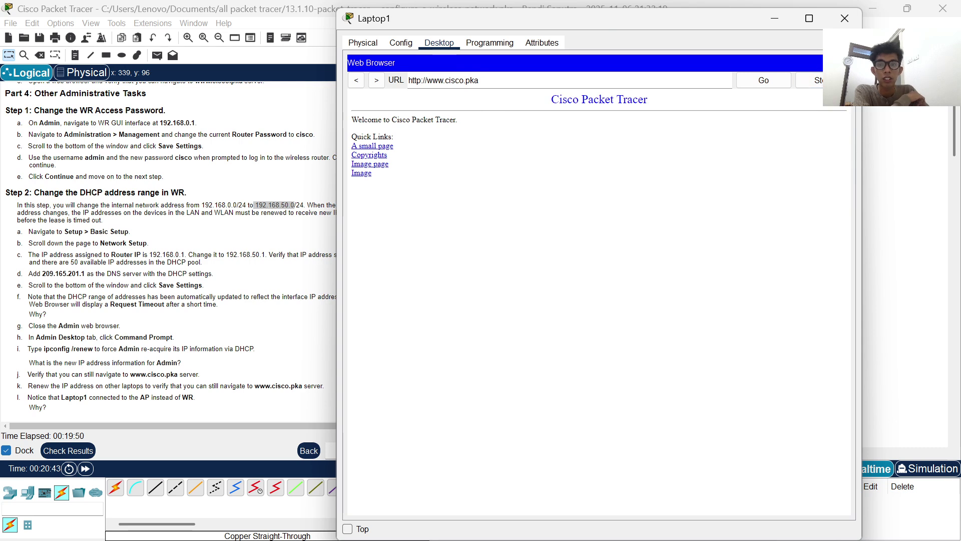
pyautogui.click(846, 63)
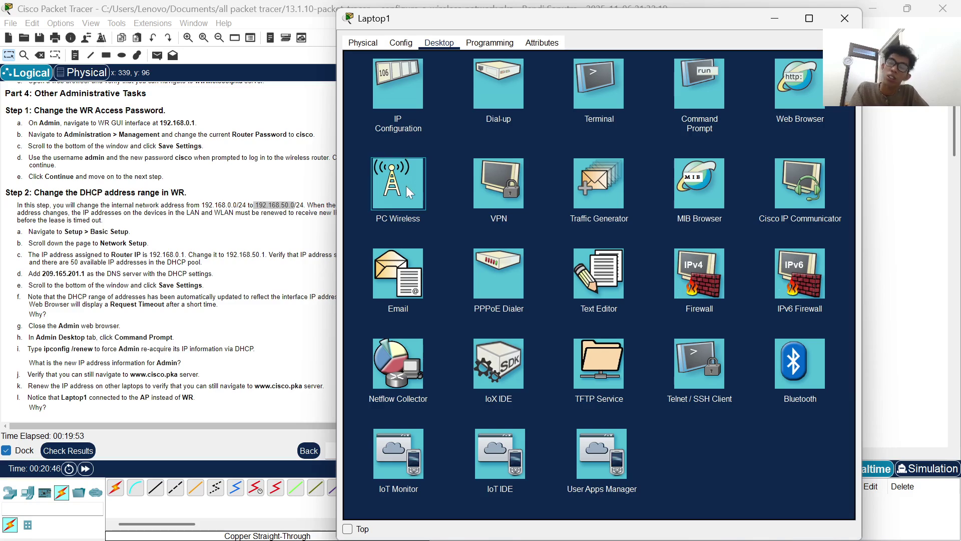
pyautogui.click(407, 185)
# - Refresh Laptop1's wireless list, finding two aCompany networks on channels 6 and 1, then minimize Laptop1
pyautogui.click(439, 240)
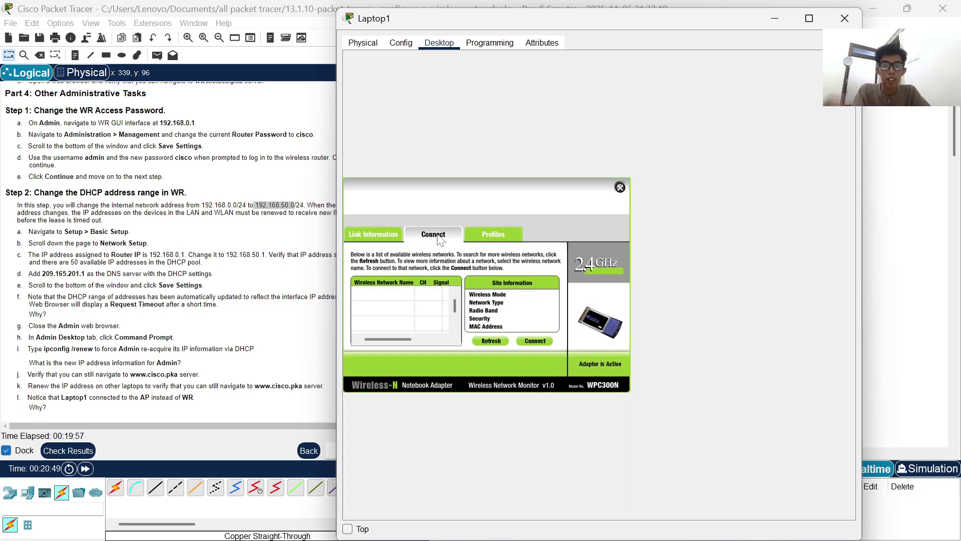
pyautogui.click(490, 341)
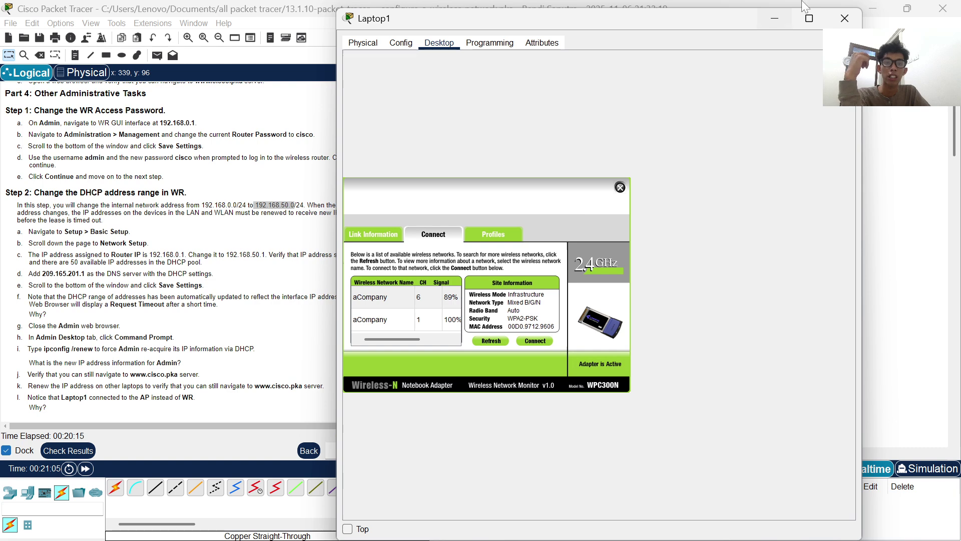
pyautogui.click(775, 19)
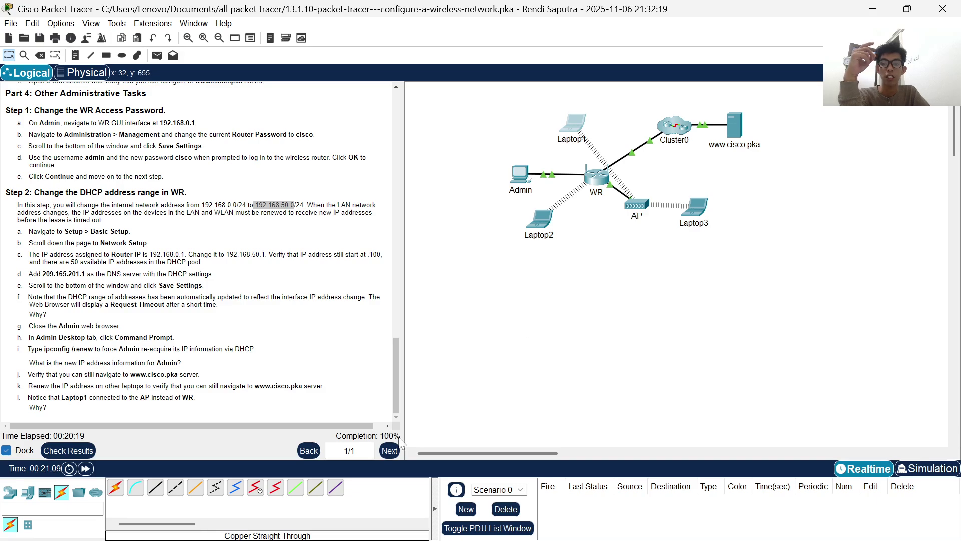
pyautogui.scroll(20, 210, 208)
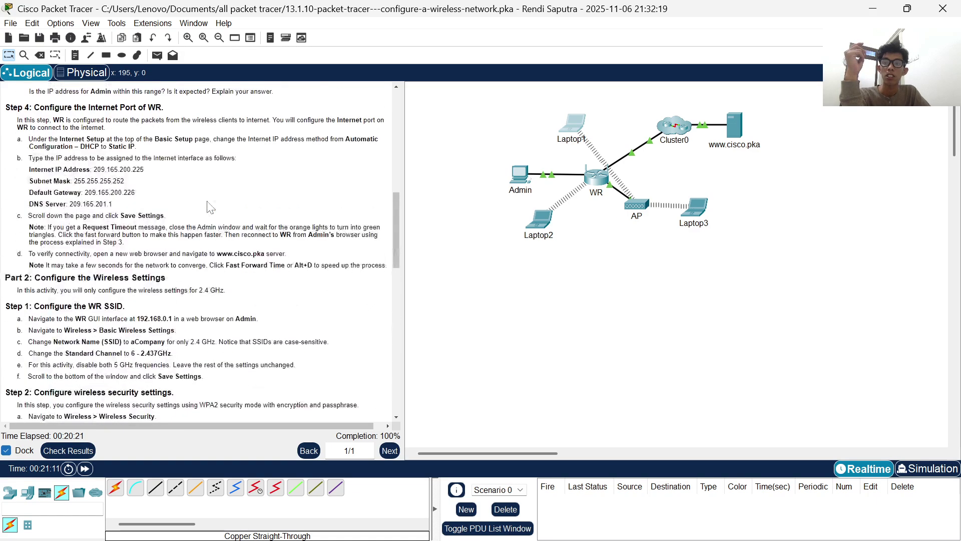